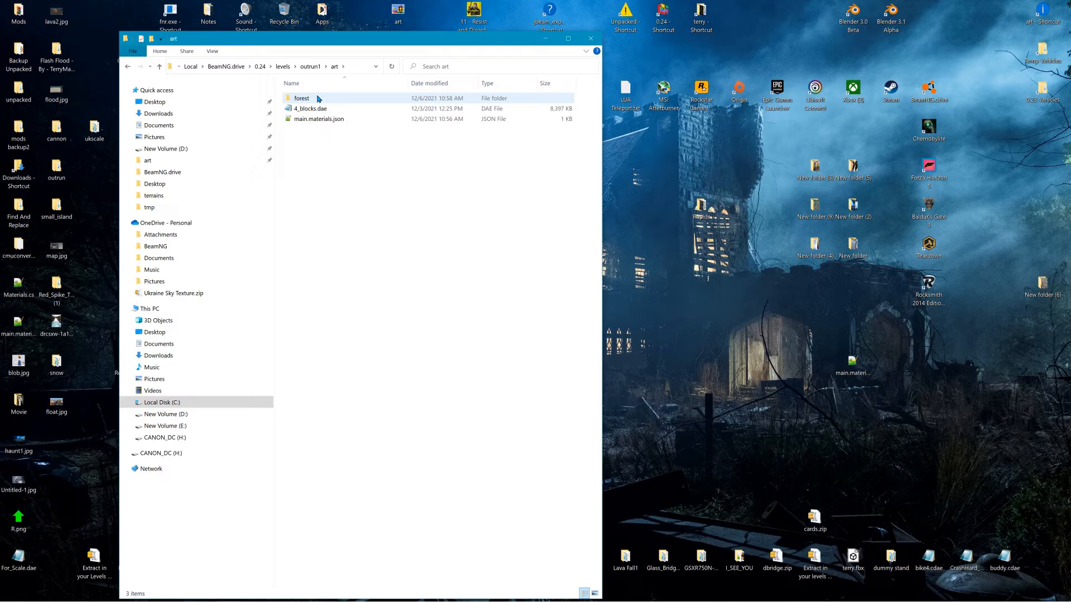
Close the open art folder and open the levels folder inside BeamNG.drive's 0.24 user folder.
{"action": "left_click_drag", "start_coordinate": [388, 41], "coordinate": [542, 76]}
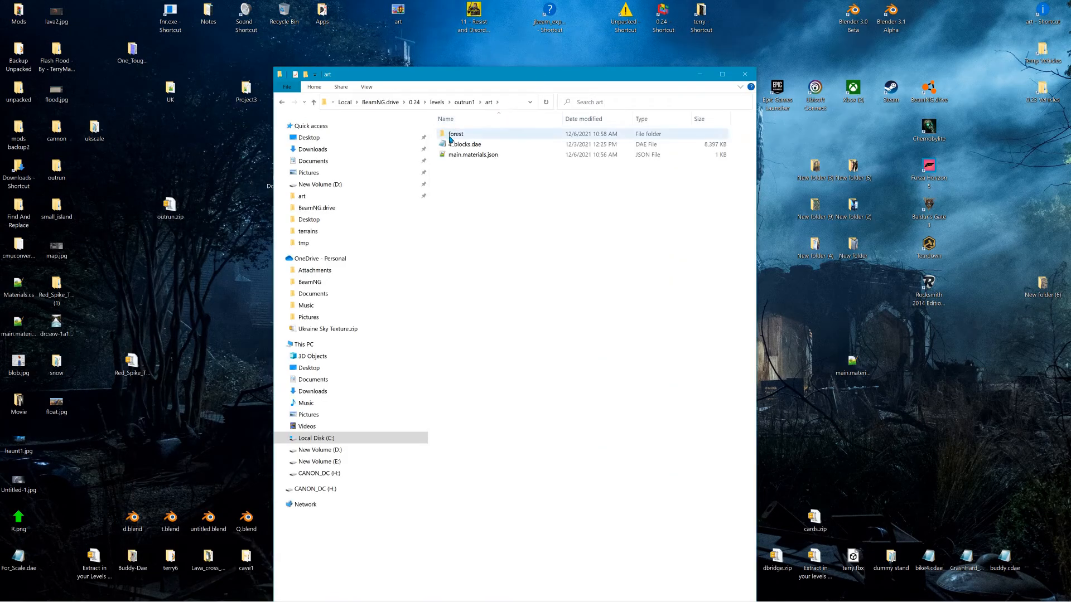
{"action": "left_click", "coordinate": [745, 73]}
{"action": "double_click", "coordinate": [664, 20]}
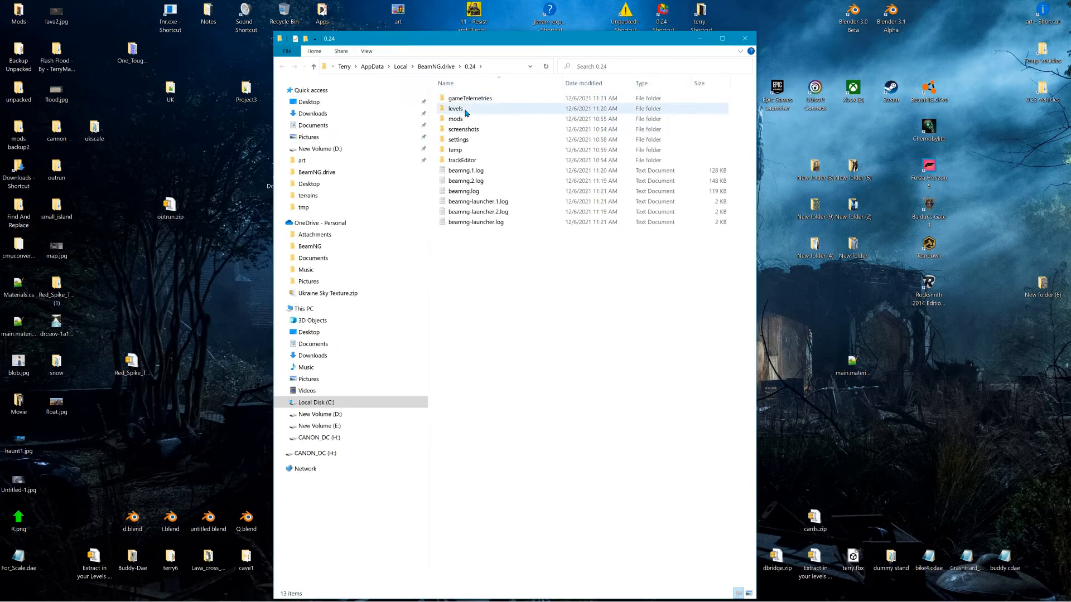
{"action": "left_click", "coordinate": [463, 108]}
{"action": "double_click", "coordinate": [463, 108]}
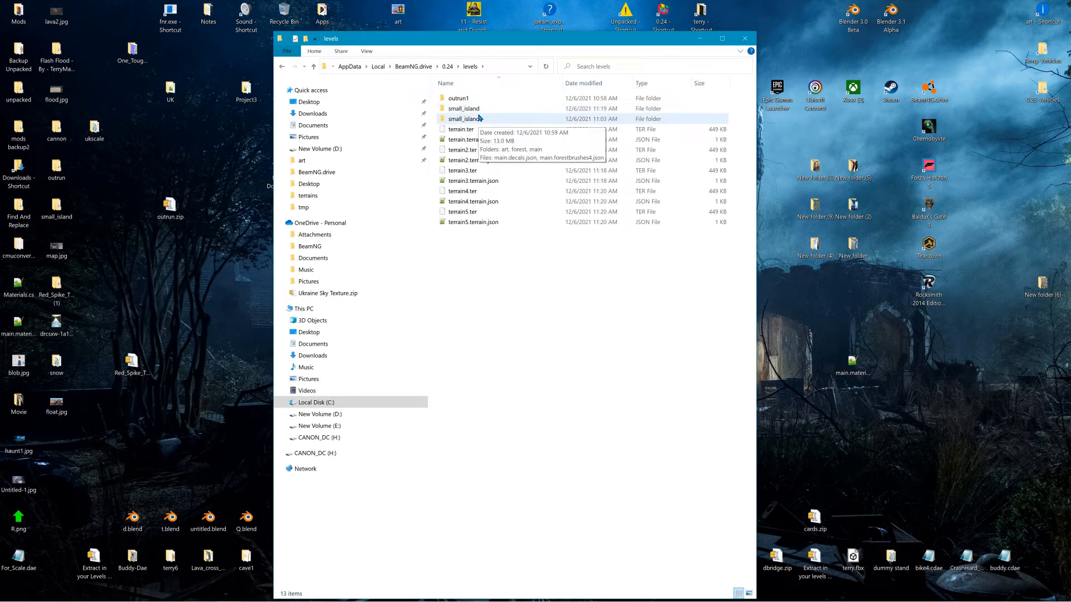
Delete the outrun1 folder from the levels folder.
{"action": "left_click", "coordinate": [458, 100]}
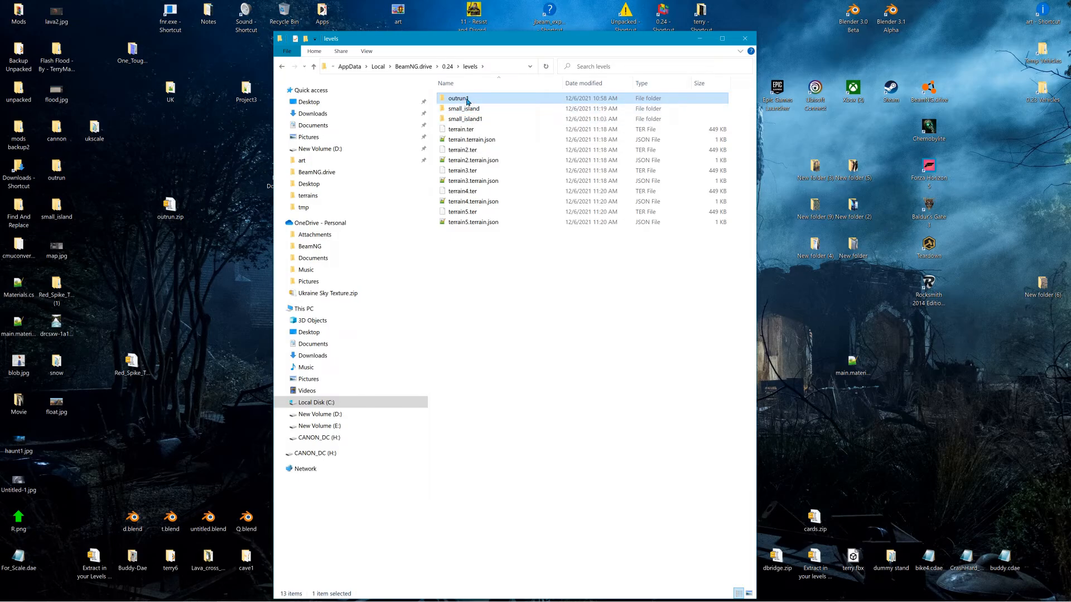
{"action": "left_click", "coordinate": [467, 101]}
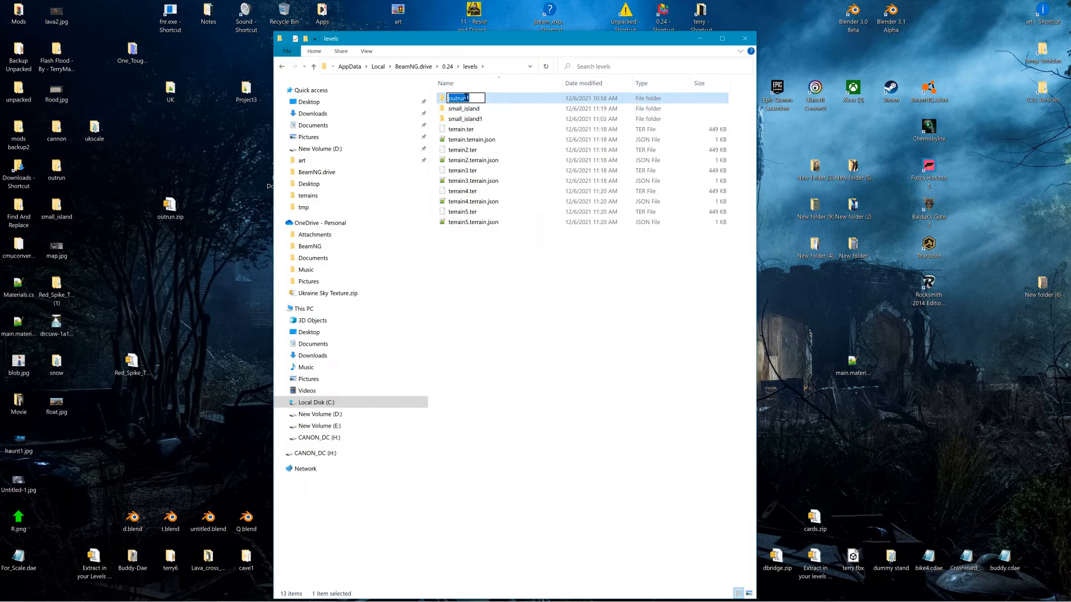
{"action": "left_click", "coordinate": [547, 299]}
{"action": "left_click", "coordinate": [462, 101]}
{"action": "left_click", "coordinate": [563, 283]}
{"action": "left_click", "coordinate": [481, 121]}
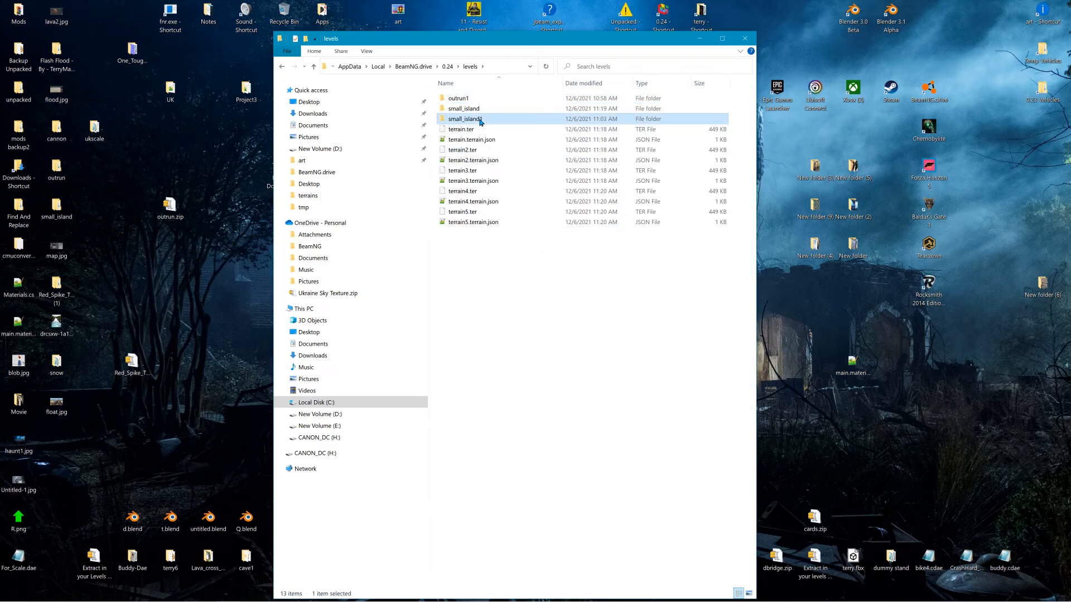
{"action": "left_click", "coordinate": [473, 100]}
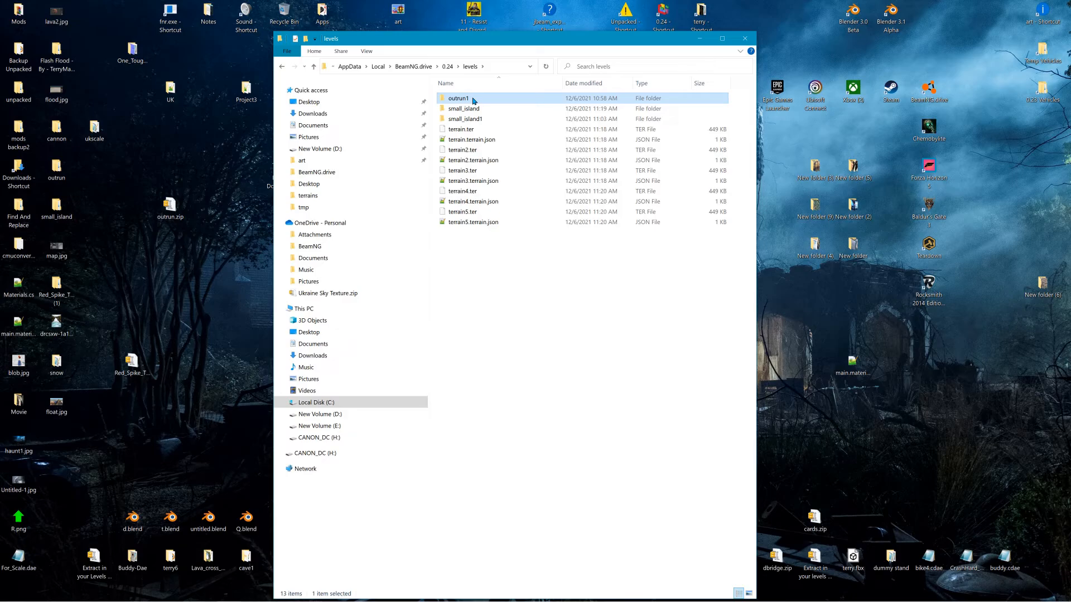
{"action": "key", "text": "Delete"}
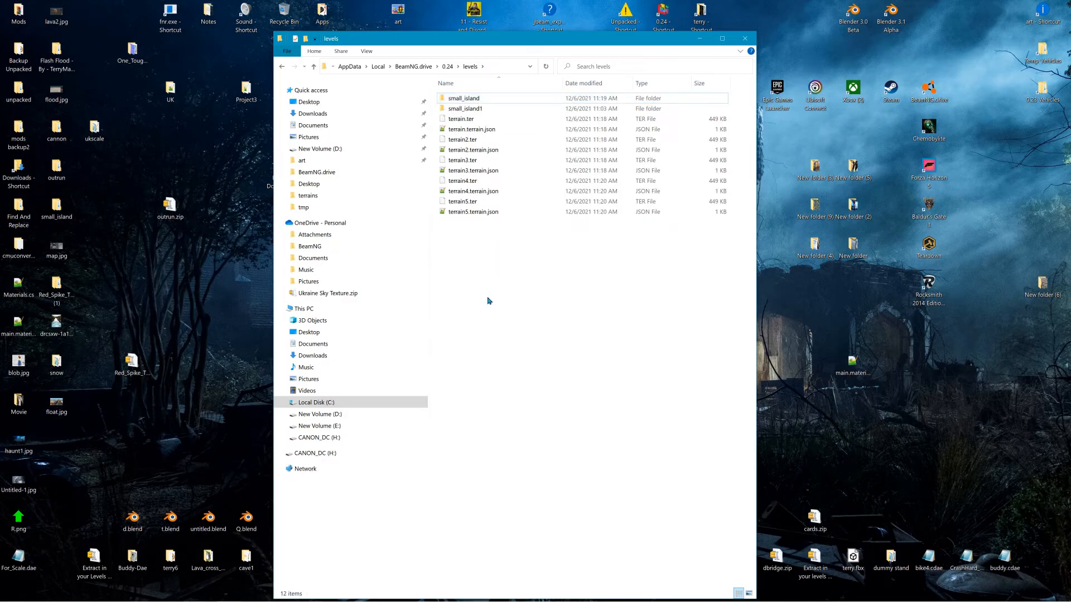
Rename the small_island level folder inside the desktop's small_island\levels folder as small_island3.
{"action": "double_click", "coordinate": [56, 207]}
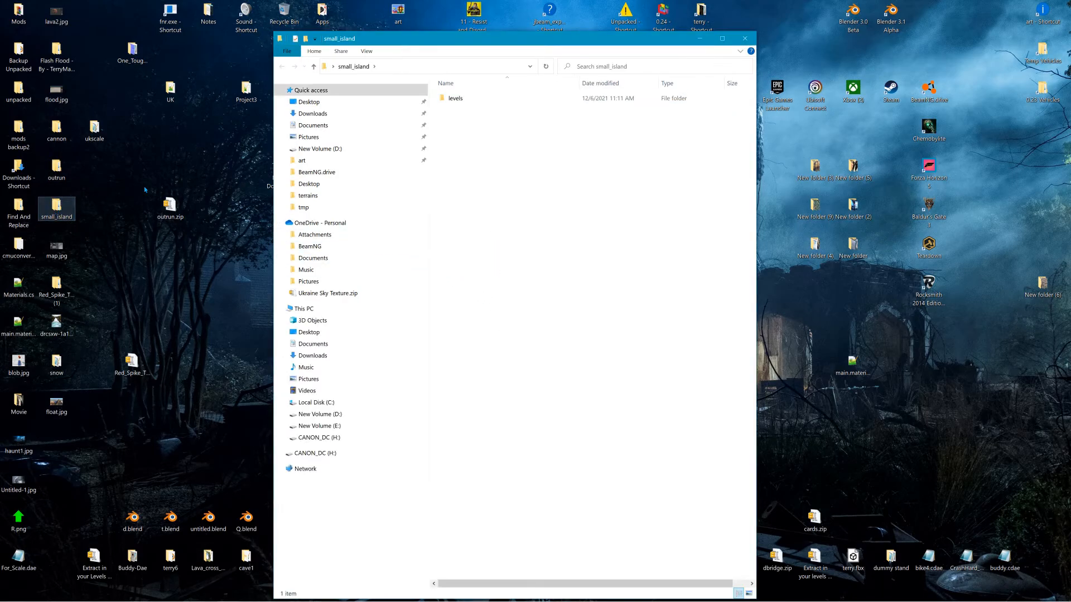
{"action": "double_click", "coordinate": [455, 98]}
{"action": "left_click_drag", "start_coordinate": [544, 38], "coordinate": [274, 33]}
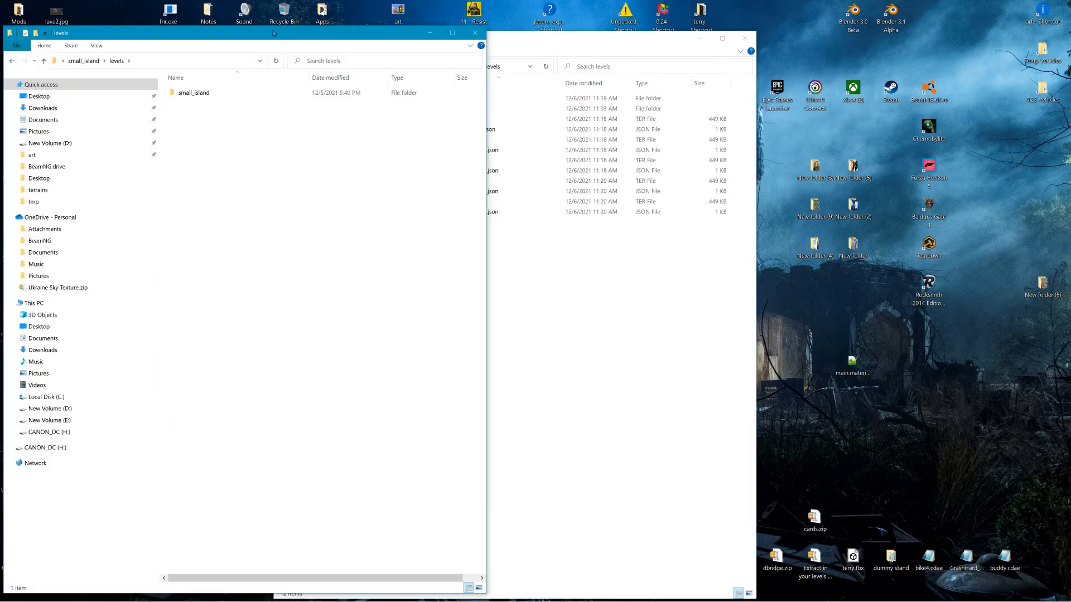
{"action": "right_click", "coordinate": [189, 94]}
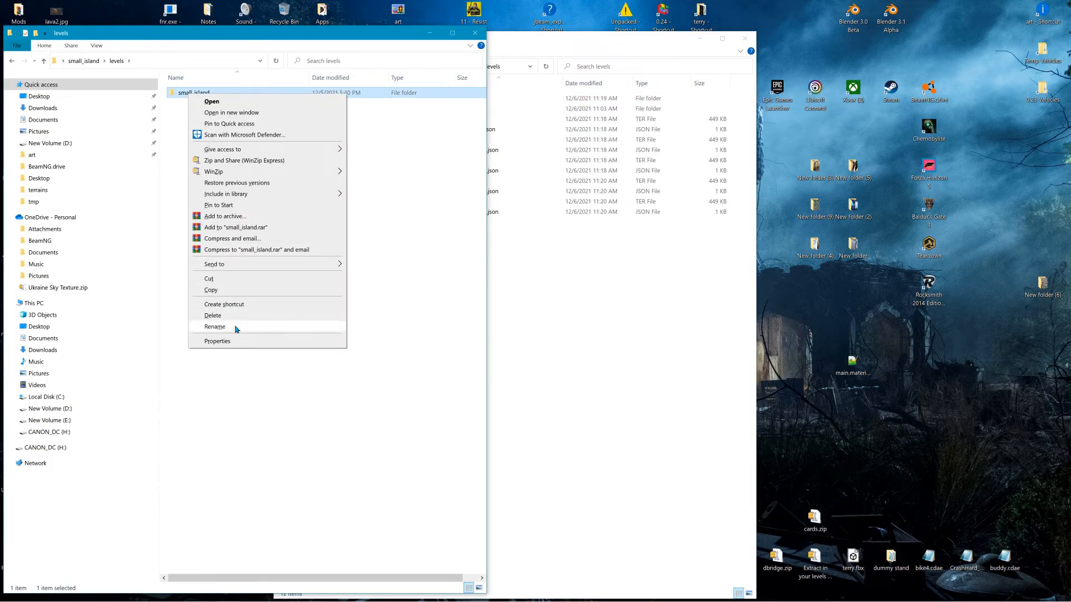
{"action": "left_click", "coordinate": [214, 327]}
{"action": "left_click", "coordinate": [216, 94]}
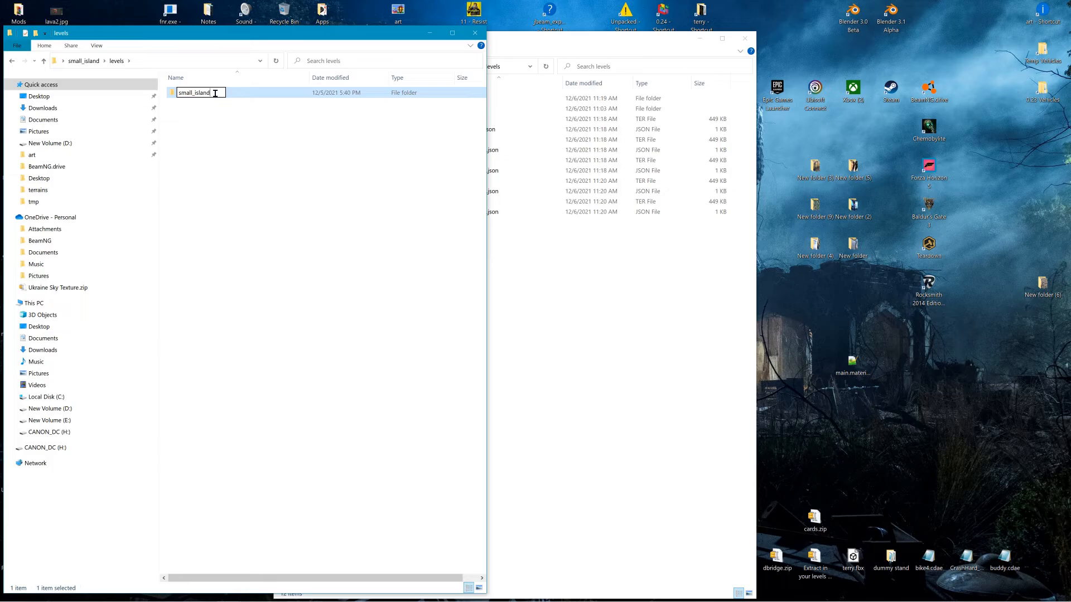
{"action": "type", "text": "3"}
{"action": "left_click", "coordinate": [222, 112]}
Copy the small_island3 folder into BeamNG.drive's 0.24 levels folder and close the source window.
{"action": "left_click_drag", "start_coordinate": [212, 95], "coordinate": [571, 282]}
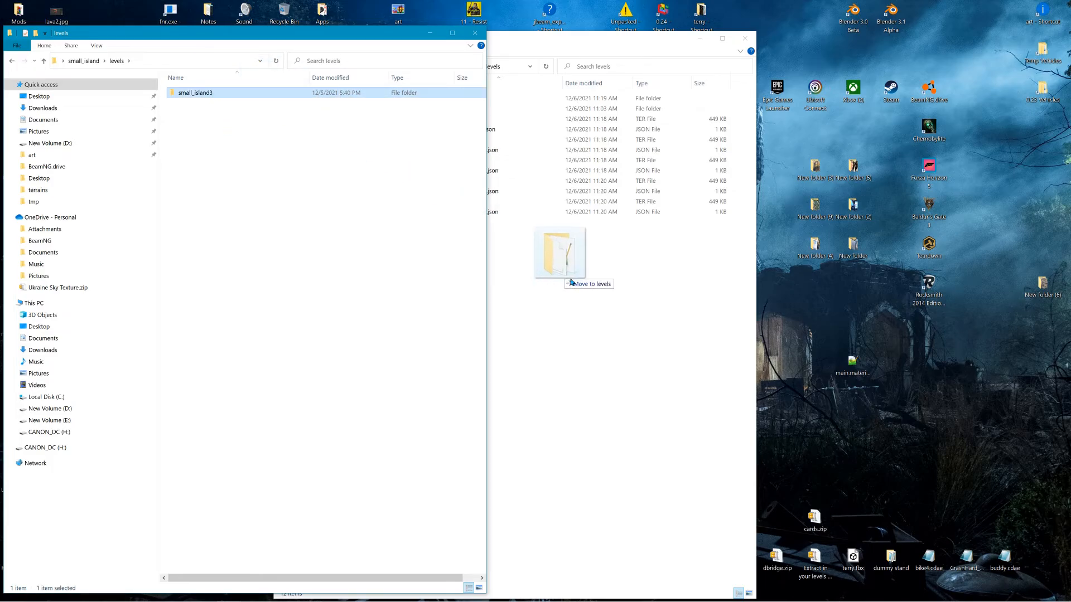
{"action": "right_click_drag", "start_coordinate": [571, 281], "coordinate": [595, 304]}
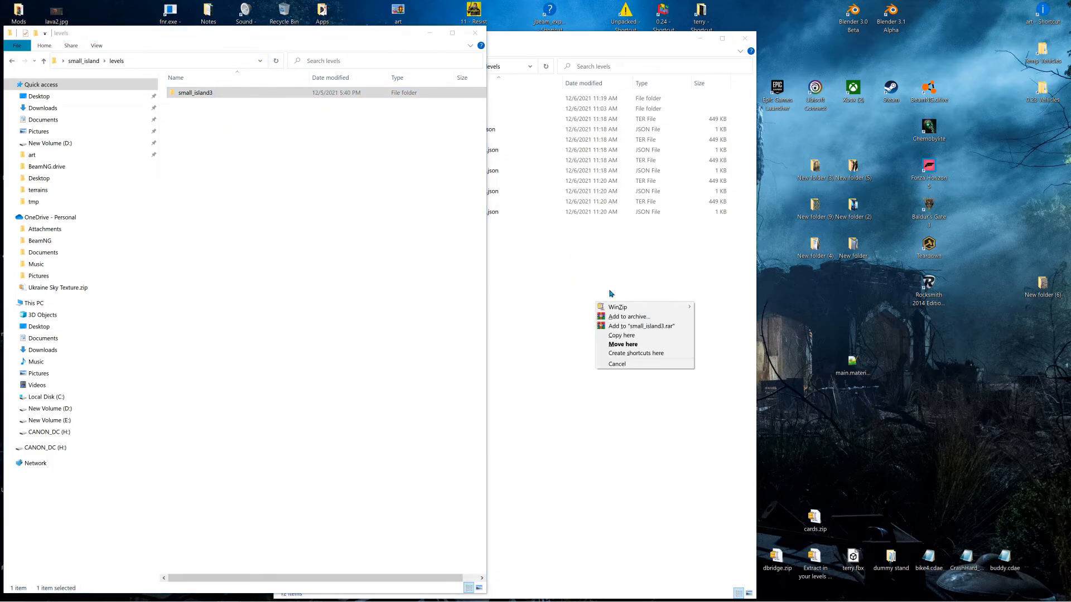
{"action": "left_click", "coordinate": [631, 338]}
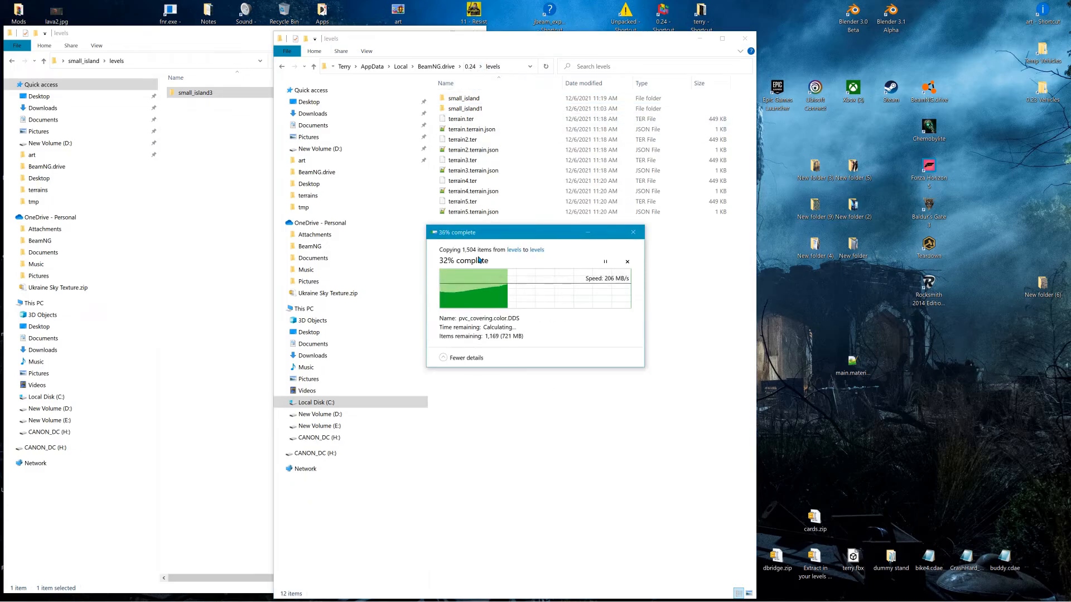
{"action": "left_click", "coordinate": [478, 29]}
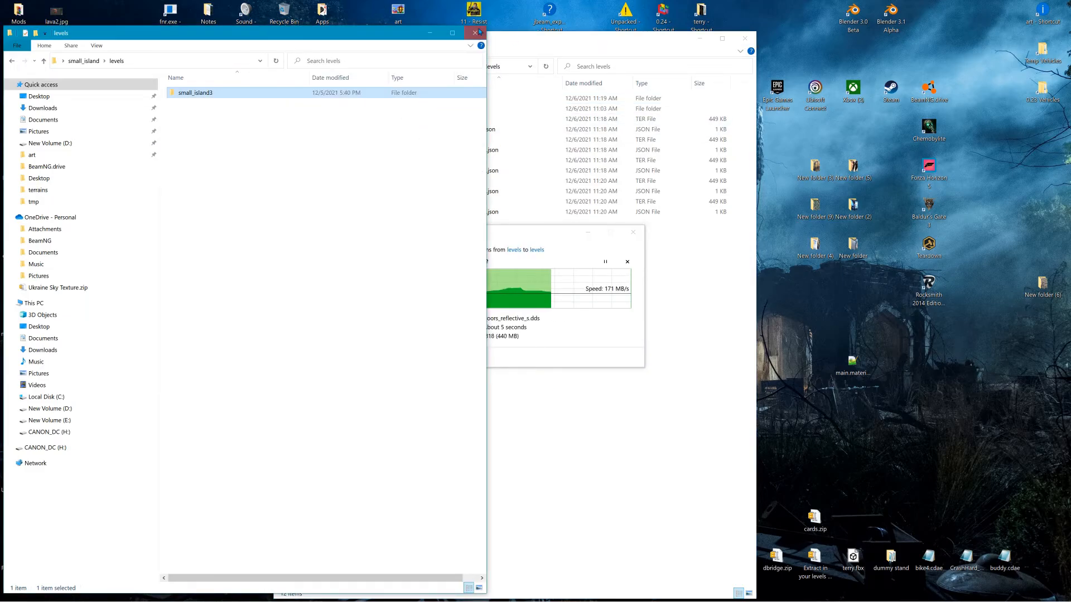
{"action": "left_click", "coordinate": [478, 32]}
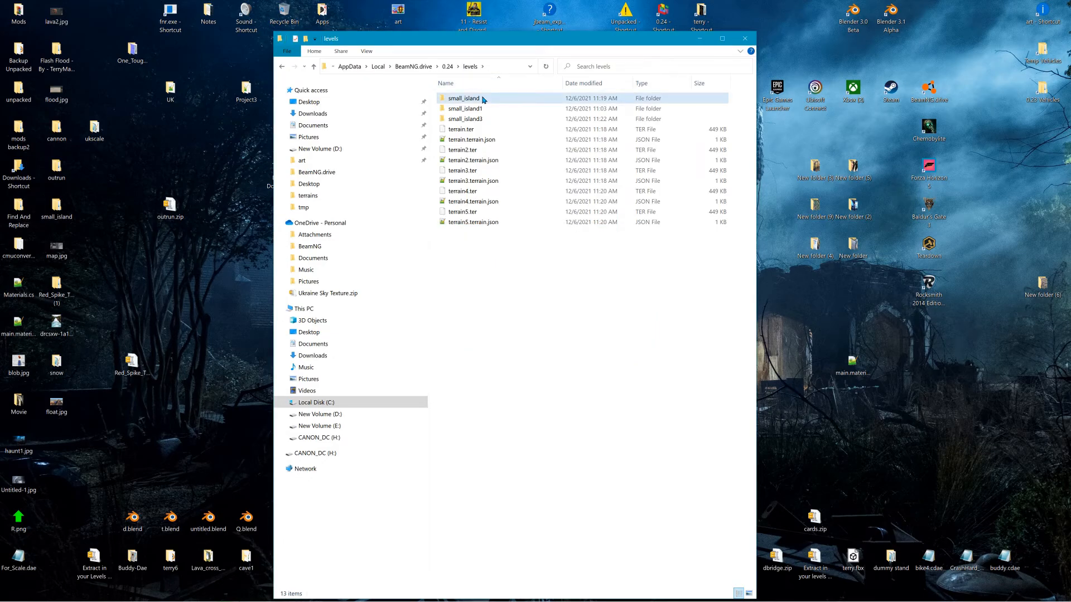
Open the copied small_island3 level folder and copy its full path.
{"action": "double_click", "coordinate": [483, 99]}
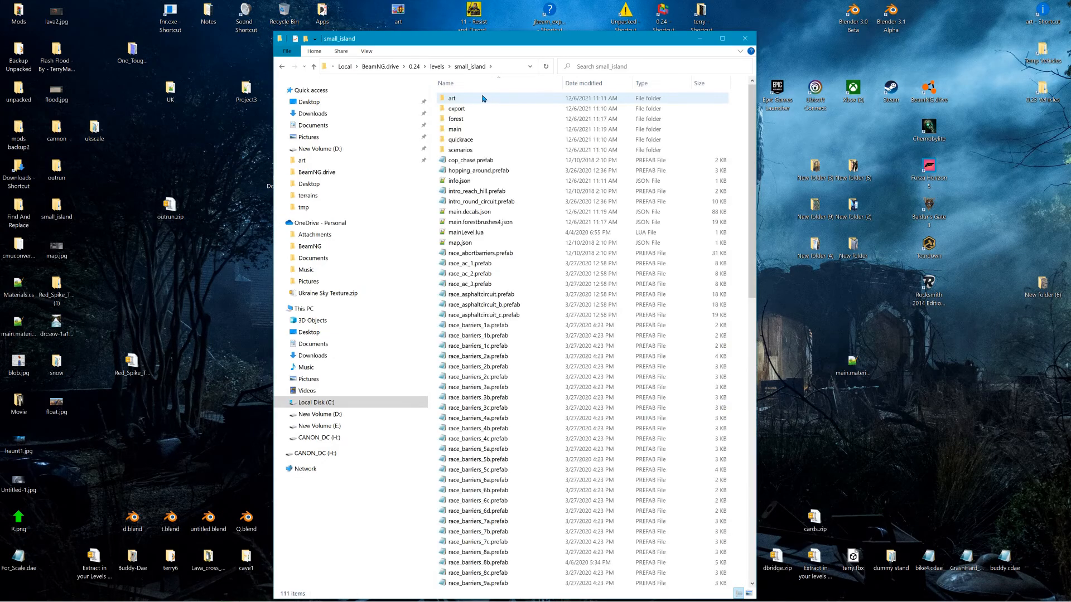
{"action": "left_click", "coordinate": [441, 69]}
{"action": "double_click", "coordinate": [456, 120]}
{"action": "left_click", "coordinate": [494, 68]}
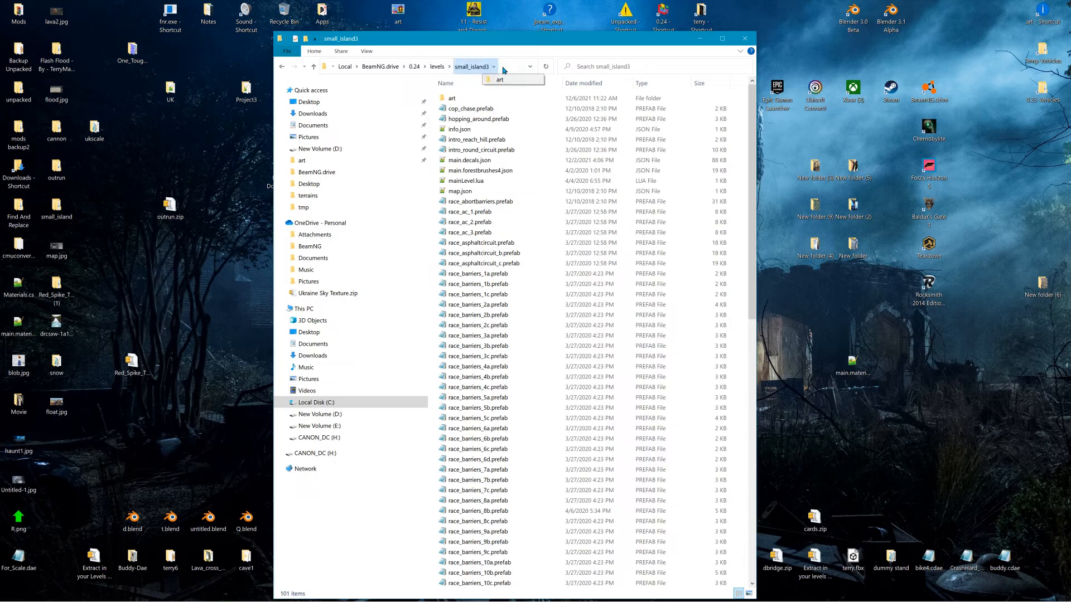
{"action": "left_click", "coordinate": [503, 68]}
{"action": "key", "text": "ctrl+c"}
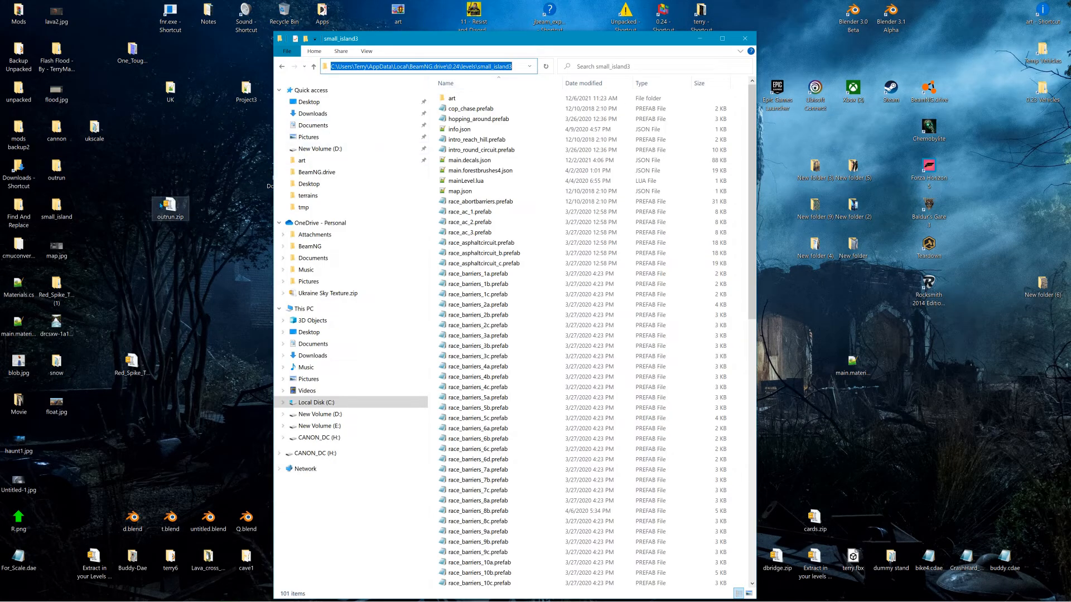
Run fnr.exe from the desktop's Find And Replace folder and set its search directory to the copied small_island3 path.
{"action": "double_click", "coordinate": [23, 209]}
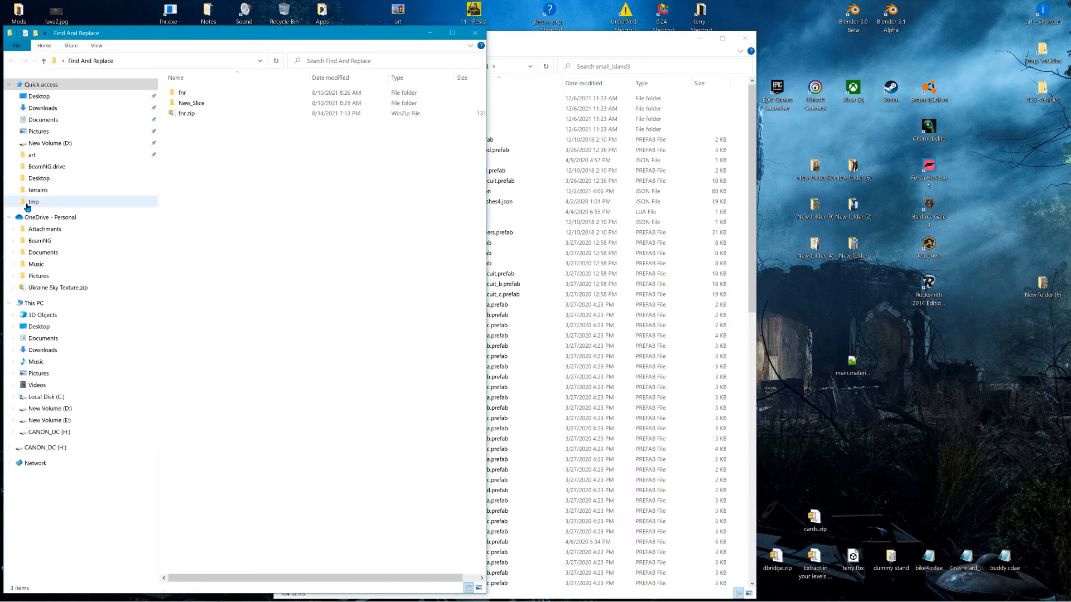
{"action": "double_click", "coordinate": [182, 92]}
{"action": "left_click", "coordinate": [205, 92]}
{"action": "double_click", "coordinate": [206, 91]}
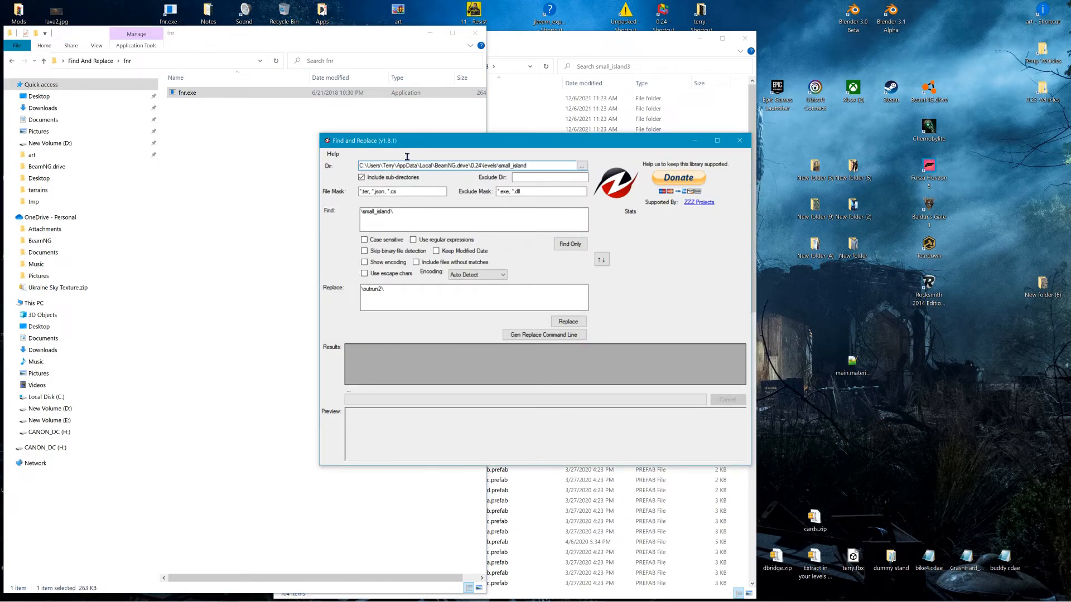
{"action": "left_click_drag", "start_coordinate": [407, 157], "coordinate": [282, 156]}
{"action": "key", "text": "ctrl+v"}
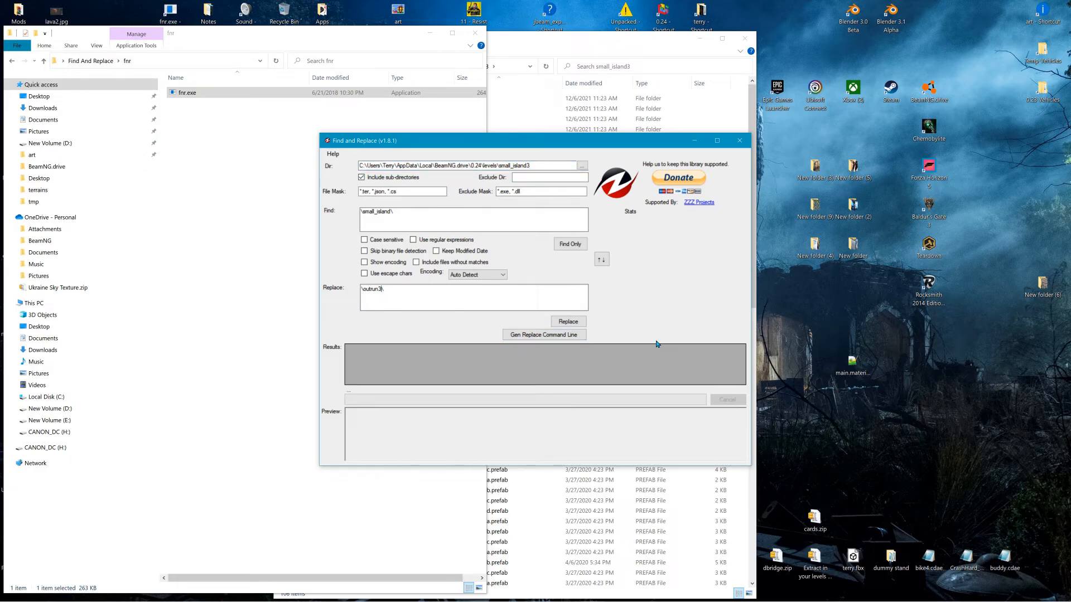
Replace \small_island\ with \outrun3\ and .small_island. with .outrun3. across the level's files, and close Find and Replace.
{"action": "left_click", "coordinate": [576, 324]}
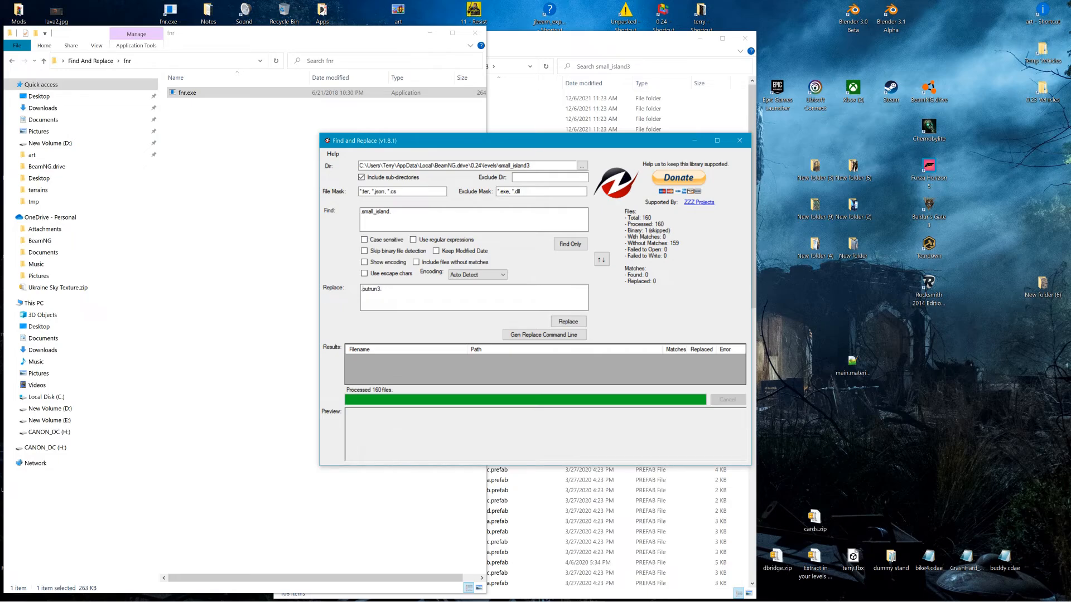
{"action": "left_click", "coordinate": [560, 323]}
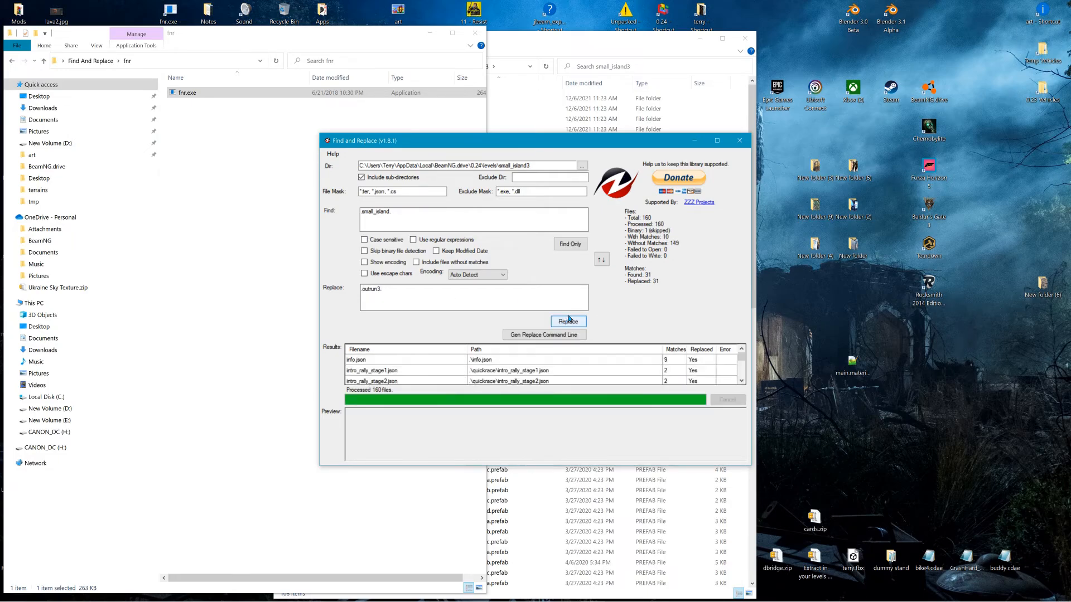
{"action": "left_click", "coordinate": [739, 140]}
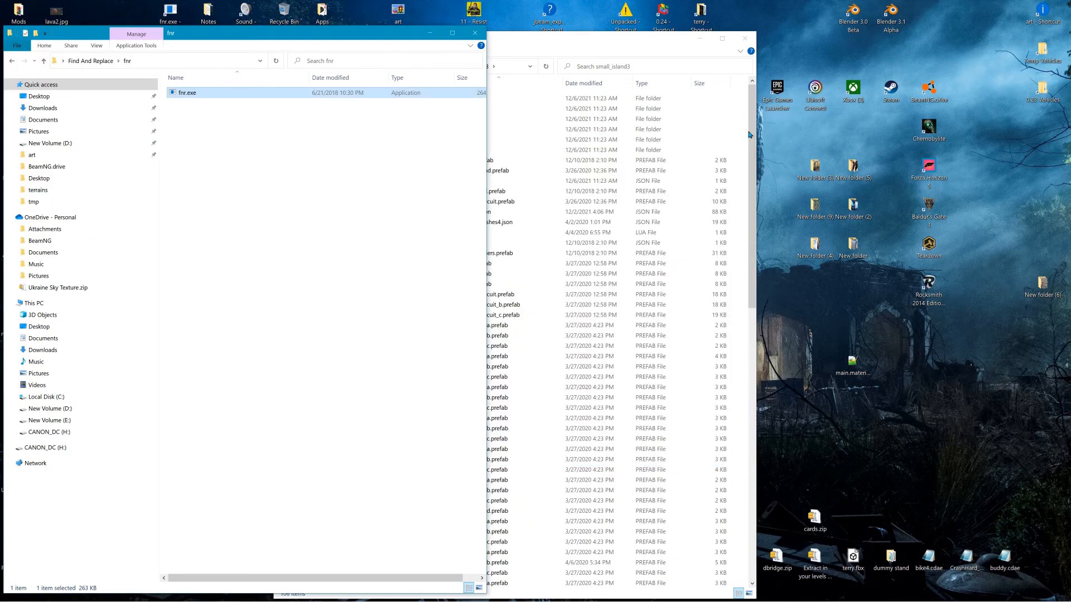
Launch the BeamNG.drive game from its desktop shortcut.
{"action": "double_click", "coordinate": [924, 93]}
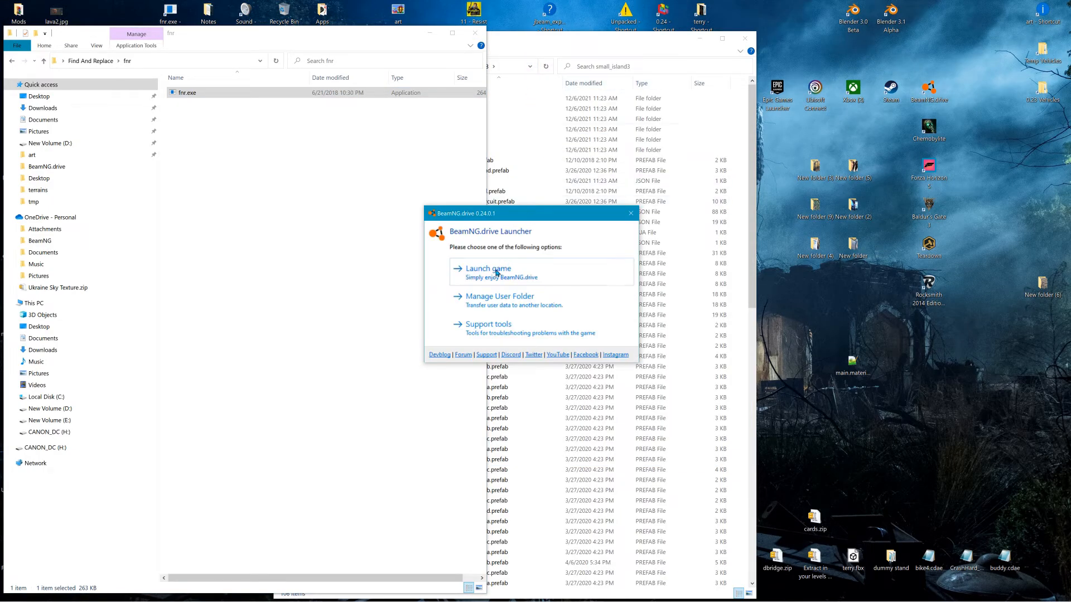
{"action": "left_click", "coordinate": [495, 271]}
Open main.materials.json from small_island3's art\terrains folder and examine the level name used in its texture paths.
{"action": "left_click", "coordinate": [519, 58]}
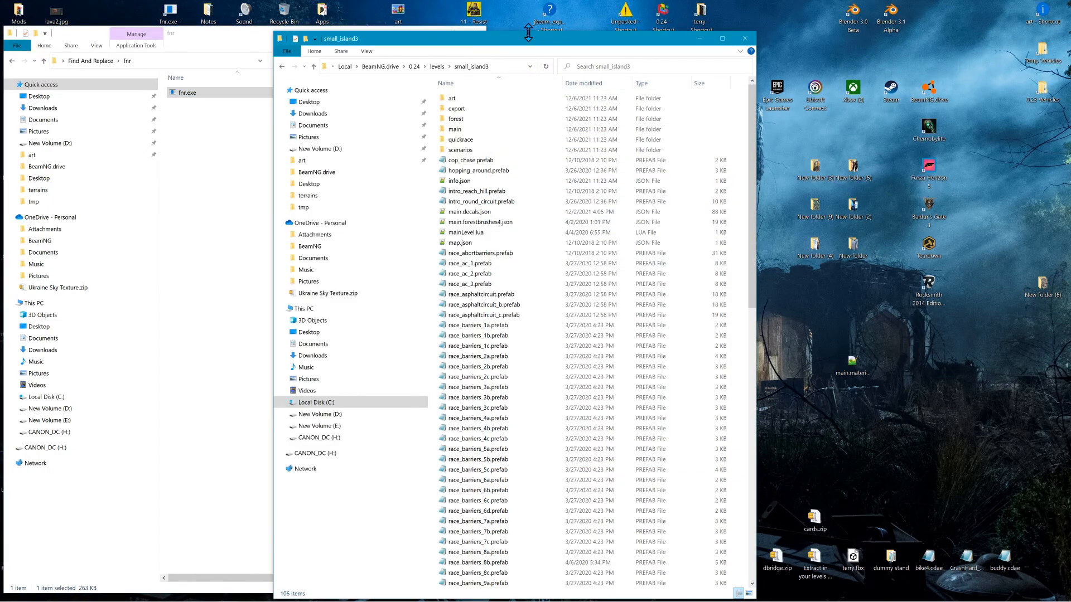
{"action": "double_click", "coordinate": [455, 99]}
{"action": "double_click", "coordinate": [466, 182]}
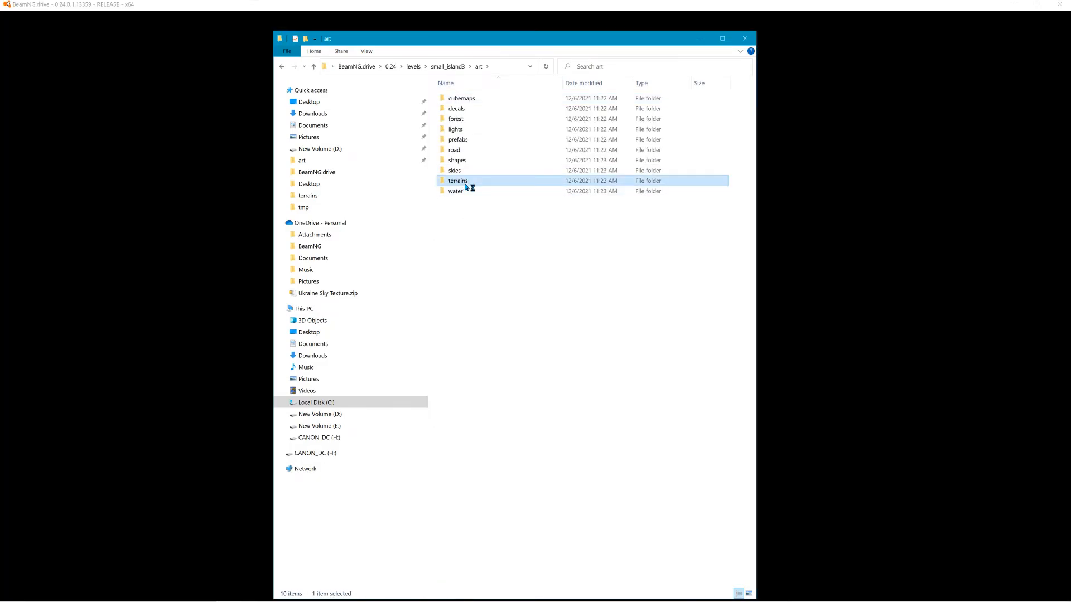
{"action": "double_click", "coordinate": [462, 106]}
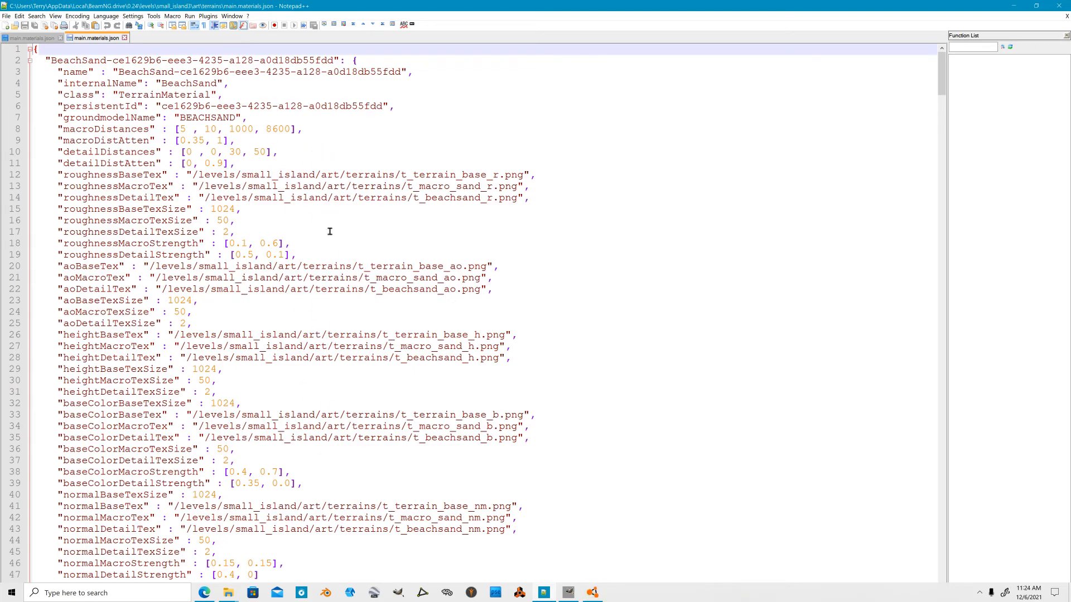
{"action": "scroll", "coordinate": [390, 370], "scroll_direction": "down", "scroll_amount": 11}
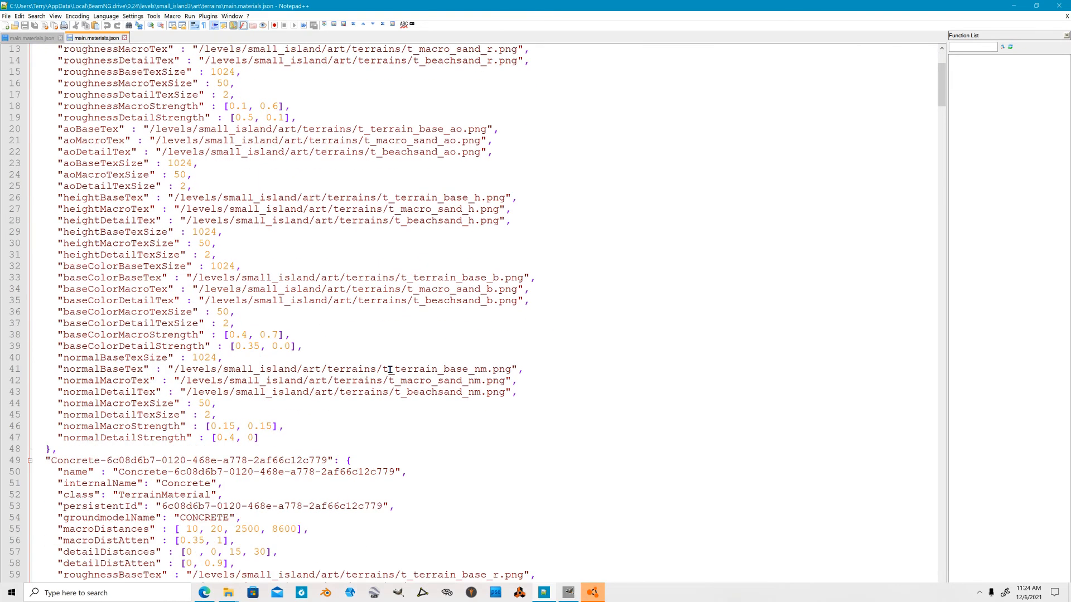
{"action": "scroll", "coordinate": [390, 370], "scroll_direction": "down", "scroll_amount": 8}
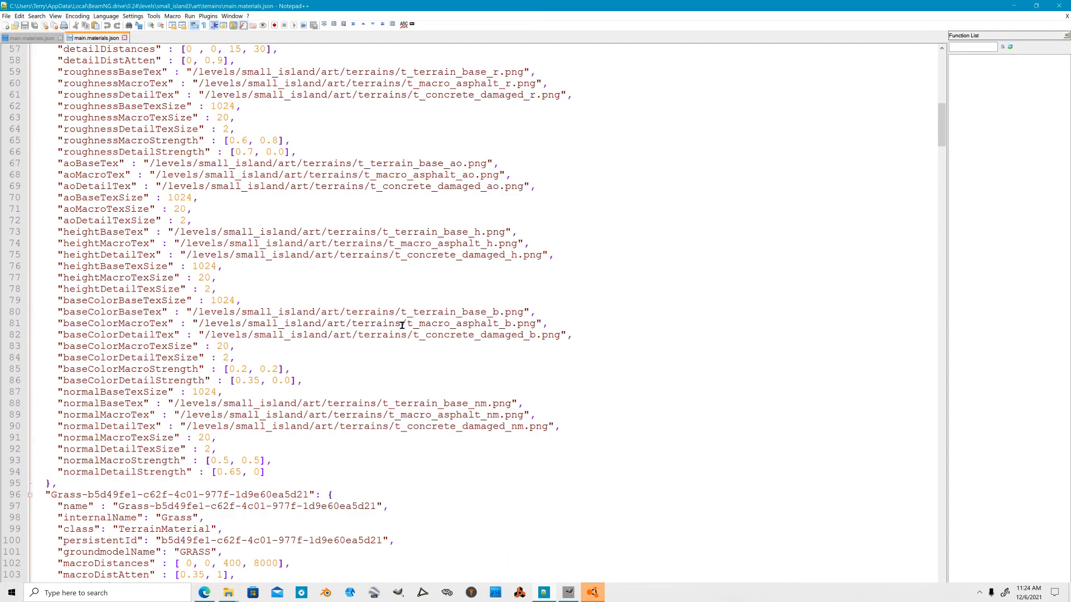
{"action": "left_click", "coordinate": [1058, 5]}
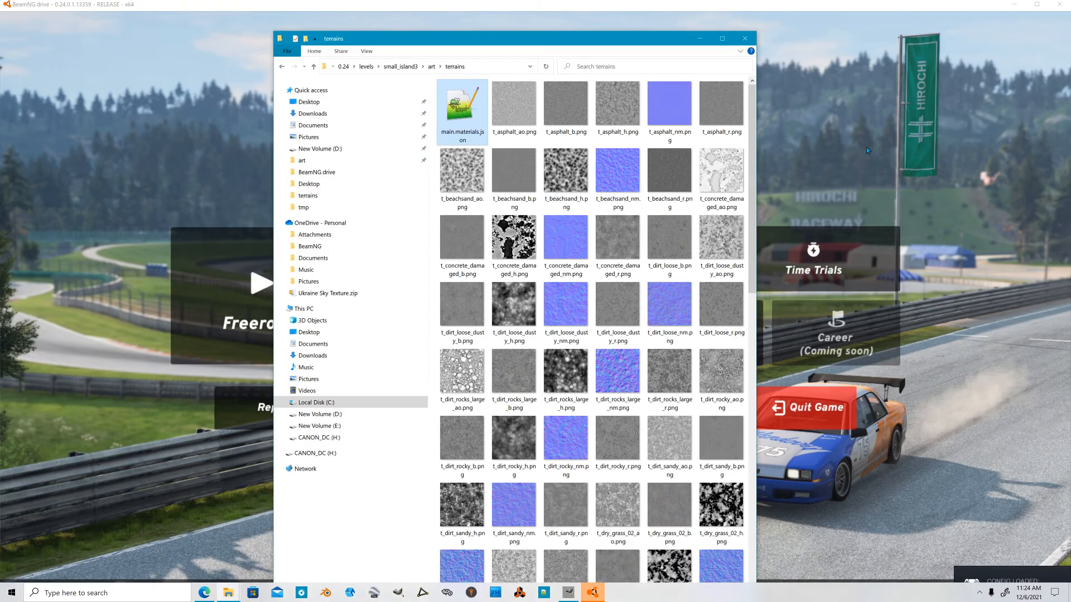
Minimise the terrains folder window and open the Freeroam level selection in BeamNG.drive.
{"action": "left_click", "coordinate": [699, 38]}
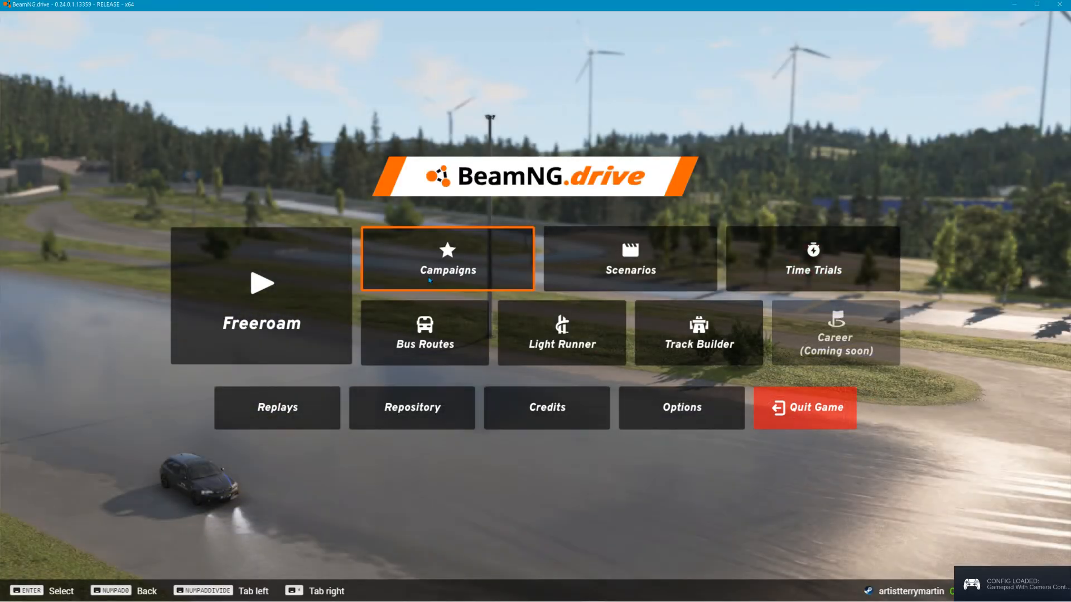
{"action": "key", "text": "Return"}
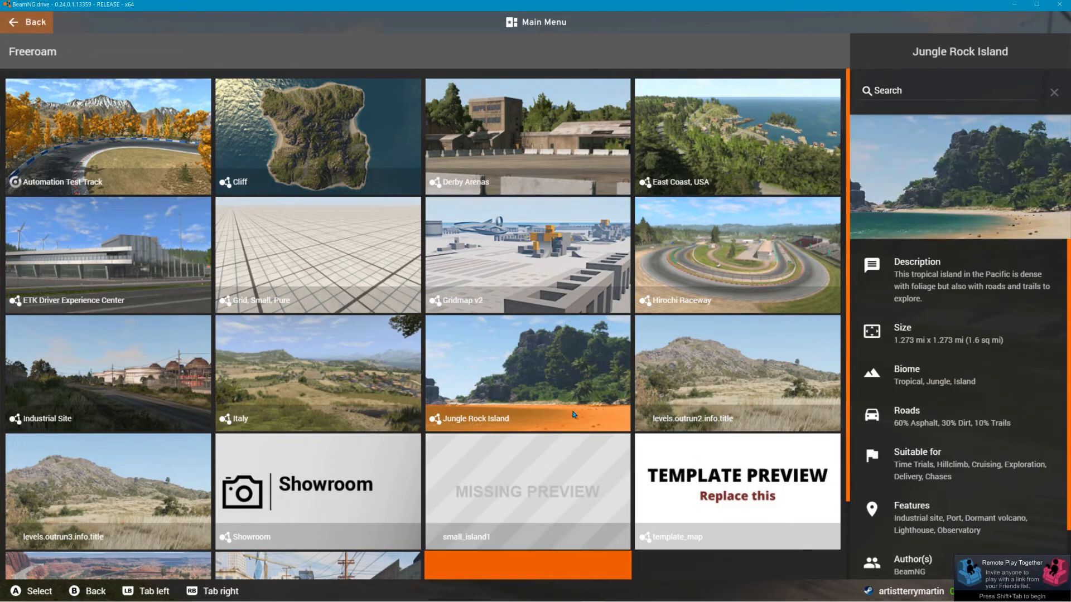
Load the levels.outrun3.info.title level at its default spawn_north spawn point and open the world editor.
{"action": "left_click", "coordinate": [202, 472]}
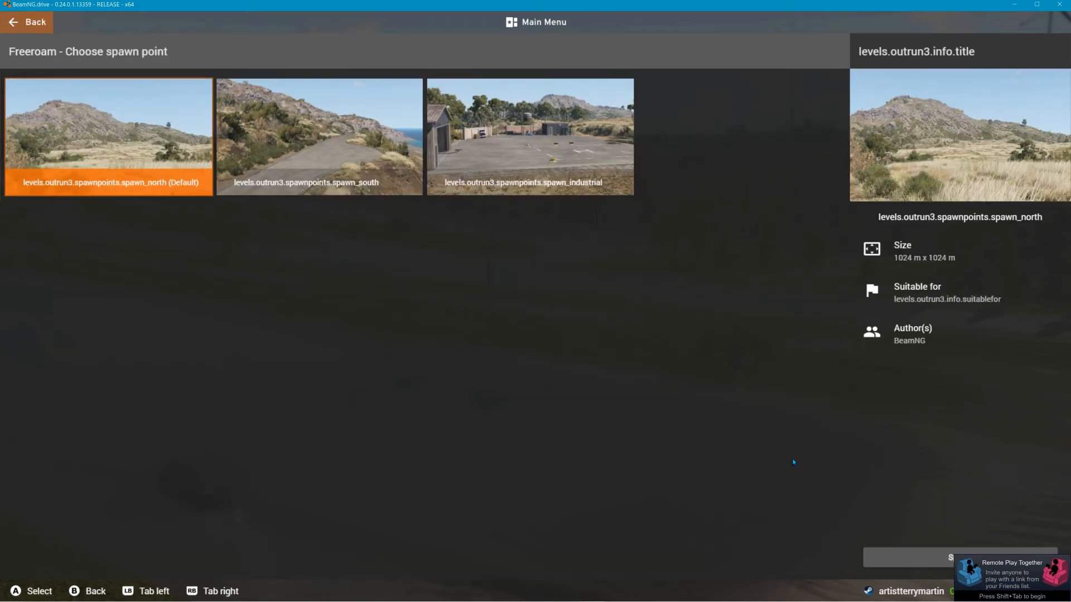
{"action": "left_click", "coordinate": [916, 557]}
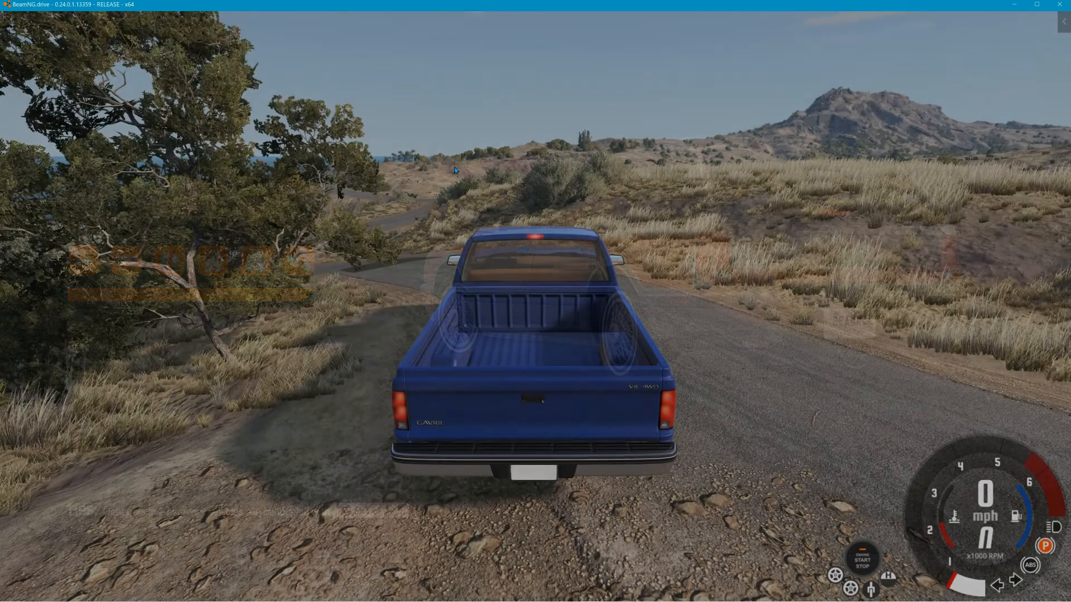
{"action": "key", "text": "F11"}
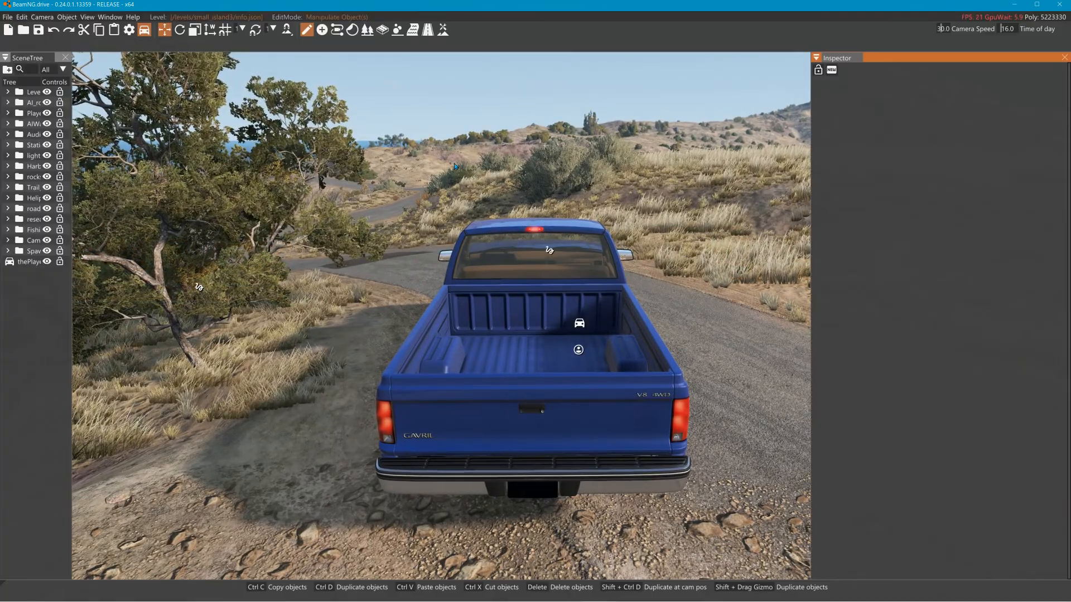
Place a new TerrainBlock on the hillside near the dirt road and delete the original theTerrain block from the Level_objects group.
{"action": "right_click_drag", "start_coordinate": [734, 243], "coordinate": [781, 240]}
{"action": "key", "text": "s"}
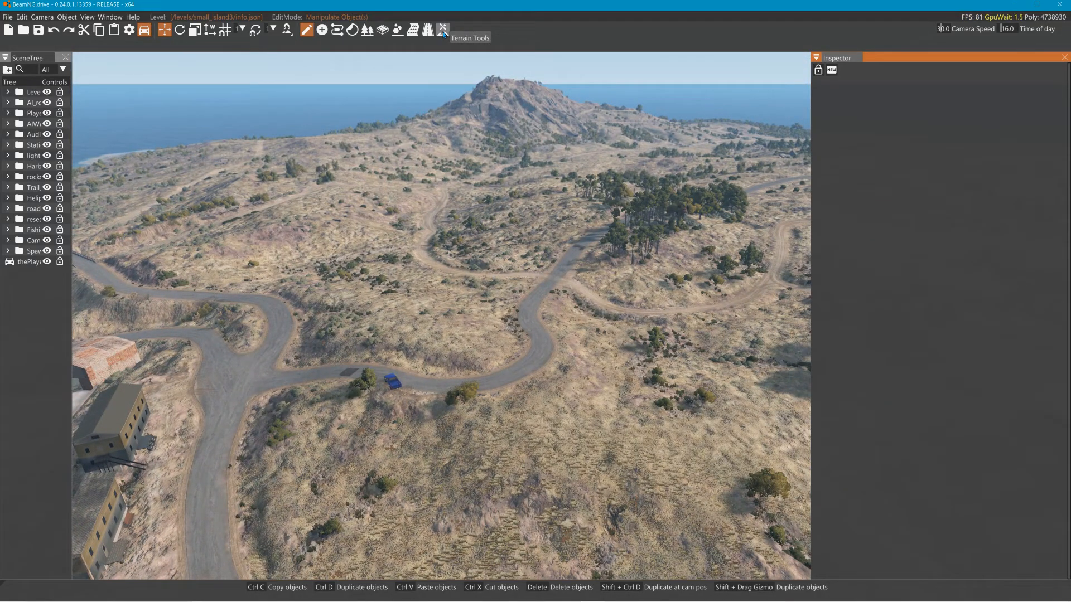
{"action": "left_click", "coordinate": [443, 29]}
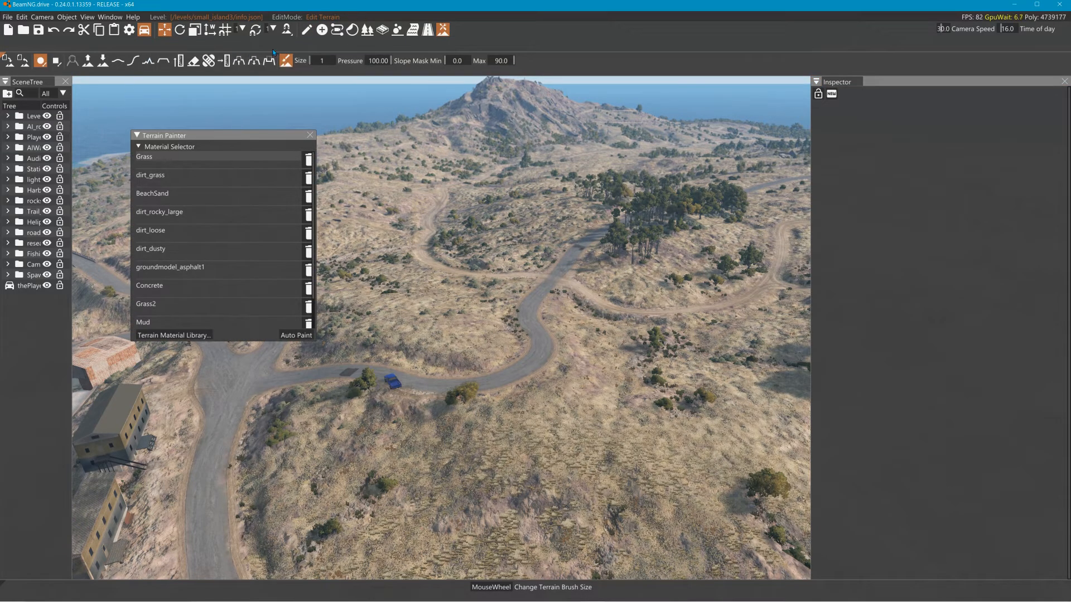
{"action": "left_click", "coordinate": [321, 30]}
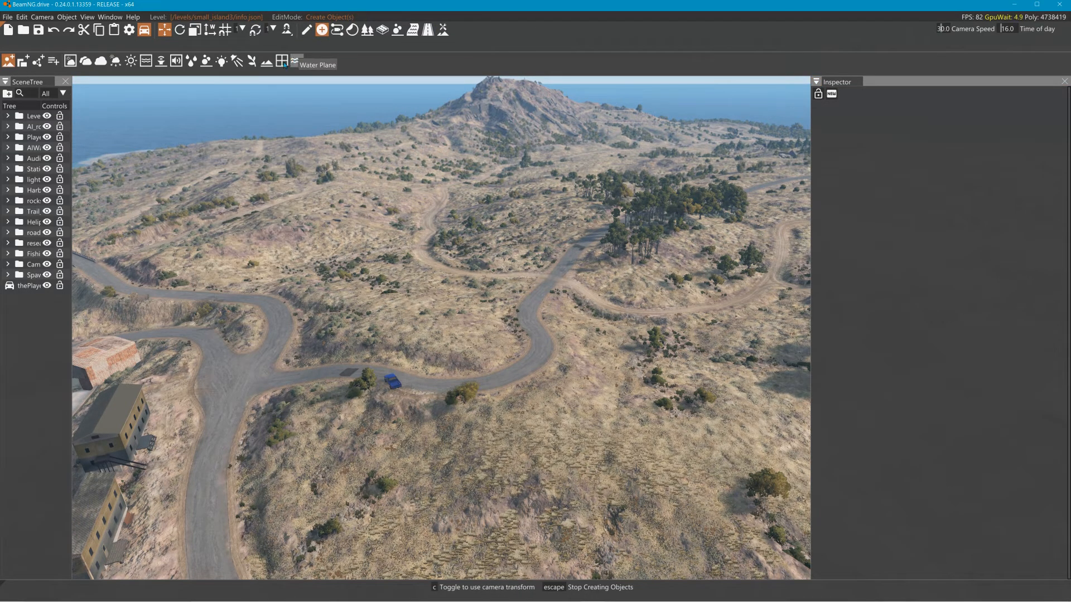
{"action": "left_click", "coordinate": [267, 61]}
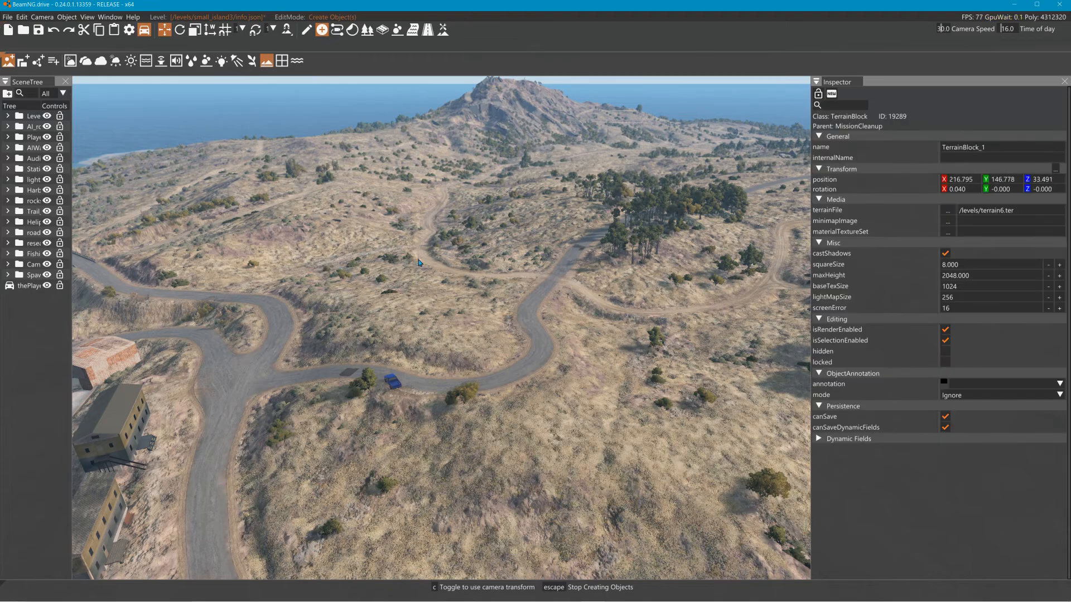
{"action": "left_click", "coordinate": [431, 252]}
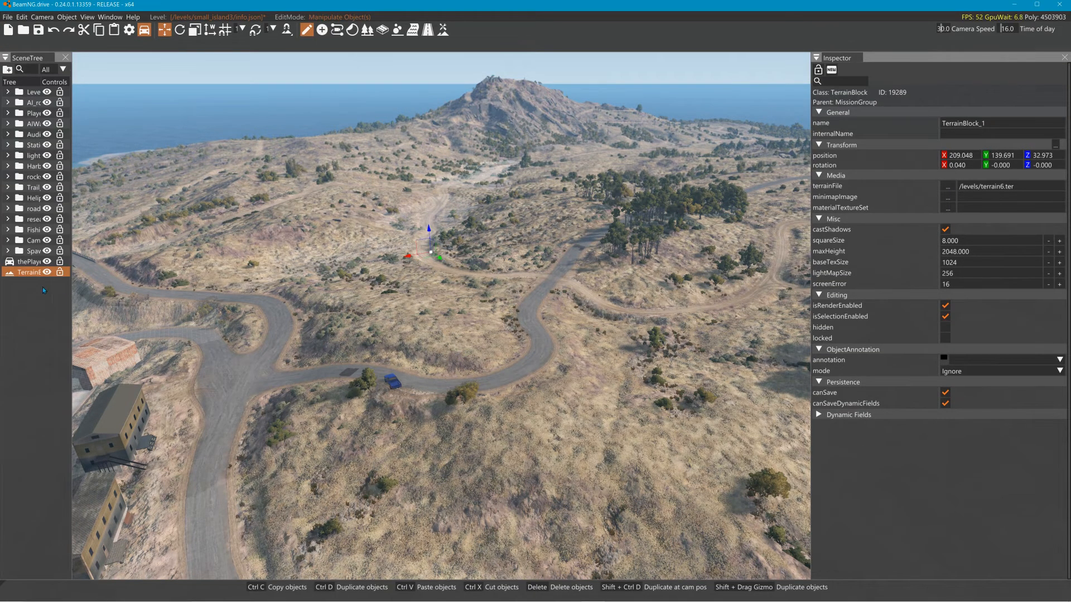
{"action": "left_click", "coordinate": [393, 311]}
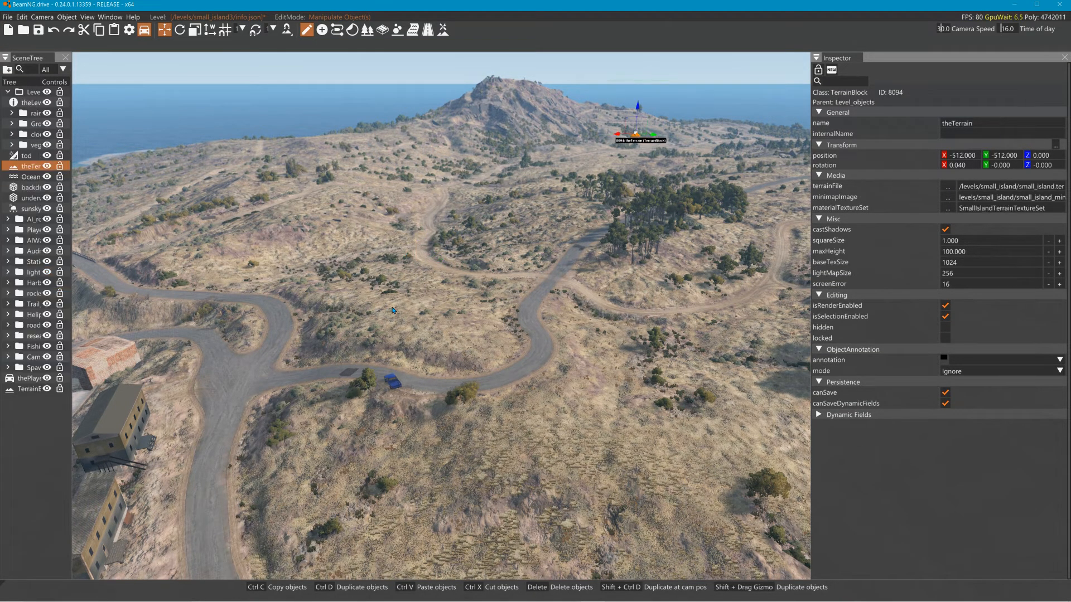
{"action": "key", "text": "Delete"}
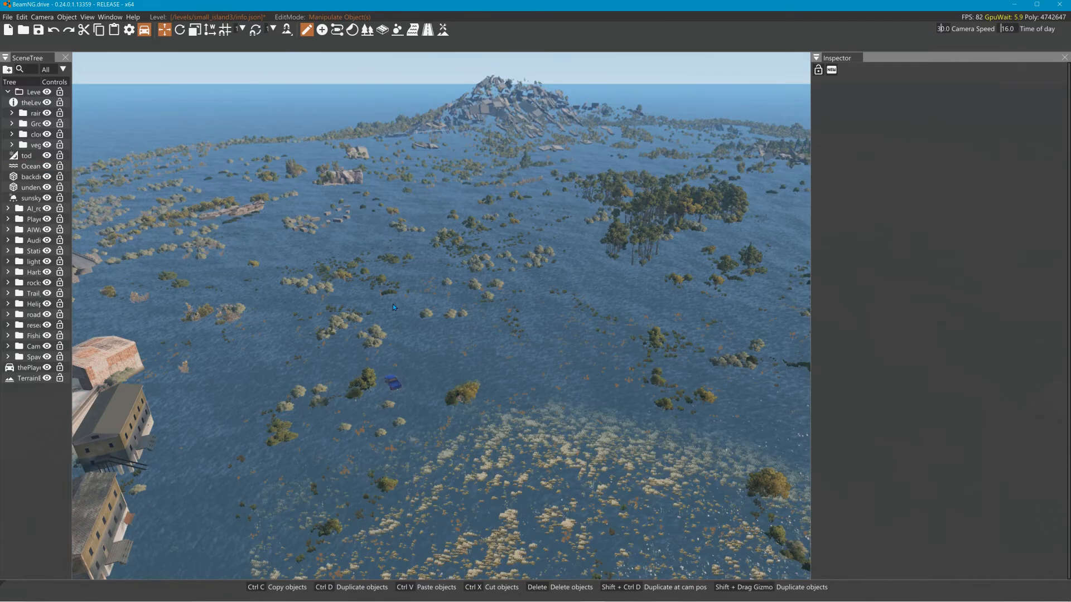
Set the camera speed to 100 and fly the camera up above the surface of the new terrain block.
{"action": "right_click_drag", "start_coordinate": [490, 288], "coordinate": [703, 206]}
{"action": "right_click_drag", "start_coordinate": [439, 291], "coordinate": [319, 182]}
{"action": "left_click_drag", "start_coordinate": [941, 31], "coordinate": [950, 32]}
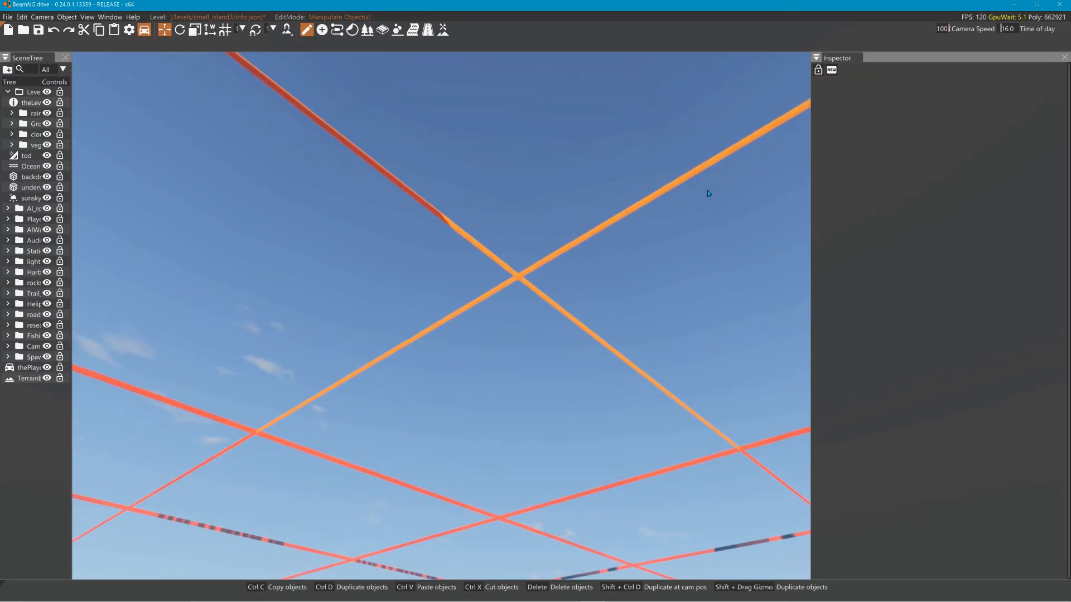
{"action": "key", "text": "w"}
{"action": "right_click_drag", "start_coordinate": [707, 190], "coordinate": [906, 332]}
{"action": "key", "text": "w"}
{"action": "key", "text": "w"}
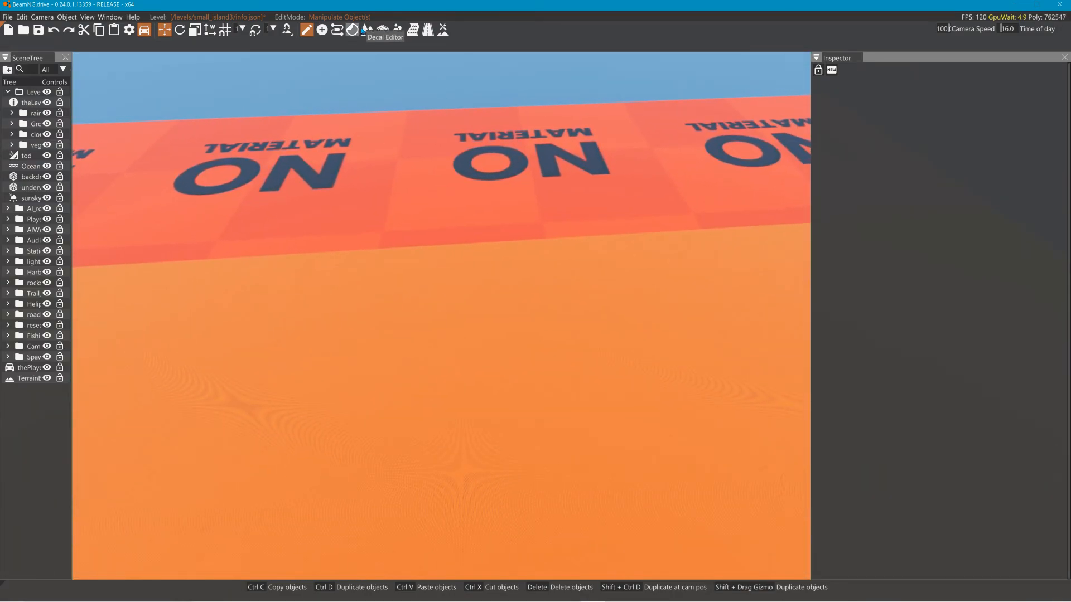
Open the Terrain Material Library from the Terrain Painter, enlarge it, and upgrade the terrain materials to the new system.
{"action": "left_click", "coordinate": [443, 30]}
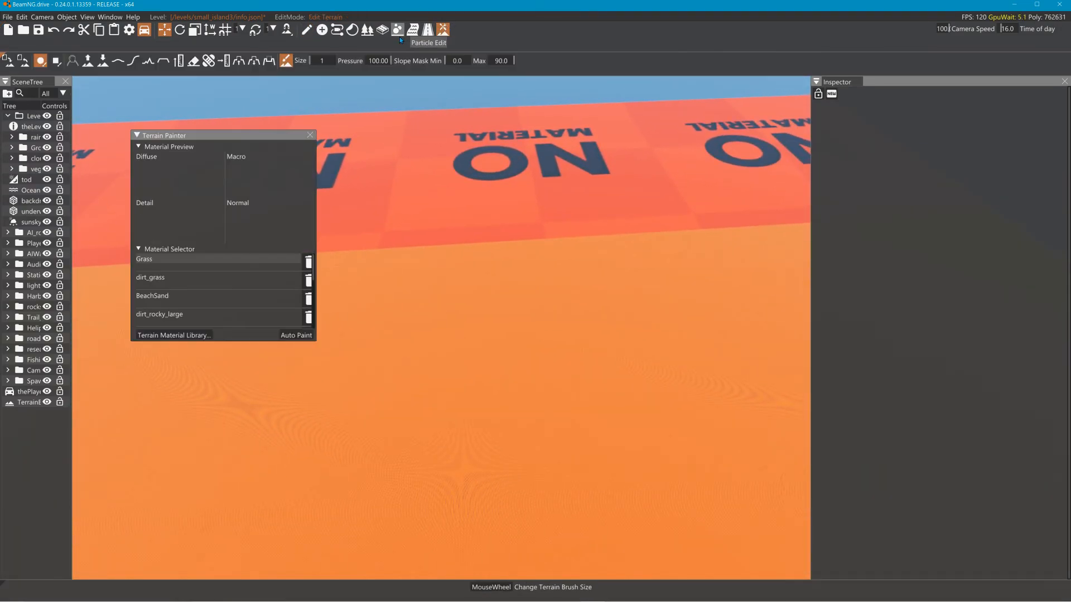
{"action": "left_click", "coordinate": [174, 335]}
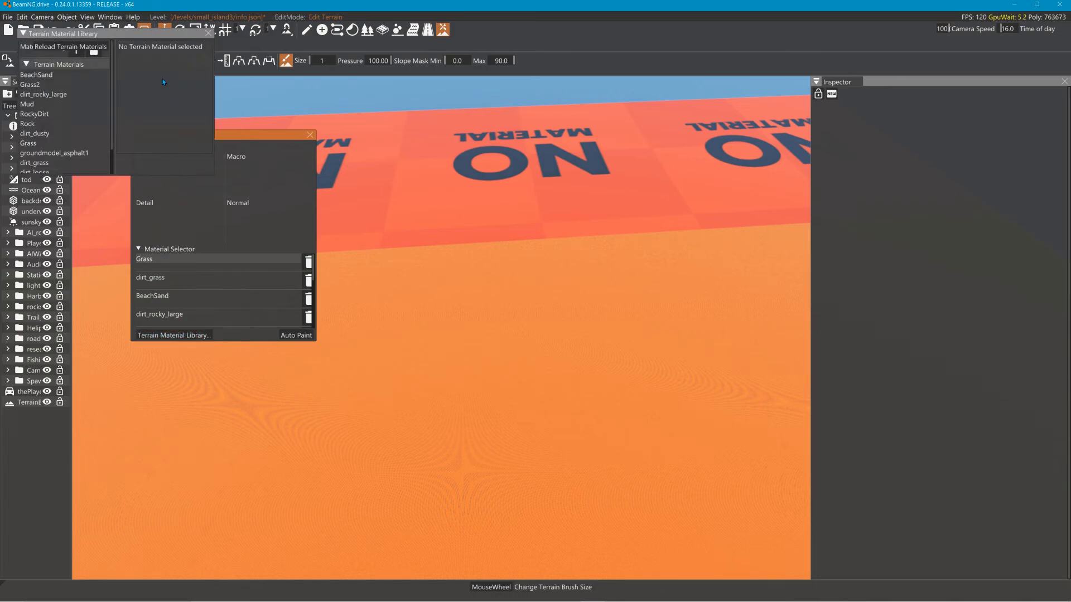
{"action": "left_click_drag", "start_coordinate": [129, 35], "coordinate": [592, 80]}
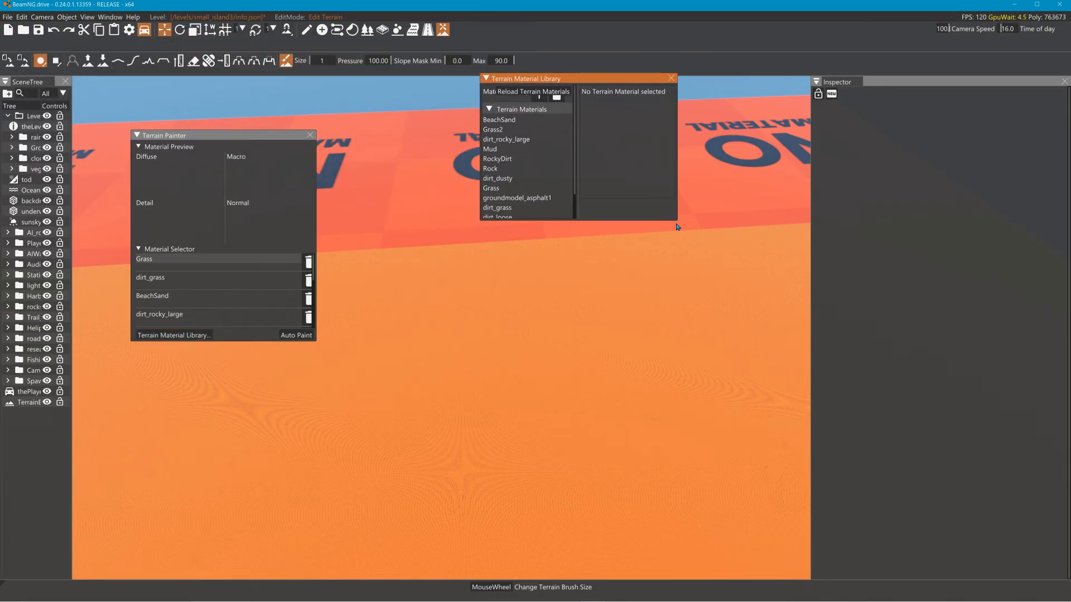
{"action": "left_click_drag", "start_coordinate": [677, 227], "coordinate": [809, 419]}
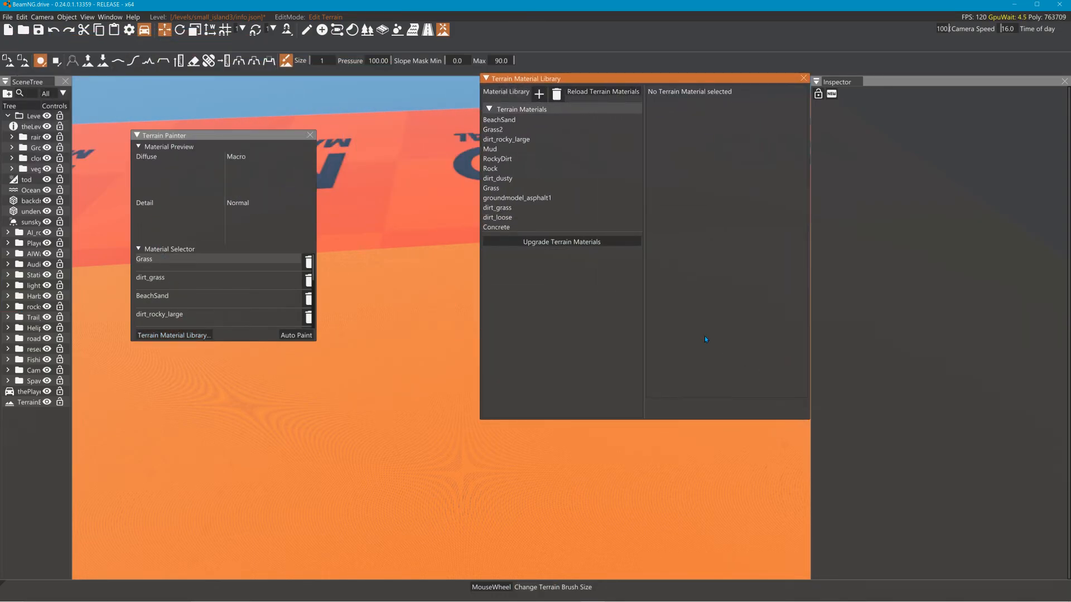
{"action": "left_click", "coordinate": [562, 245]}
{"action": "left_click_drag", "start_coordinate": [519, 347], "coordinate": [467, 451]}
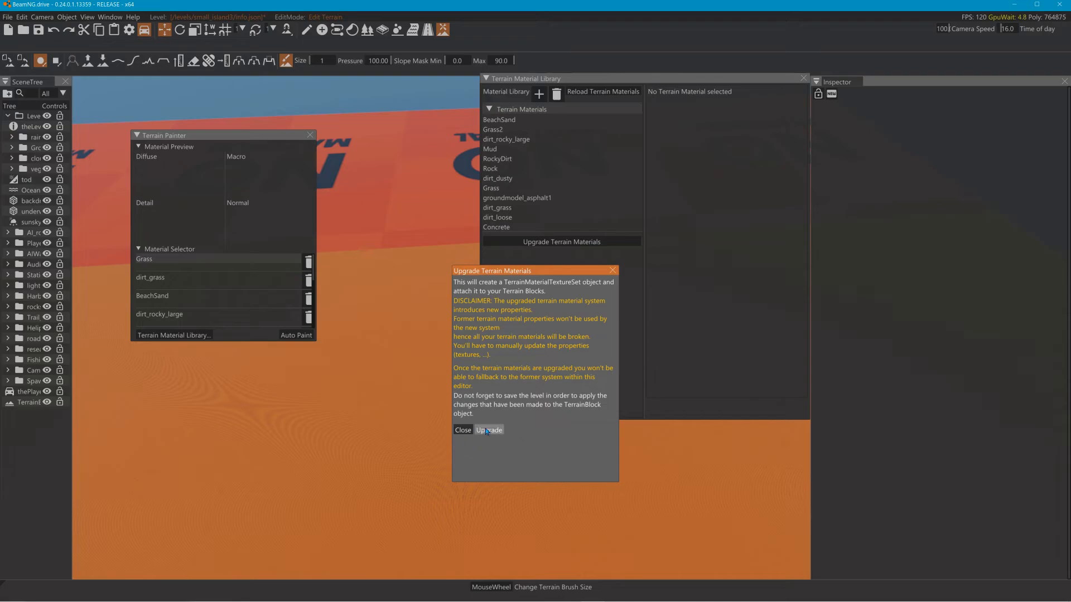
{"action": "left_click", "coordinate": [487, 430]}
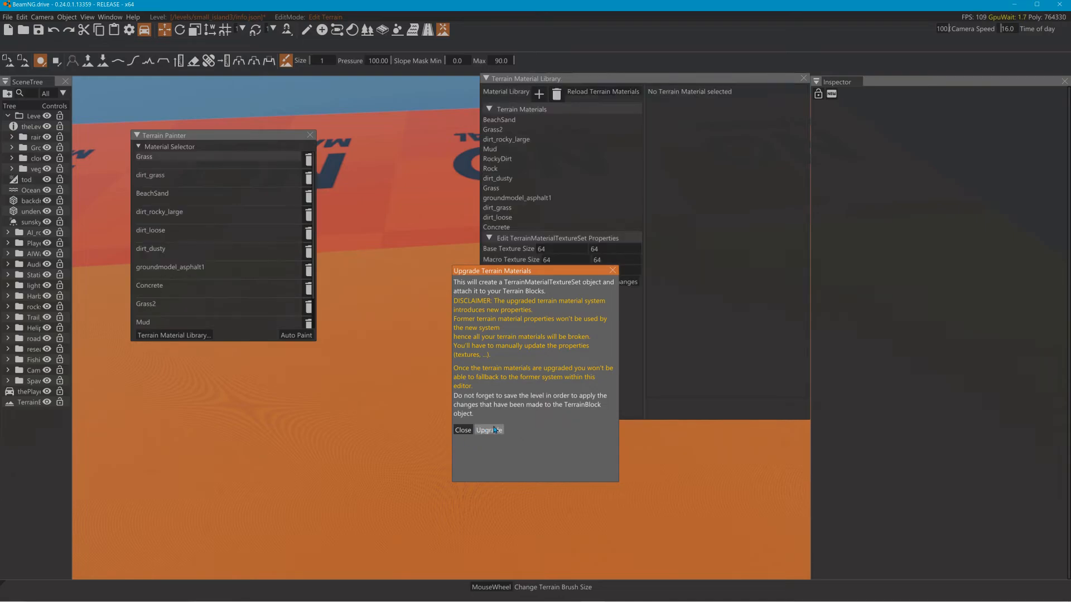
{"action": "left_click", "coordinate": [611, 272]}
Bulk-change the BeachSand material's base textures to the t_terrain_base set, choosing t_terrain_base_b.png from /levels/small_island3/art/terrains/.
{"action": "left_click", "coordinate": [510, 121]}
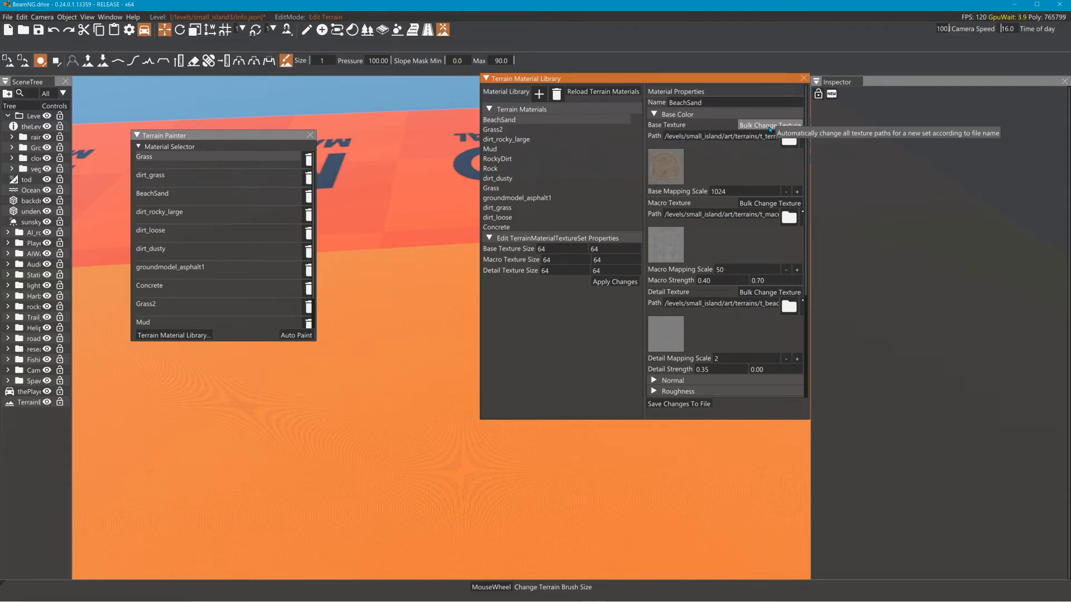
{"action": "left_click", "coordinate": [770, 126]}
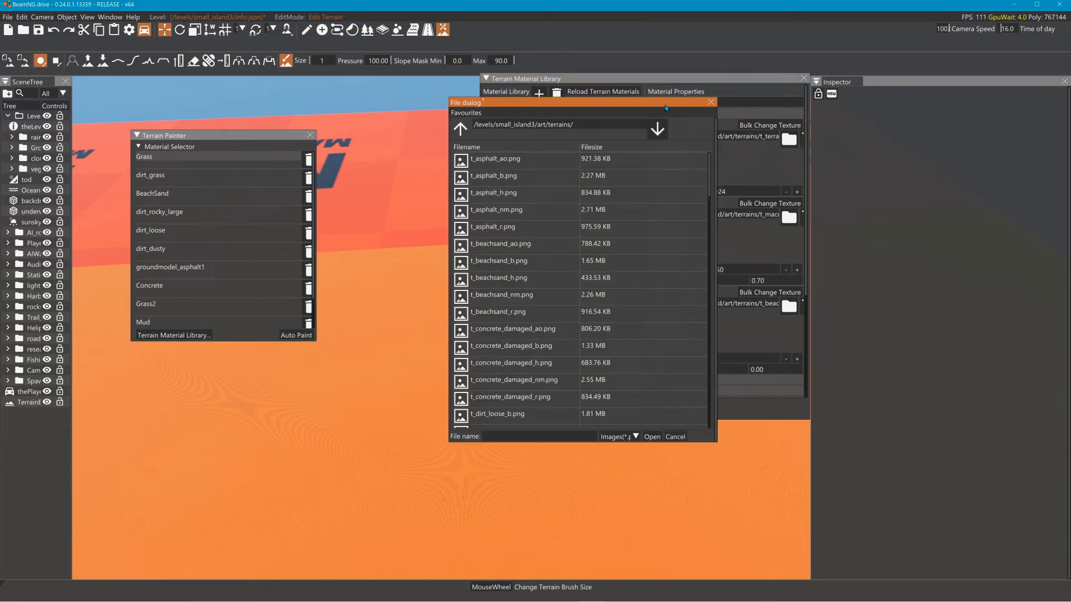
{"action": "left_click_drag", "start_coordinate": [666, 108], "coordinate": [491, 96]}
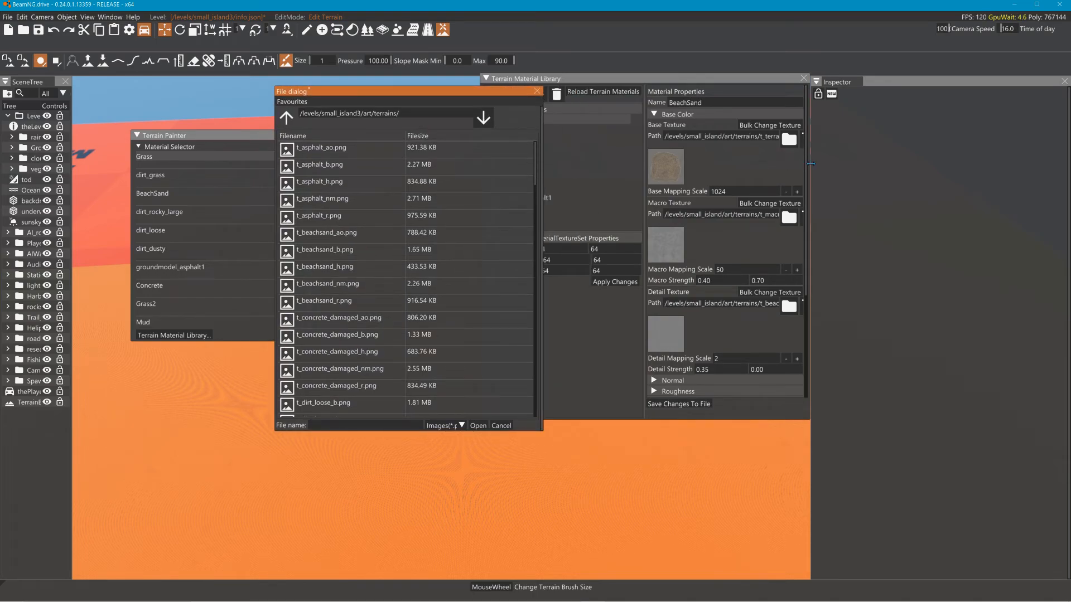
{"action": "left_click_drag", "start_coordinate": [810, 164], "coordinate": [935, 163]}
{"action": "left_click_drag", "start_coordinate": [417, 97], "coordinate": [344, 101]}
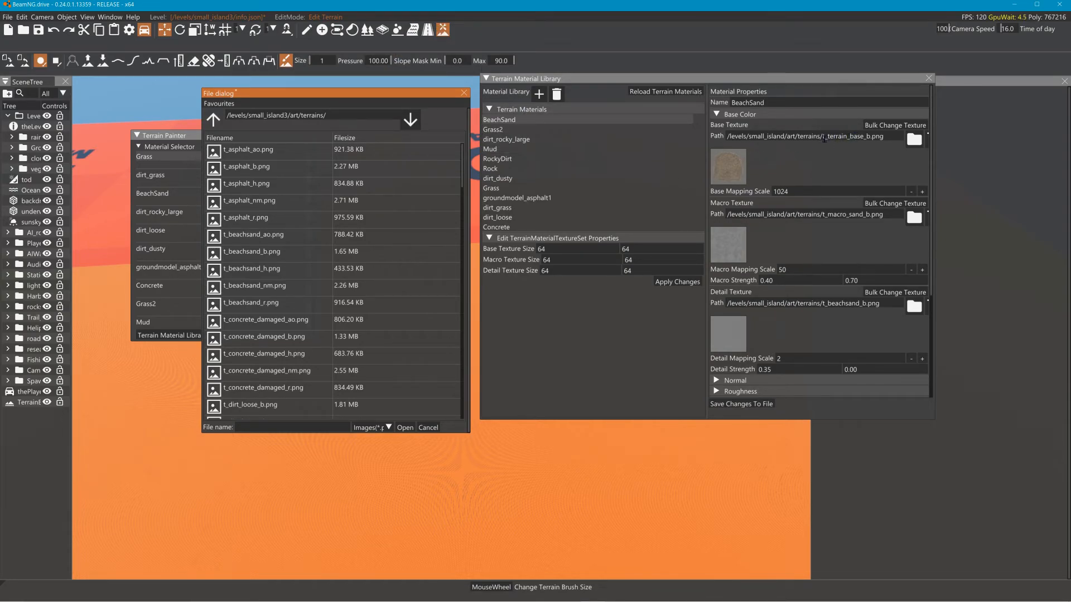
{"action": "scroll", "coordinate": [463, 195], "scroll_direction": "down", "scroll_amount": 3}
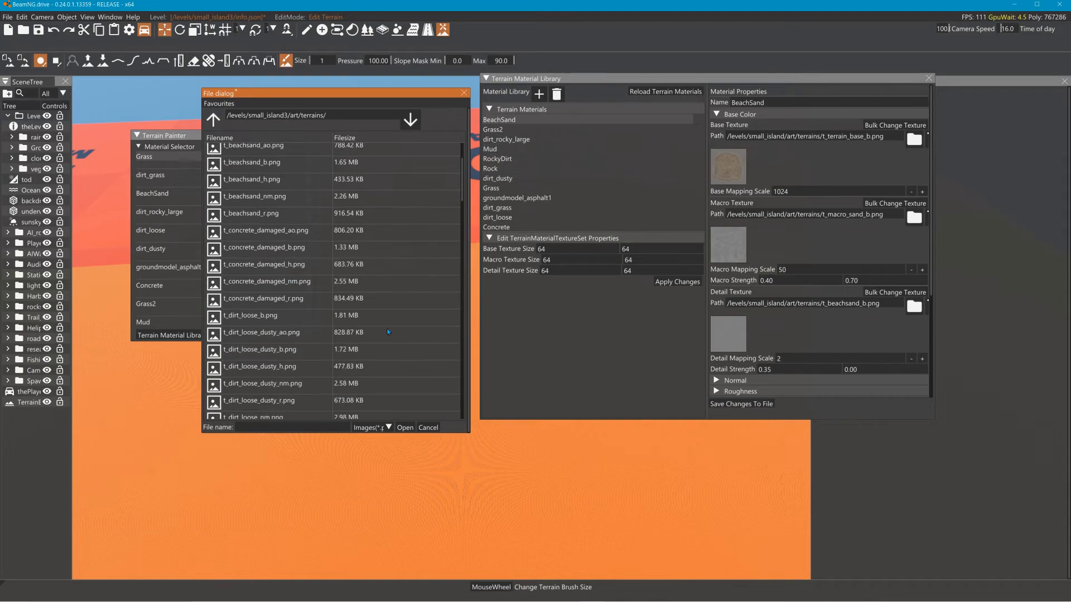
{"action": "left_click_drag", "start_coordinate": [463, 193], "coordinate": [465, 423]}
{"action": "left_click", "coordinate": [301, 358]}
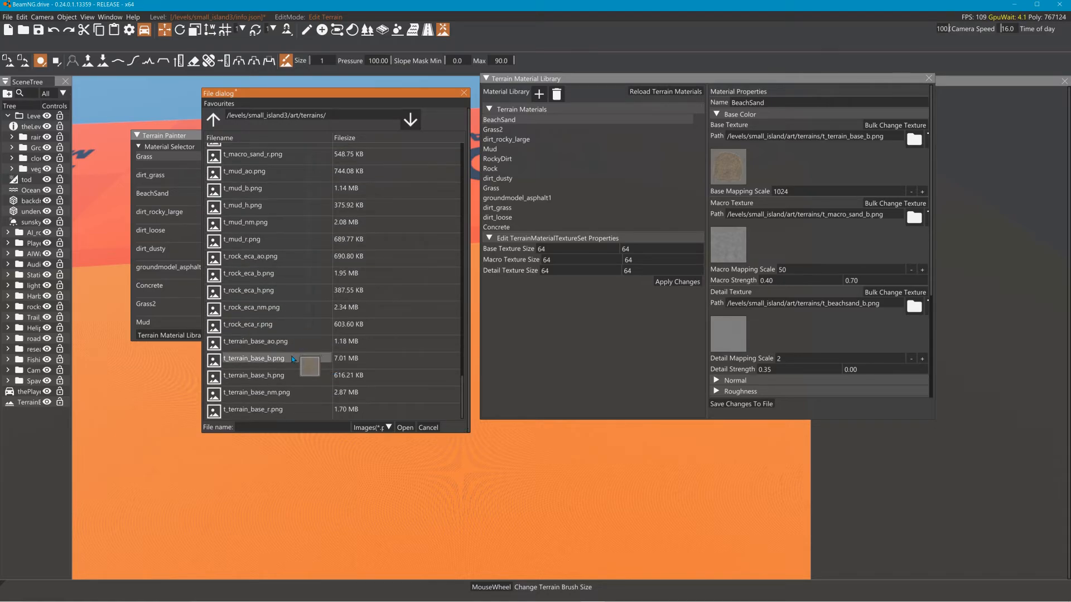
{"action": "left_click", "coordinate": [404, 427]}
{"action": "left_click_drag", "start_coordinate": [562, 353], "coordinate": [774, 503]}
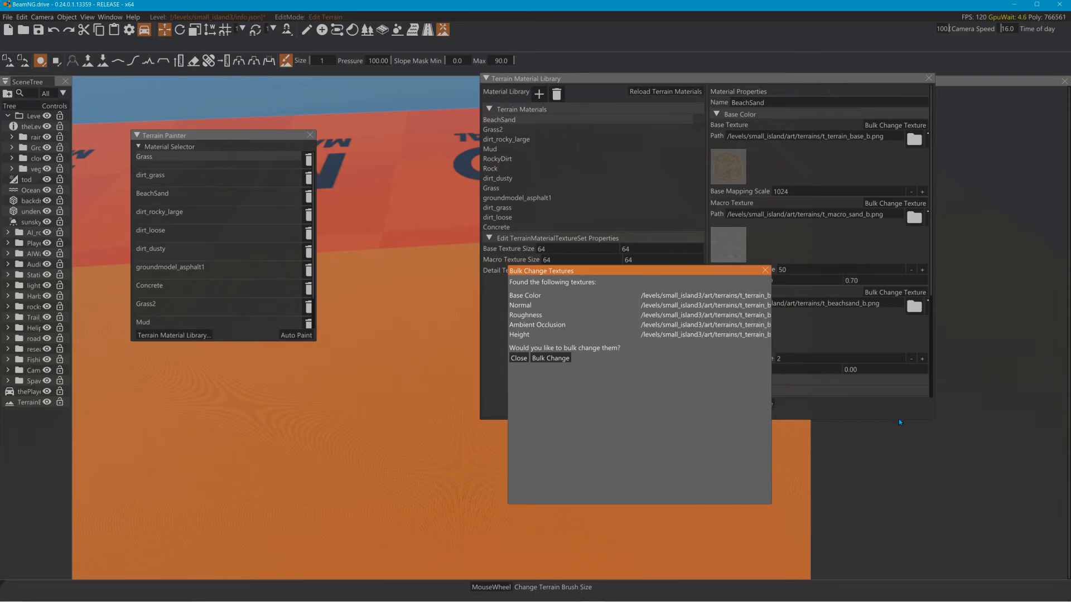
{"action": "left_click_drag", "start_coordinate": [772, 419], "coordinate": [973, 419]}
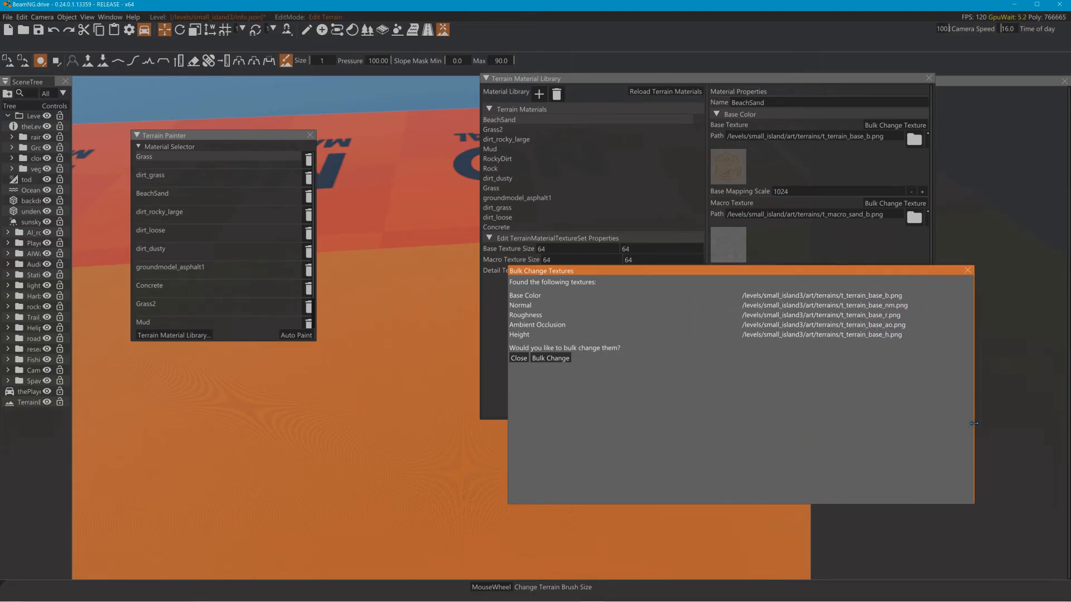
{"action": "left_click", "coordinate": [556, 360]}
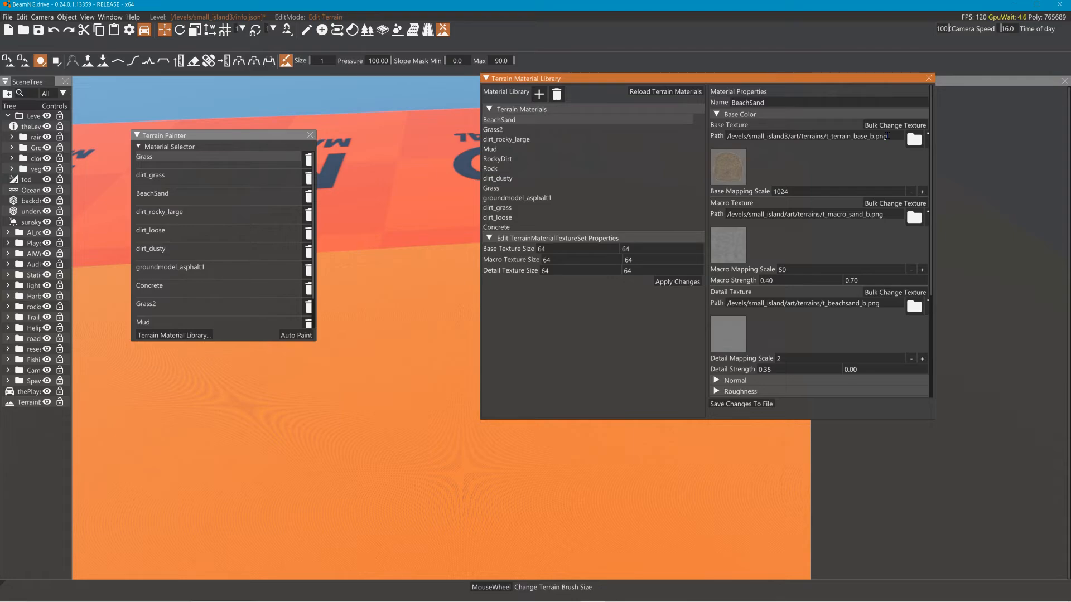
{"action": "scroll", "coordinate": [887, 149], "scroll_direction": "down", "scroll_amount": 3}
{"action": "scroll", "coordinate": [886, 150], "scroll_direction": "up", "scroll_amount": 3}
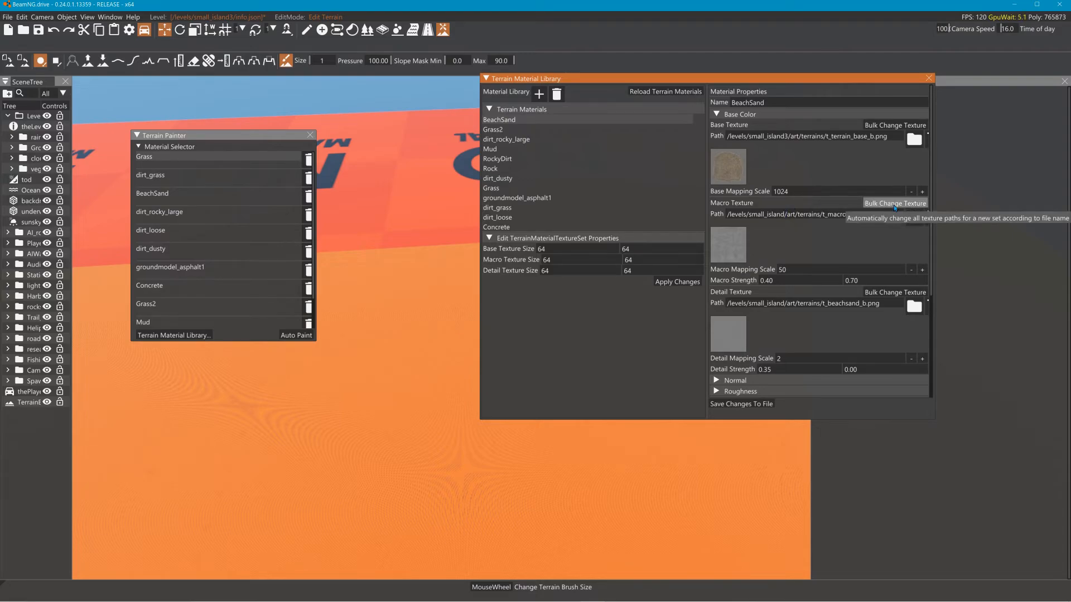
Bulk-change the BeachSand material's macro textures to the t_macro_sand set, choosing t_macro_sand_b.png from /levels/small_island3/art/terrains/.
{"action": "left_click", "coordinate": [914, 217]}
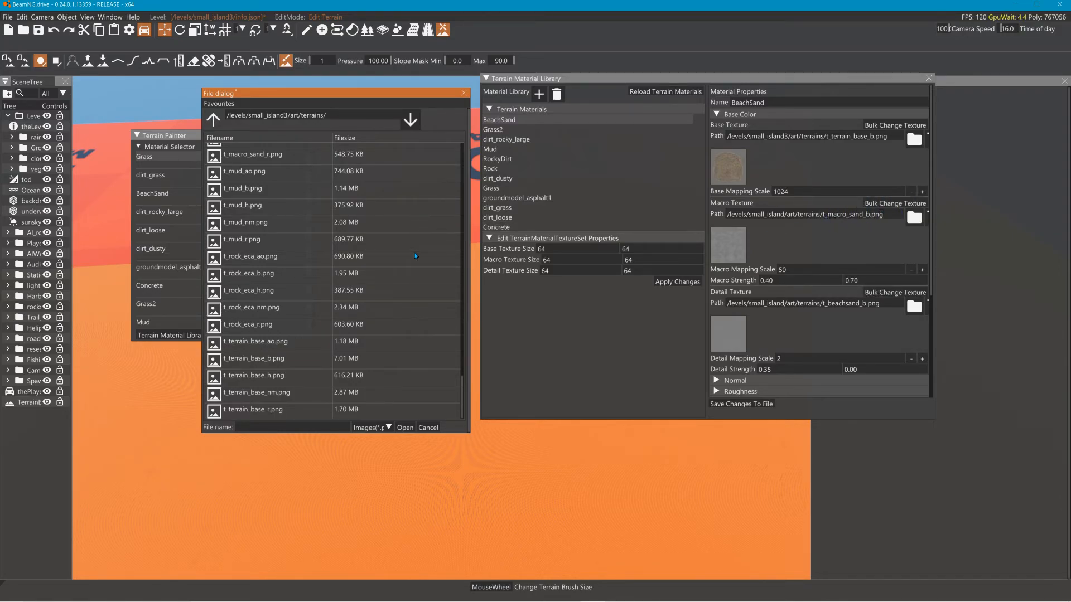
{"action": "scroll", "coordinate": [426, 204], "scroll_direction": "up", "scroll_amount": 6}
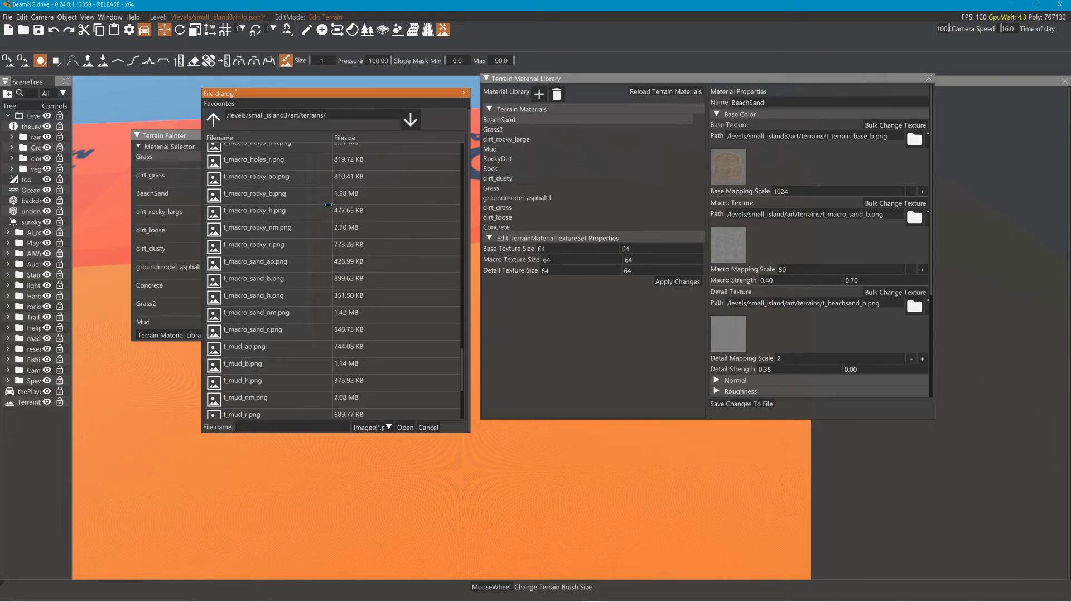
{"action": "scroll", "coordinate": [274, 353], "scroll_direction": "down", "scroll_amount": 1}
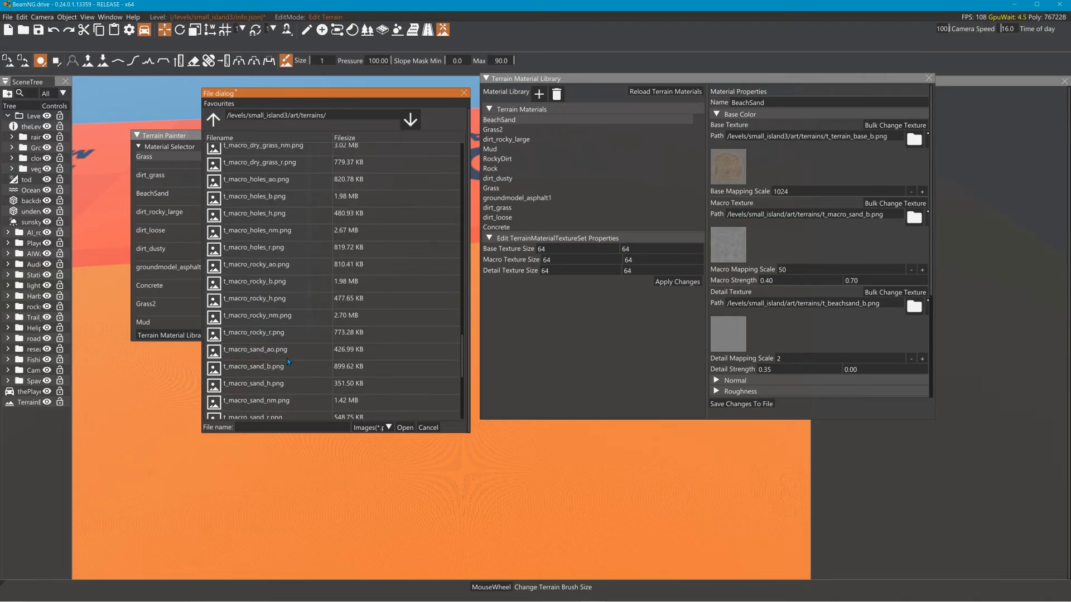
{"action": "left_click", "coordinate": [278, 367]}
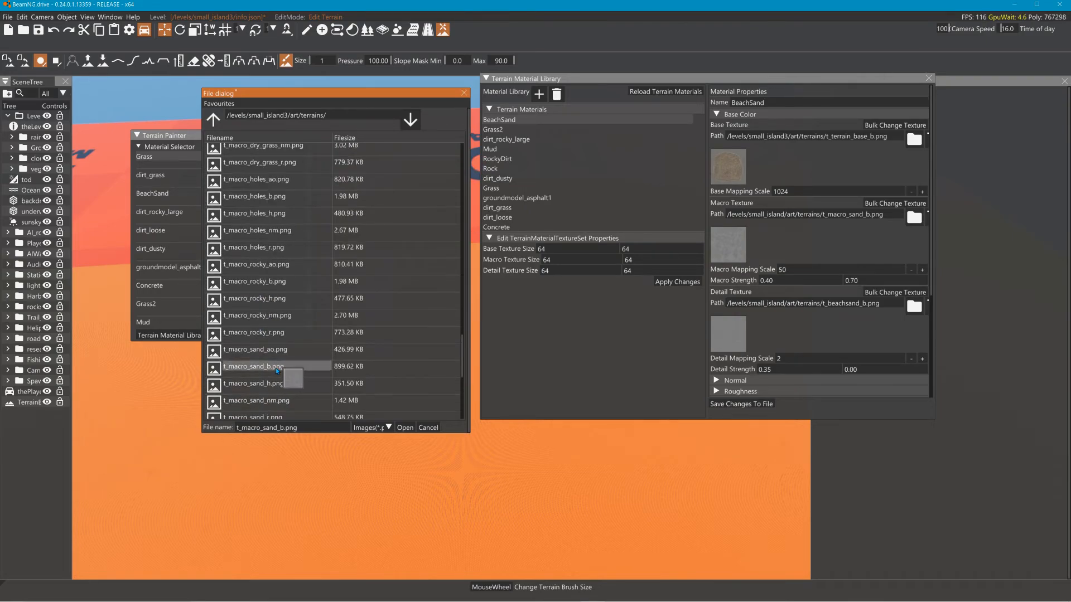
{"action": "left_click", "coordinate": [405, 427]}
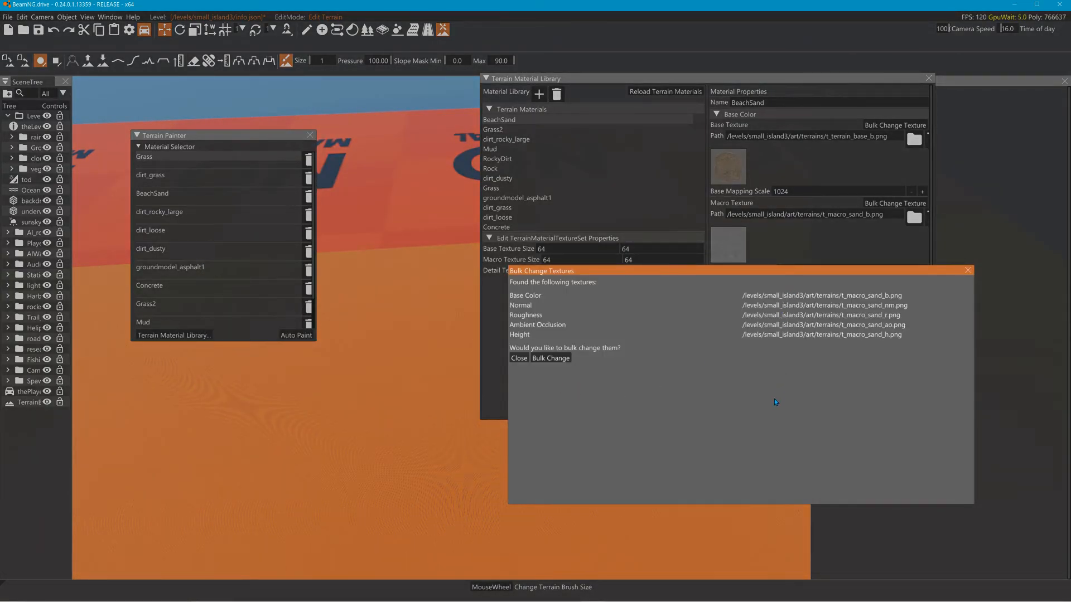
{"action": "left_click", "coordinate": [561, 360]}
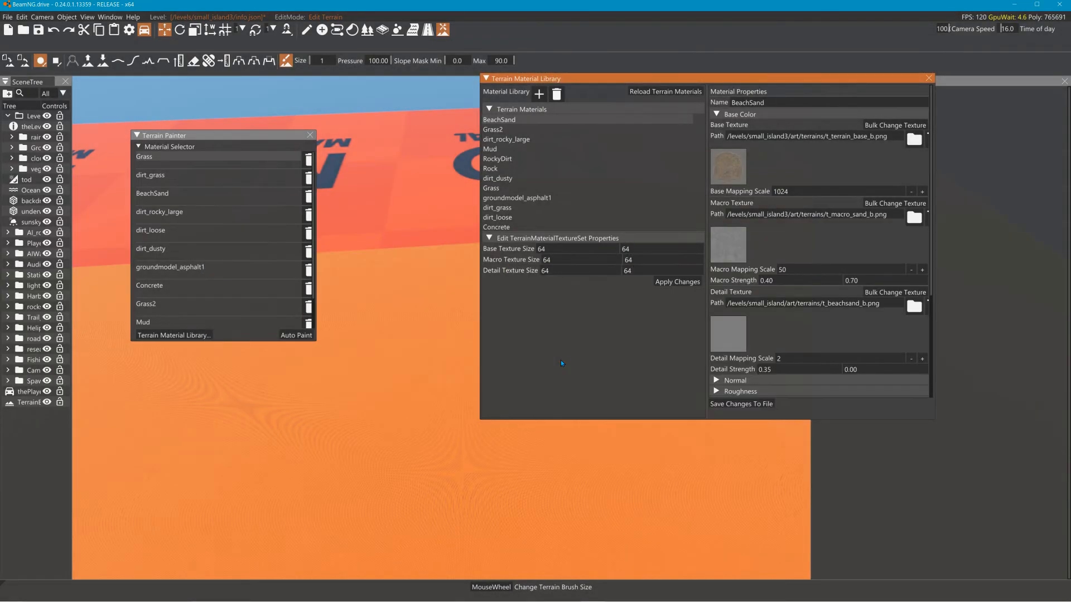
Bulk-change the BeachSand material's detail textures to the t_beachsand set, choosing t_beachsand_b.png from /levels/small_island3/art/terrains/.
{"action": "left_click", "coordinate": [882, 291]}
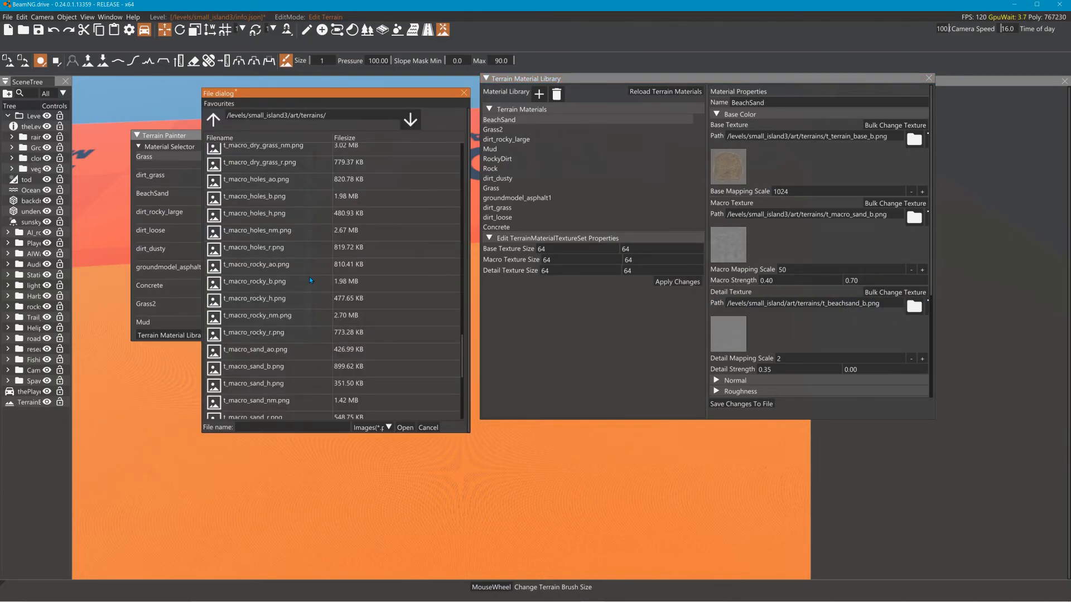
{"action": "scroll", "coordinate": [308, 267], "scroll_direction": "up", "scroll_amount": 8}
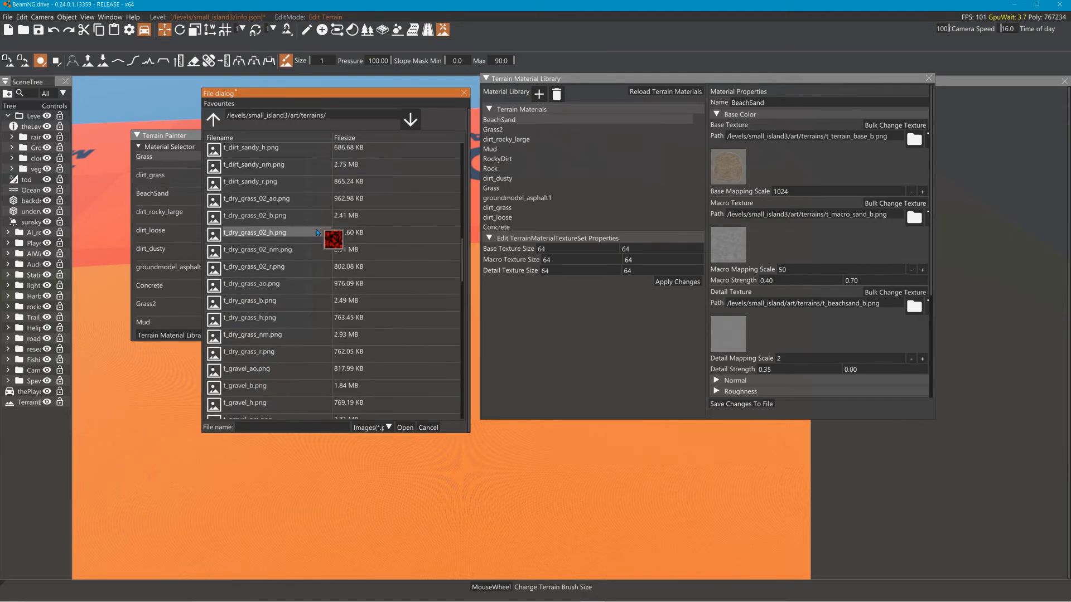
{"action": "scroll", "coordinate": [312, 234], "scroll_direction": "up", "scroll_amount": 8}
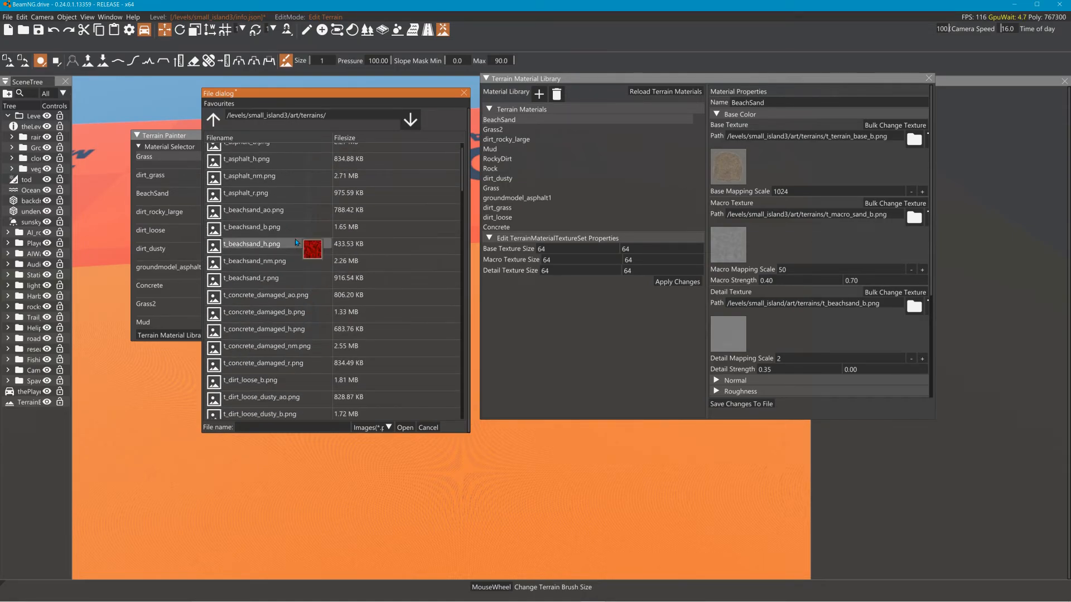
{"action": "left_click", "coordinate": [291, 227]}
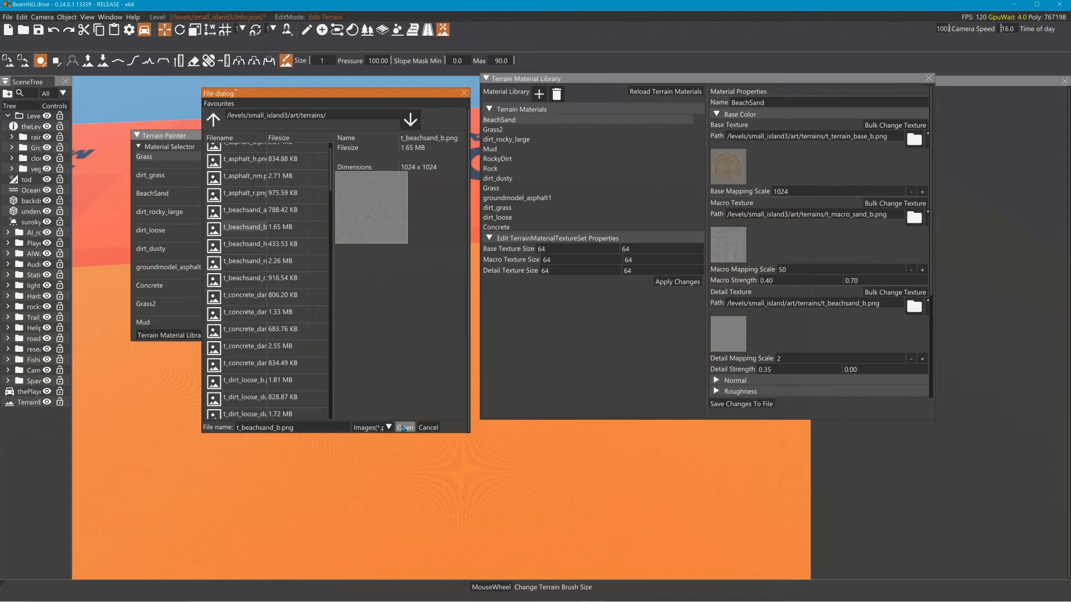
{"action": "left_click", "coordinate": [404, 427]}
{"action": "left_click", "coordinate": [569, 359]}
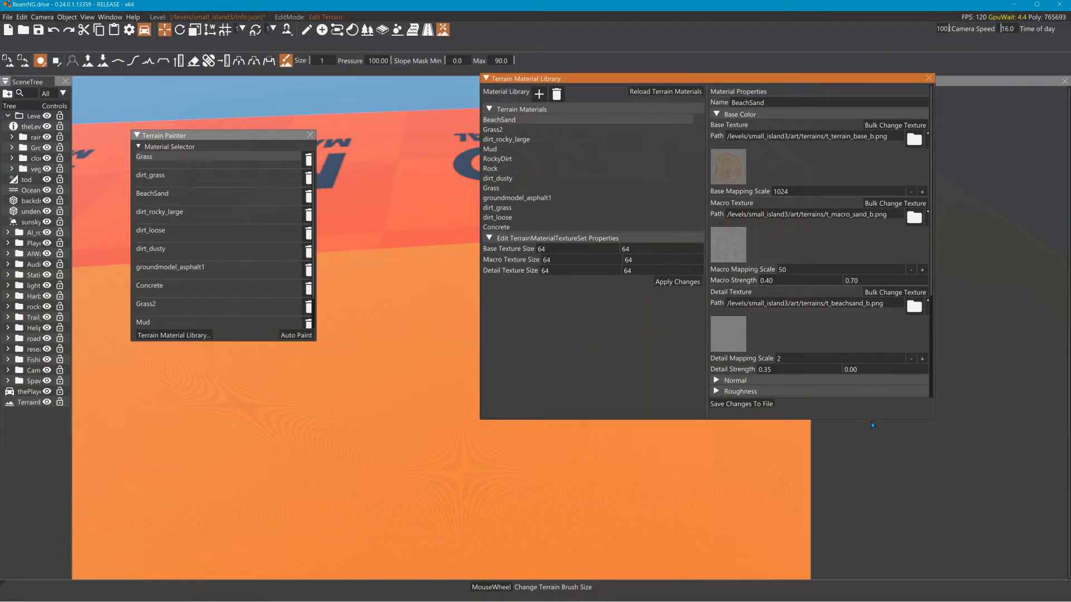
Expand the BeachSand material's normal map properties and check their texture paths, along with the macro and detail distance settings.
{"action": "left_click", "coordinate": [742, 380]}
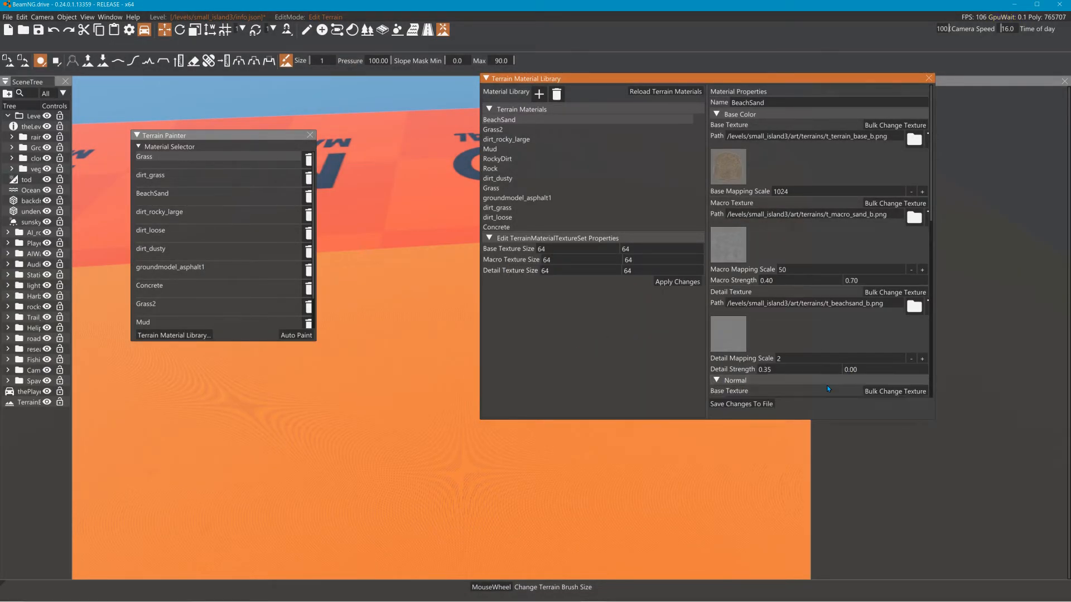
{"action": "scroll", "coordinate": [742, 391], "scroll_direction": "down", "scroll_amount": 3}
{"action": "scroll", "coordinate": [742, 391], "scroll_direction": "down", "scroll_amount": 10}
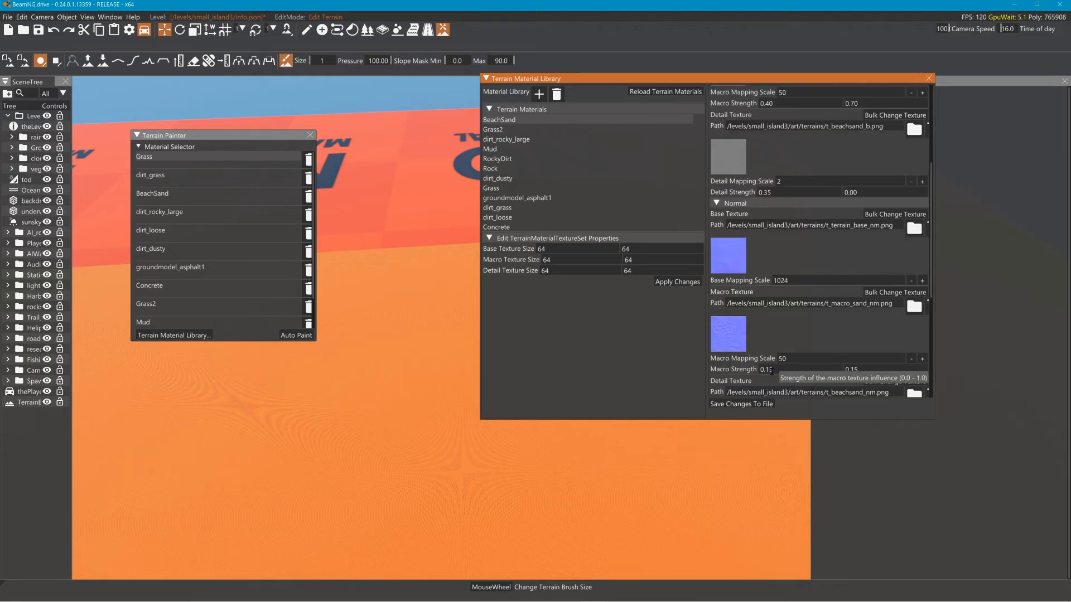
{"action": "scroll", "coordinate": [792, 332], "scroll_direction": "down", "scroll_amount": 1}
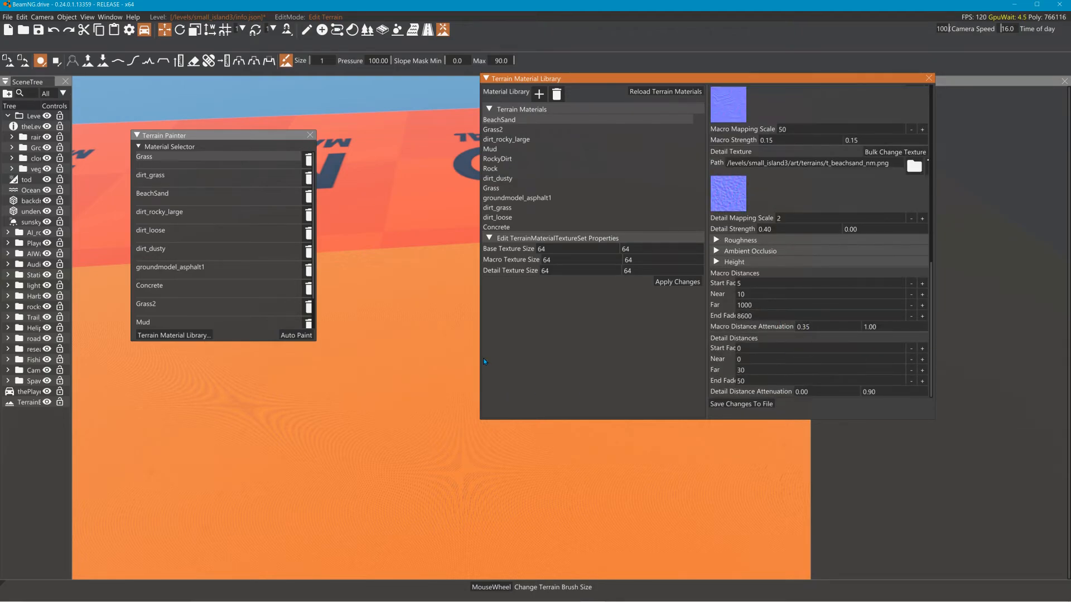
{"action": "scroll", "coordinate": [430, 228], "scroll_direction": "up", "scroll_amount": 1}
{"action": "scroll", "coordinate": [431, 231], "scroll_direction": "up", "scroll_amount": 3}
{"action": "scroll", "coordinate": [416, 228], "scroll_direction": "up", "scroll_amount": 2}
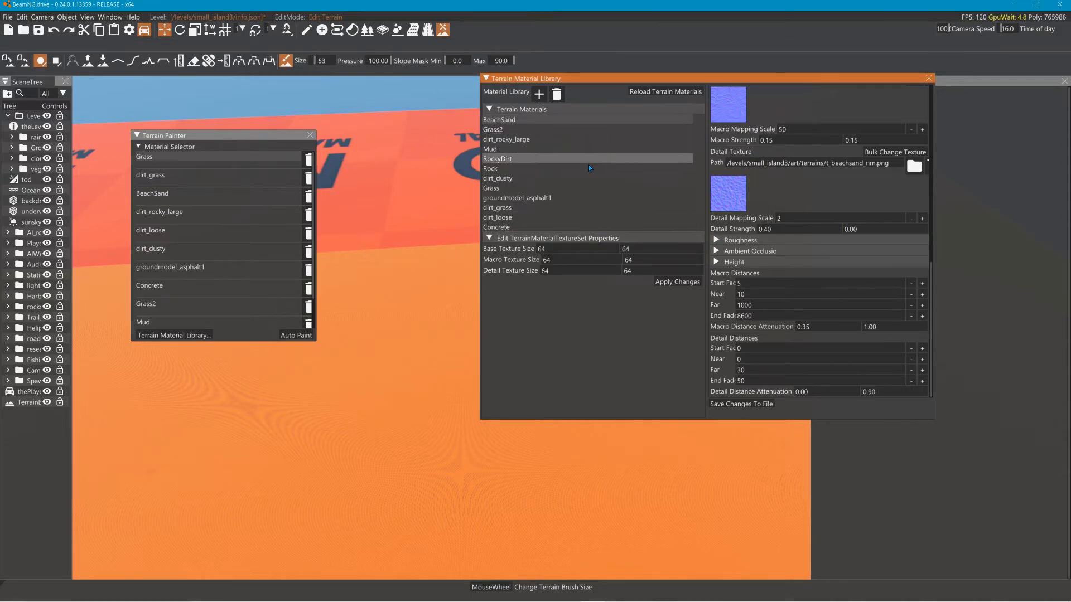
Set the terrain texture set's base texture size to 2084 by 2048 and its macro texture size to 1024 by 1024.
{"action": "left_click", "coordinate": [591, 249]}
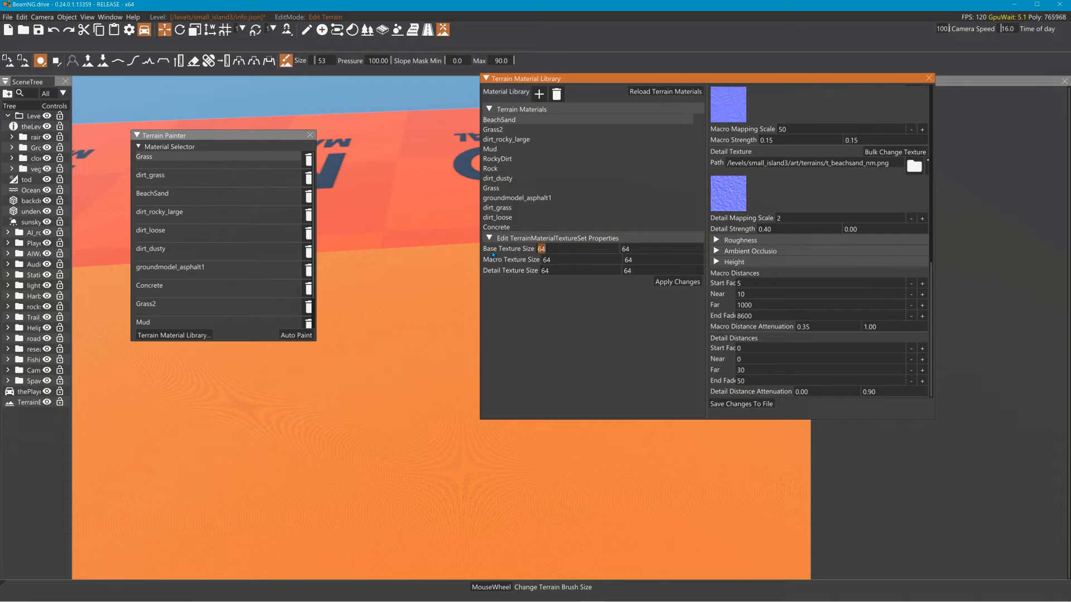
{"action": "type", "text": "2084"}
{"action": "left_click", "coordinate": [662, 249]}
{"action": "type", "text": "2048"}
{"action": "left_click", "coordinate": [580, 259]}
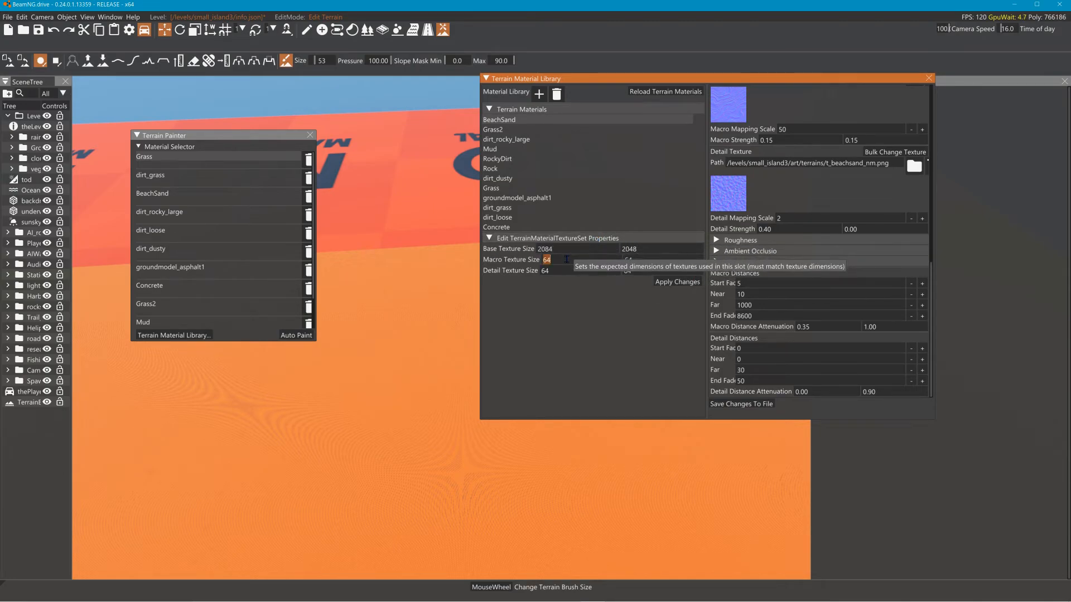
{"action": "type", "text": "1024"}
{"action": "key", "text": "Tab"}
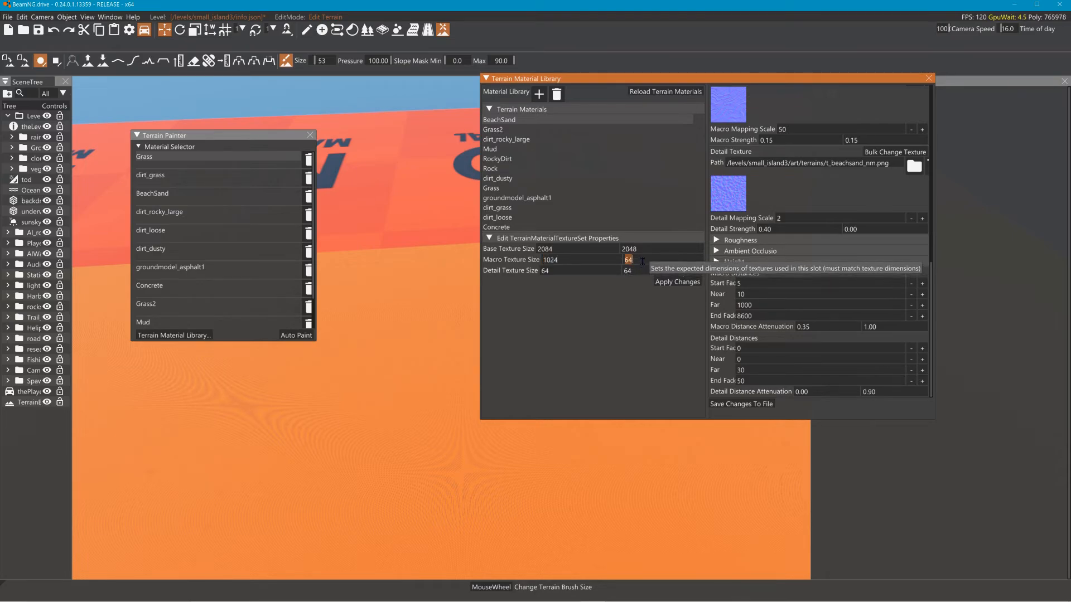
{"action": "type", "text": "1024"}
Enter 1024 by 1024 as the terrain texture set's detail texture size.
{"action": "left_click", "coordinate": [579, 272]}
{"action": "type", "text": "1024"}
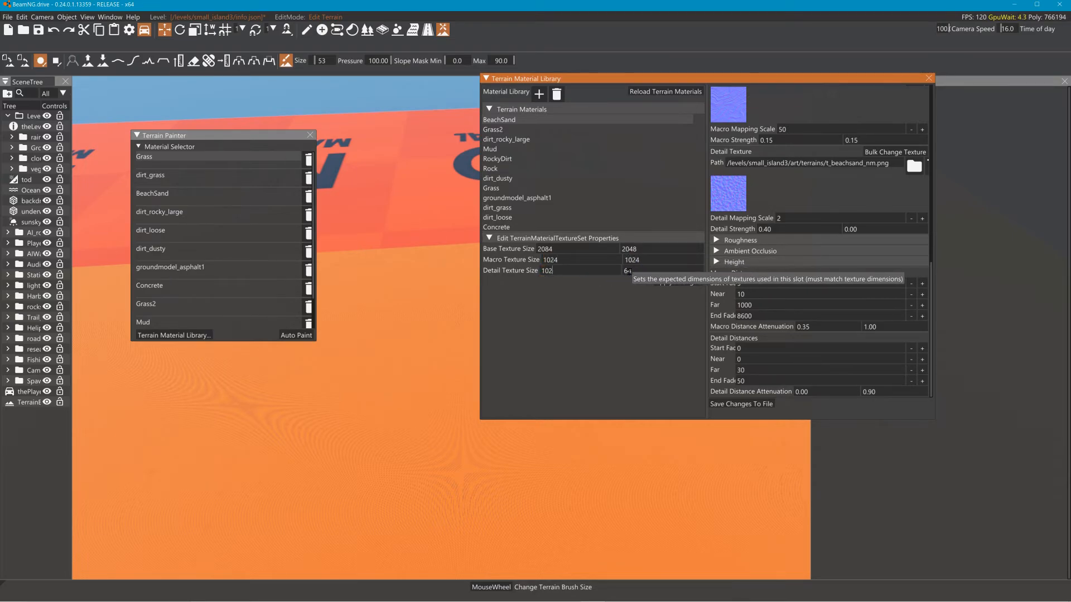
{"action": "left_click", "coordinate": [633, 270]}
{"action": "type", "text": "1024"}
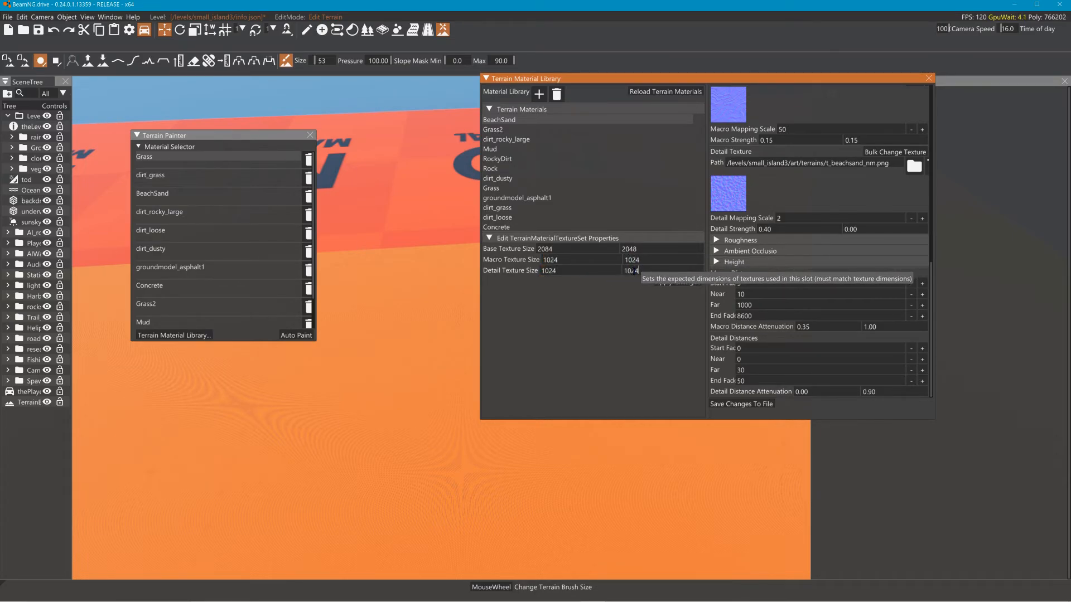
{"action": "scroll", "coordinate": [813, 294], "scroll_direction": "up", "scroll_amount": 1}
{"action": "scroll", "coordinate": [813, 293], "scroll_direction": "up", "scroll_amount": 2}
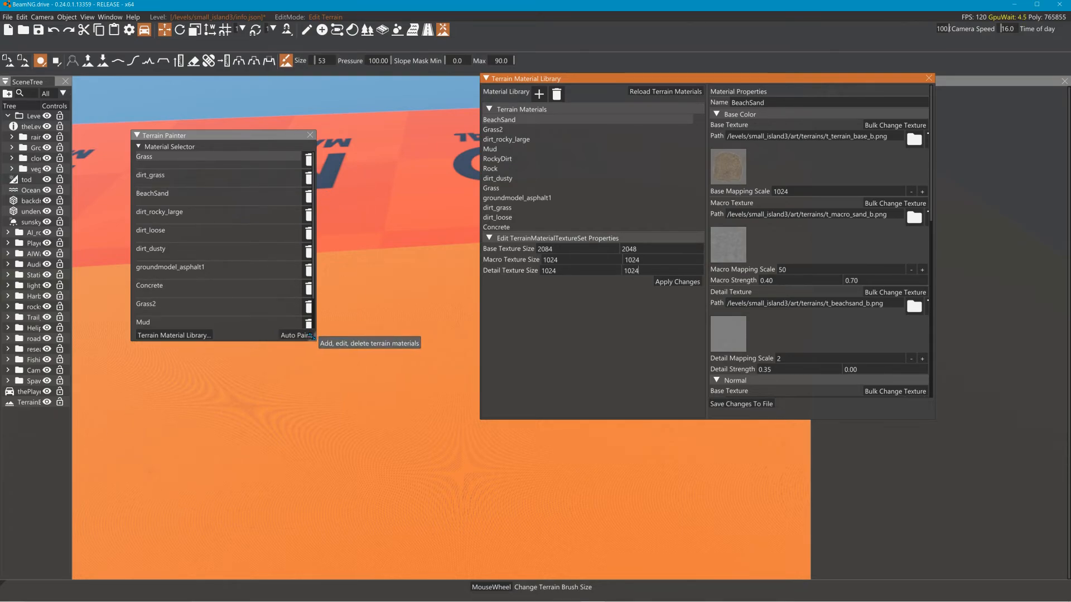
Enlarge the Terrain Painter and delete all the terrain materials inherited from the original level.
{"action": "left_click_drag", "start_coordinate": [310, 336], "coordinate": [392, 439]}
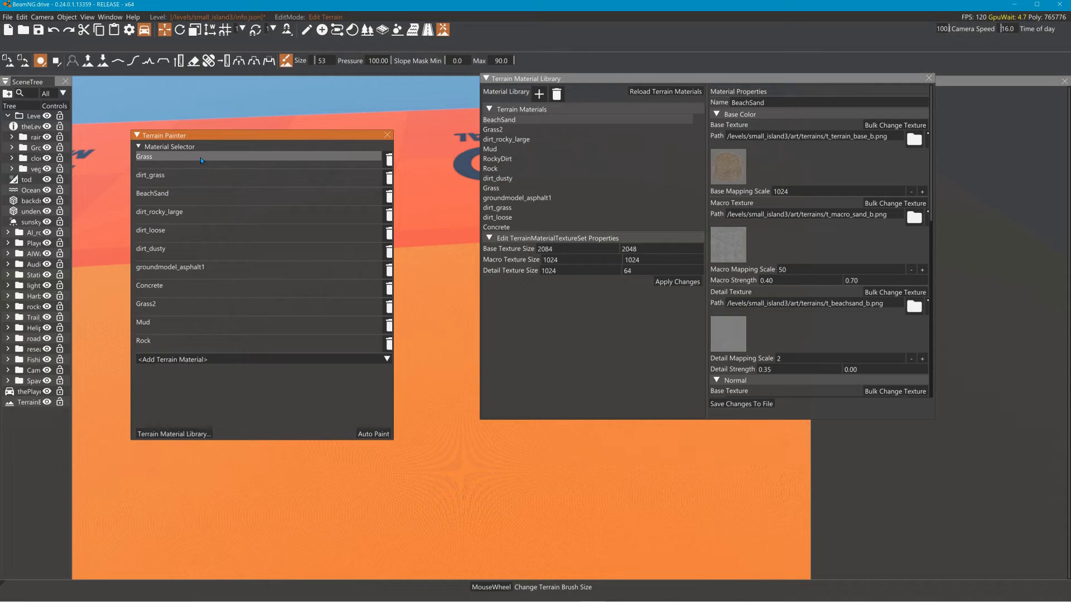
{"action": "left_click", "coordinate": [435, 302]}
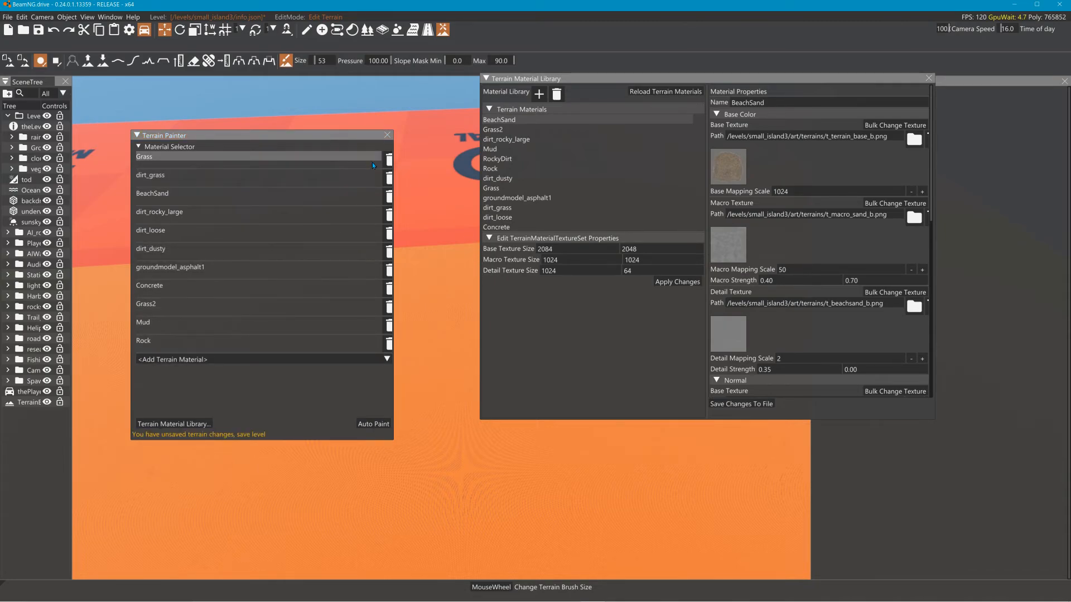
{"action": "left_click", "coordinate": [216, 196]}
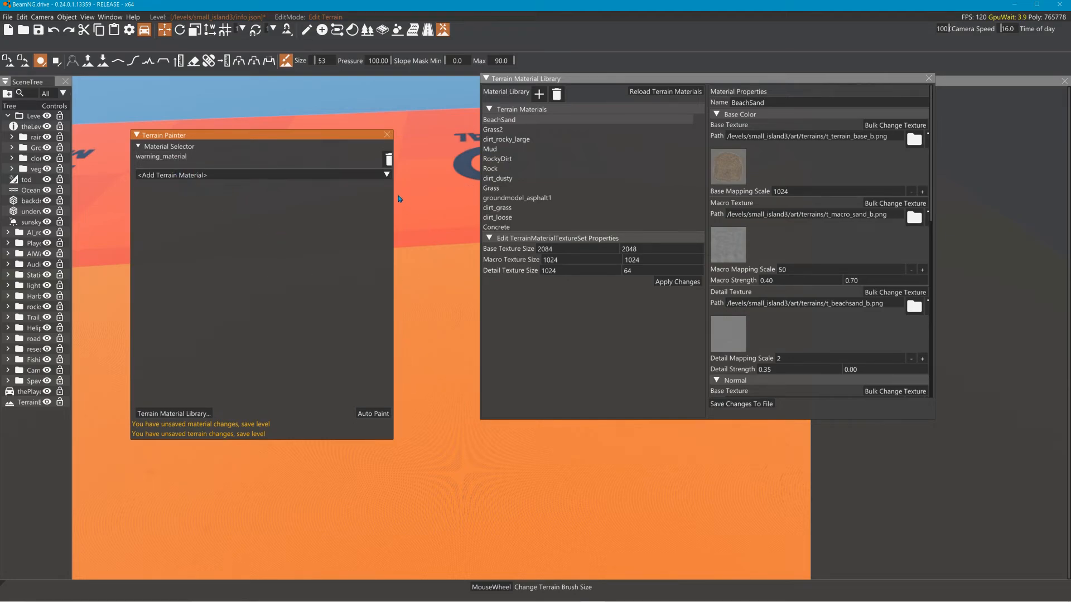
Add BeachSand as a terrain material, delete warning_material, and fly the camera over the terrain to inspect the surface.
{"action": "left_click", "coordinate": [380, 174]}
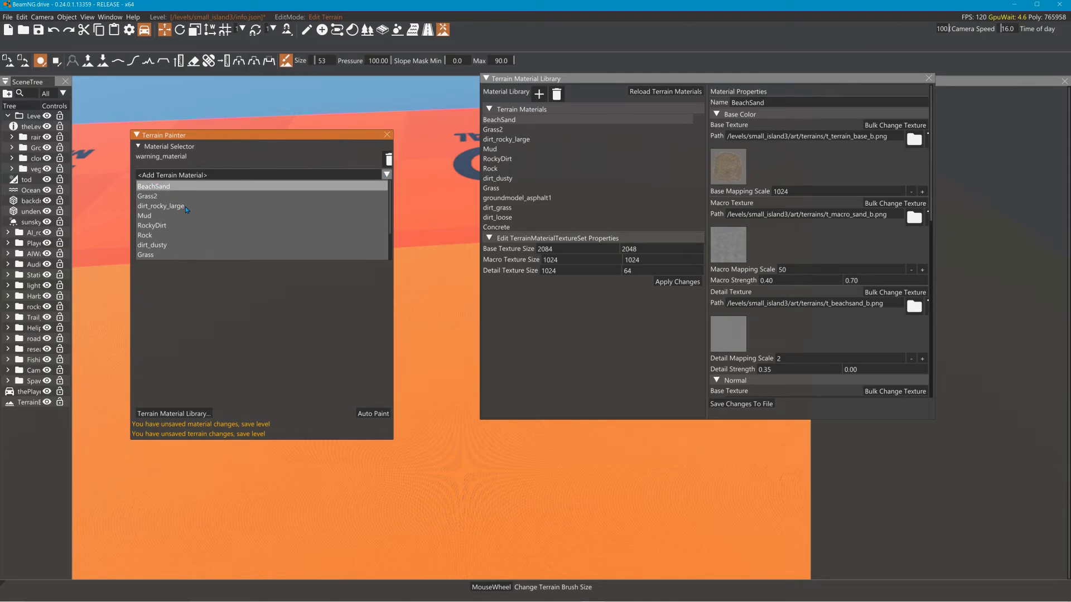
{"action": "left_click", "coordinate": [323, 186]}
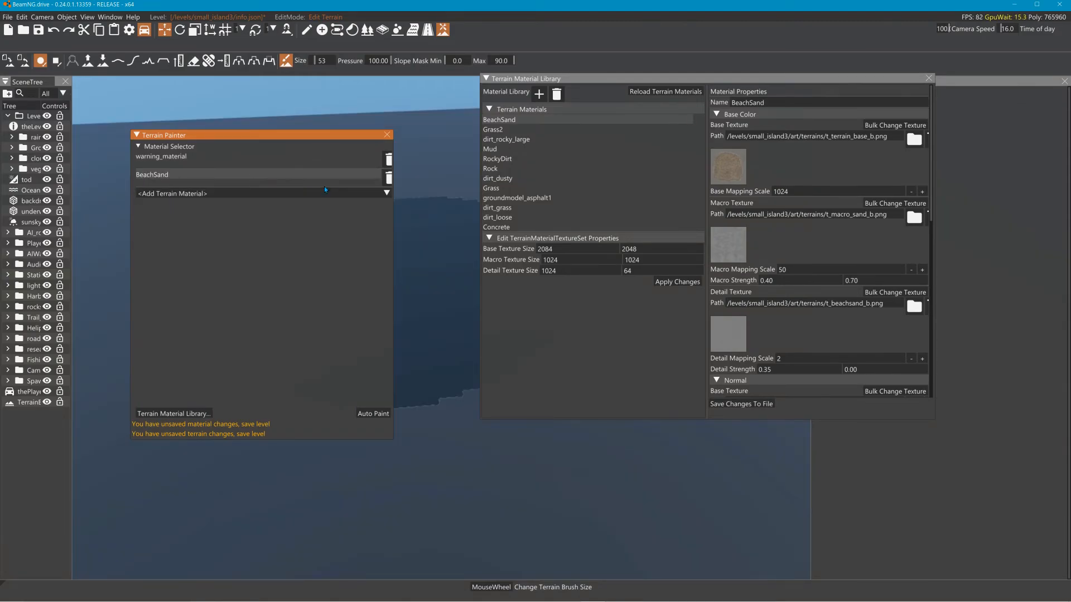
{"action": "left_click", "coordinate": [389, 159]}
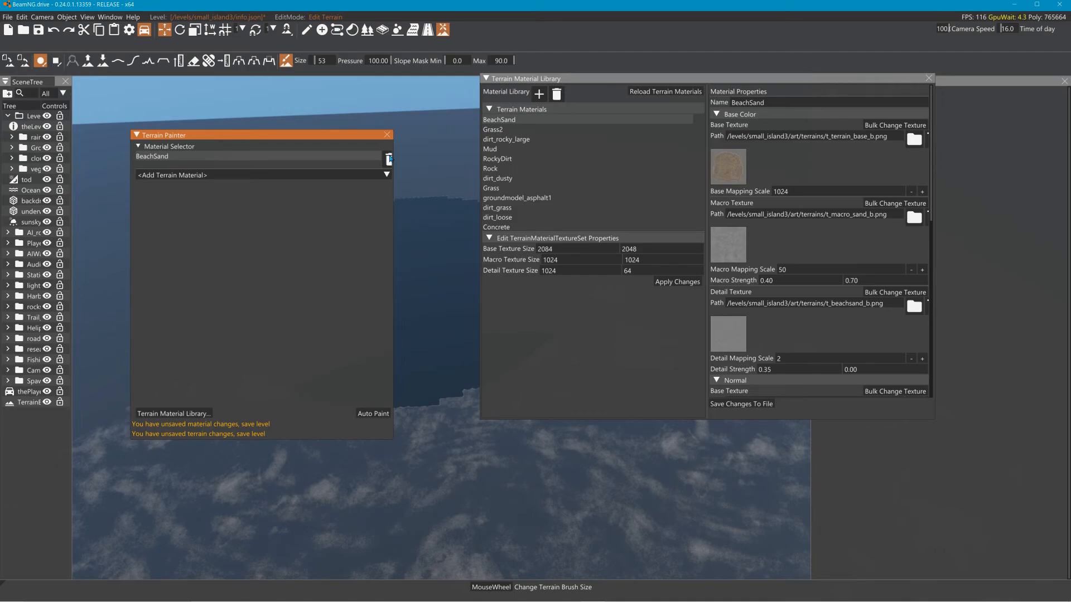
{"action": "mouse_move", "coordinate": [402, 160]}
{"action": "right_mouse_down"}
{"action": "mouse_move", "coordinate": [393, 273]}
{"action": "mouse_move", "coordinate": [392, 106]}
{"action": "mouse_move", "coordinate": [392, 189]}
{"action": "mouse_move", "coordinate": [397, 135]}
{"action": "mouse_move", "coordinate": [404, 167]}
{"action": "right_mouse_up"}
{"action": "key", "text": "w"}
{"action": "right_click_drag", "start_coordinate": [427, 263], "coordinate": [427, 253]}
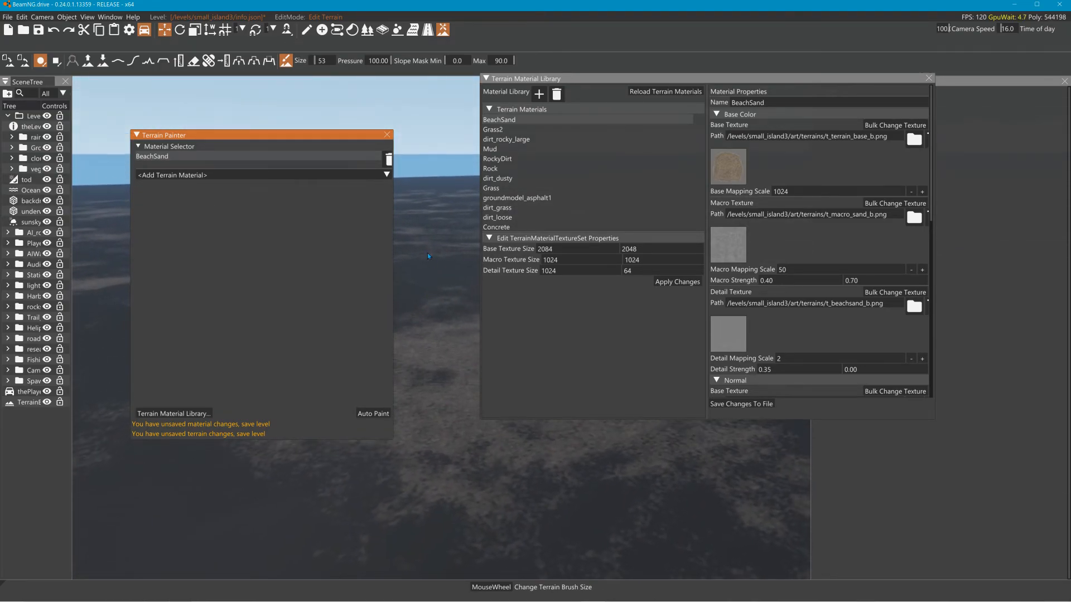
Bulk-change the Grass2 material's base textures to the t_terrain_base set, choosing t_terrain_base_b.png from /levels/small_island3/art/terrains/.
{"action": "left_click", "coordinate": [508, 121]}
{"action": "left_click", "coordinate": [510, 129]}
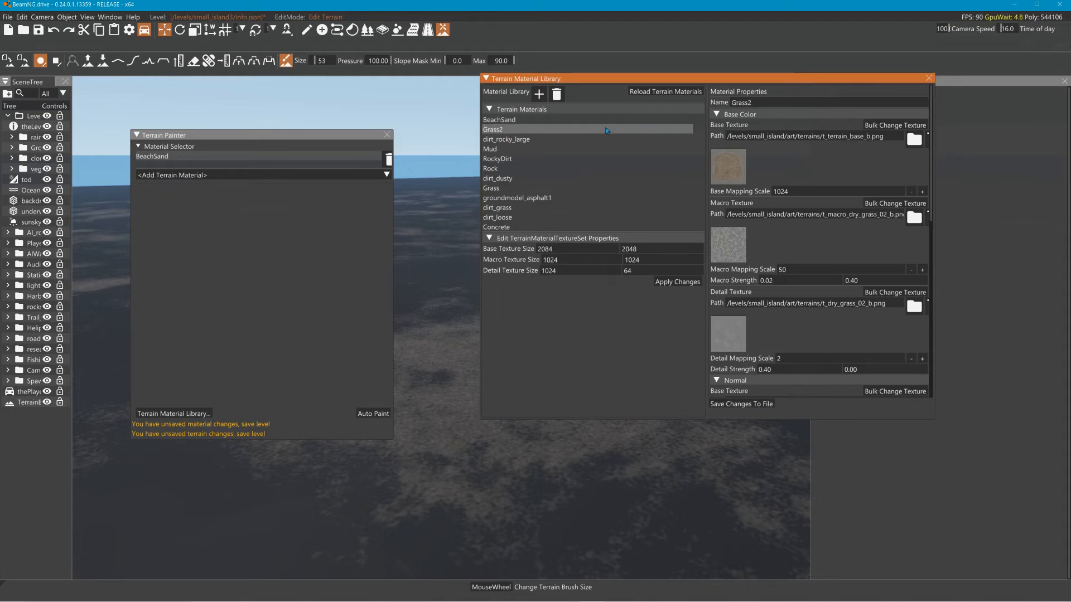
{"action": "left_click", "coordinate": [896, 136]}
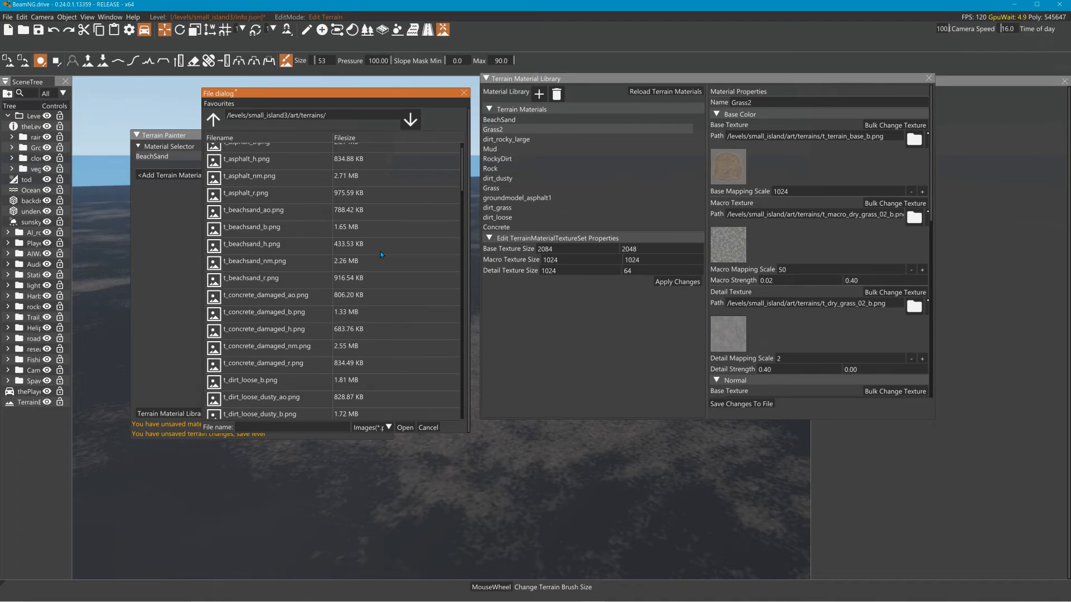
{"action": "scroll", "coordinate": [345, 239], "scroll_direction": "down", "scroll_amount": 10}
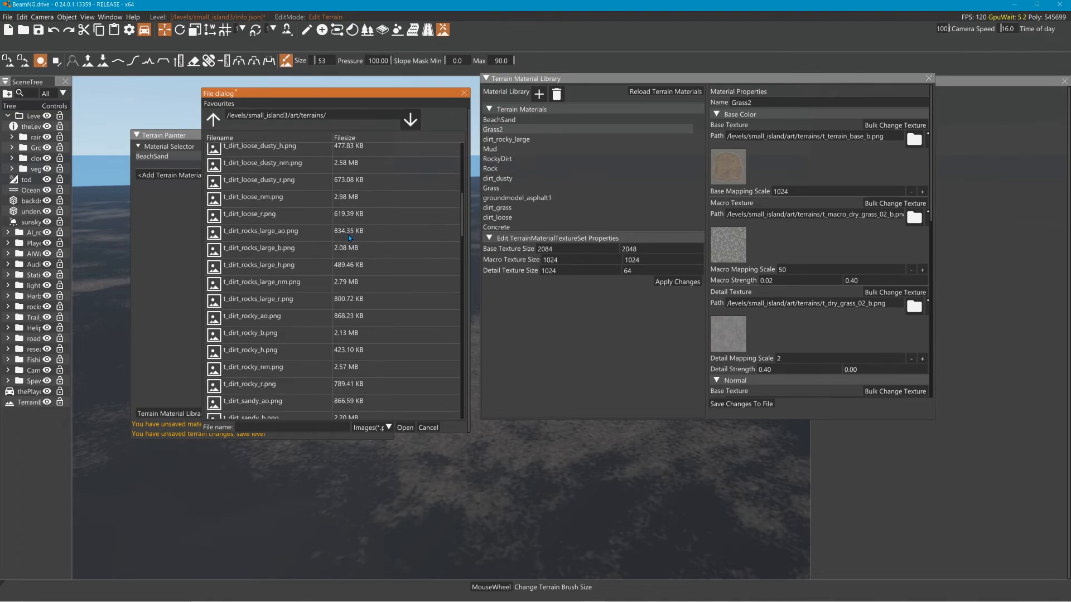
{"action": "scroll", "coordinate": [356, 238], "scroll_direction": "down", "scroll_amount": 5}
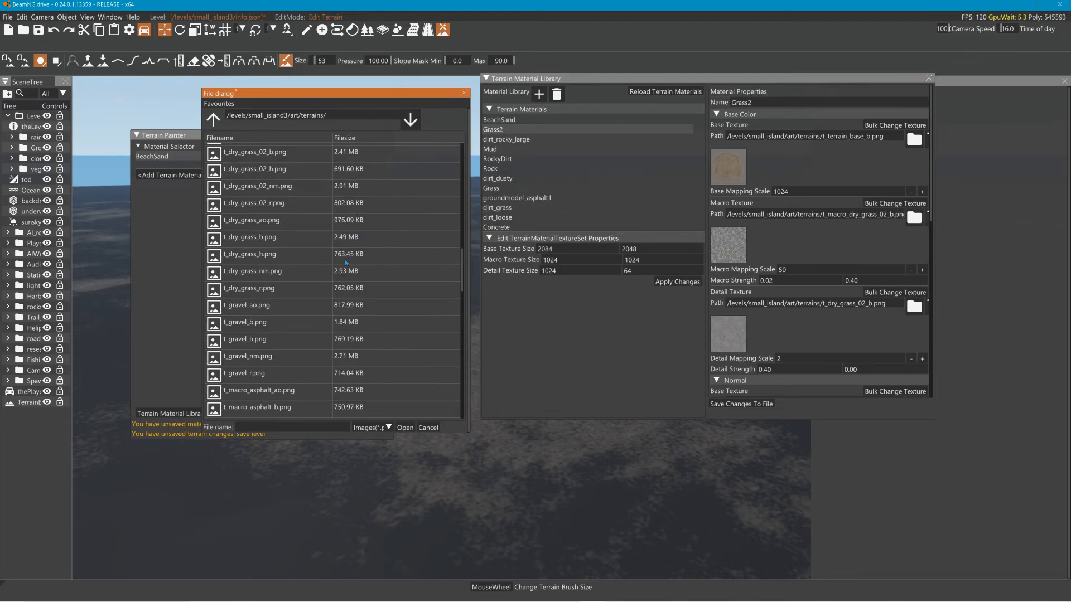
{"action": "scroll", "coordinate": [345, 259], "scroll_direction": "up", "scroll_amount": 8}
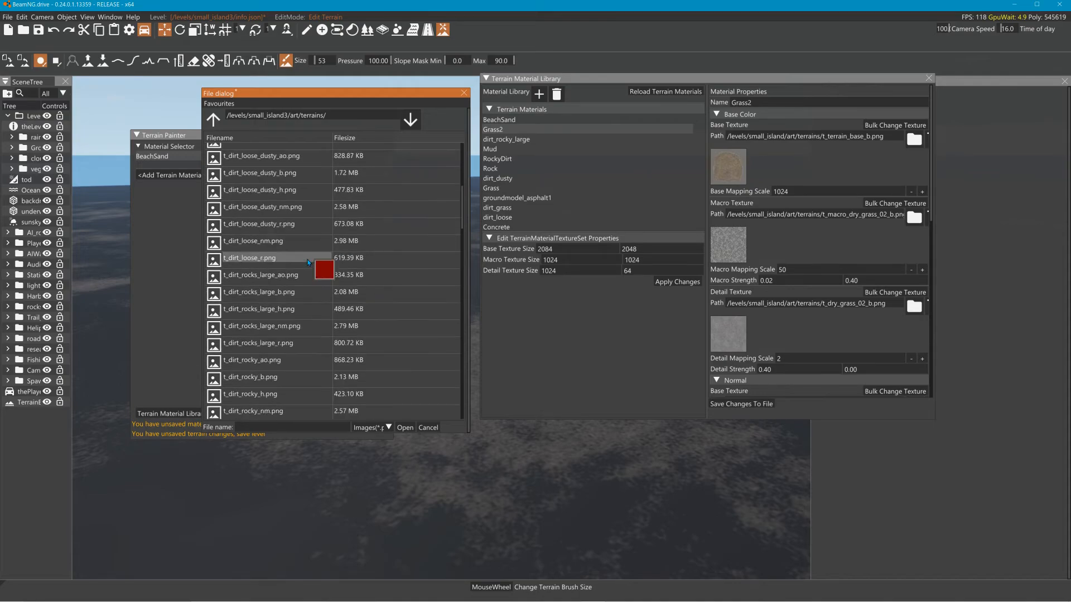
{"action": "scroll", "coordinate": [307, 259], "scroll_direction": "up", "scroll_amount": 5}
{"action": "scroll", "coordinate": [308, 257], "scroll_direction": "down", "scroll_amount": 15}
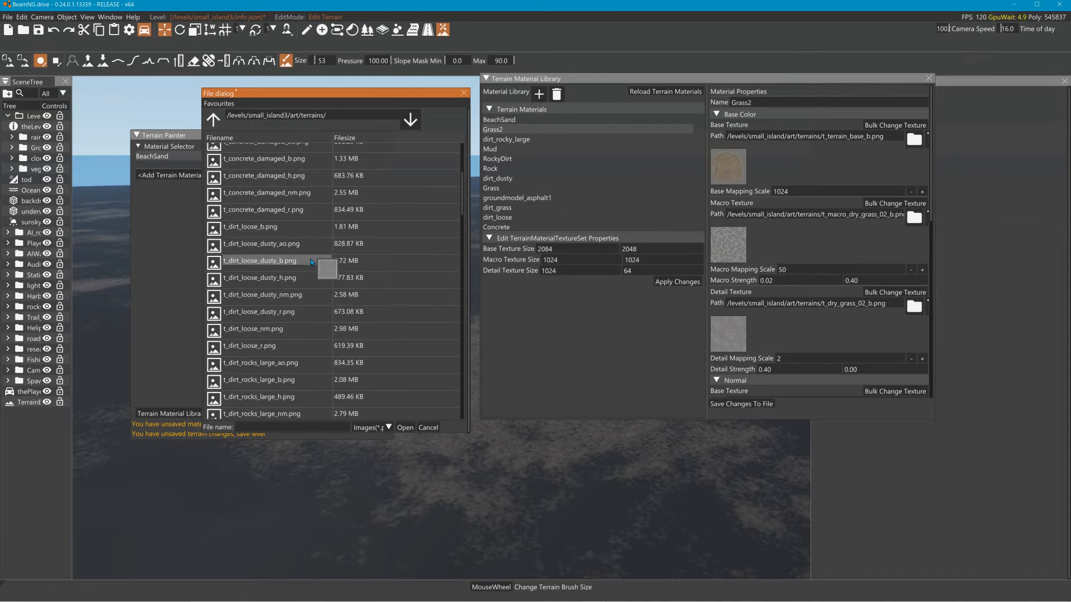
{"action": "scroll", "coordinate": [311, 315], "scroll_direction": "down", "scroll_amount": 8}
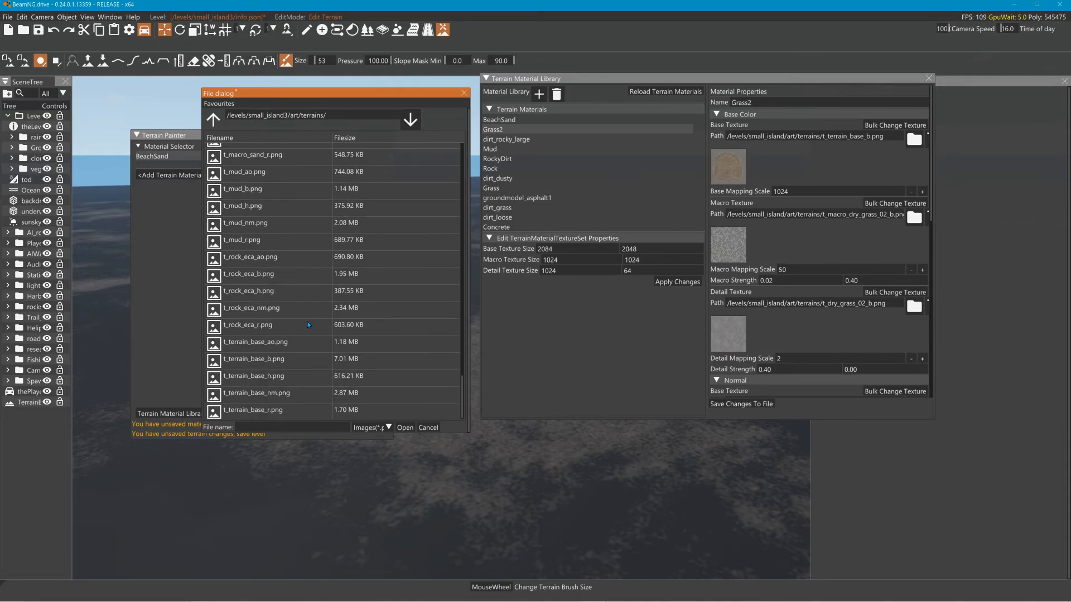
{"action": "left_click", "coordinate": [288, 359]}
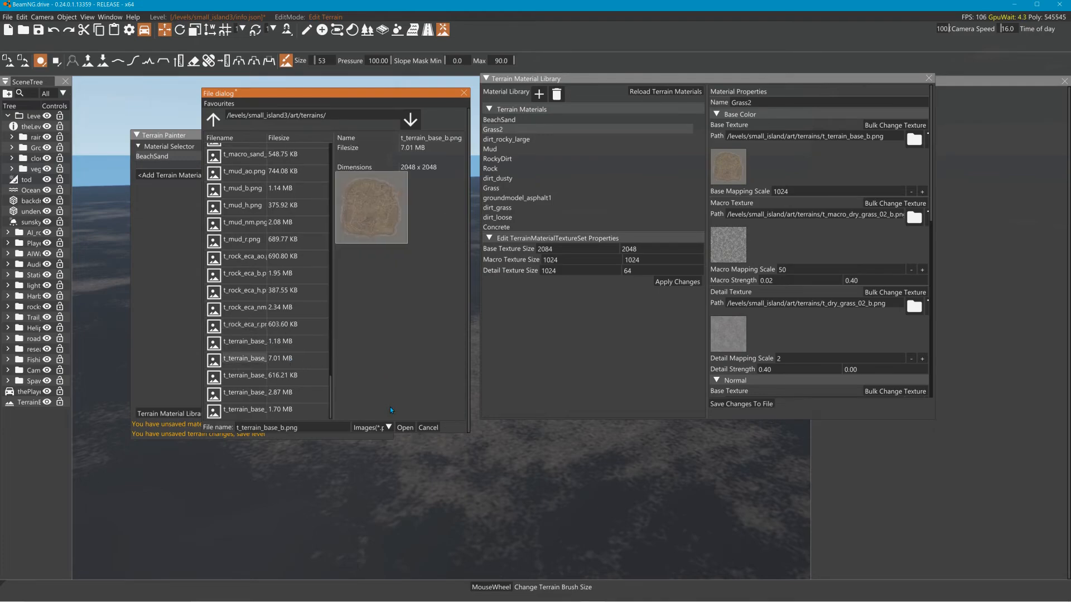
{"action": "left_click", "coordinate": [404, 428]}
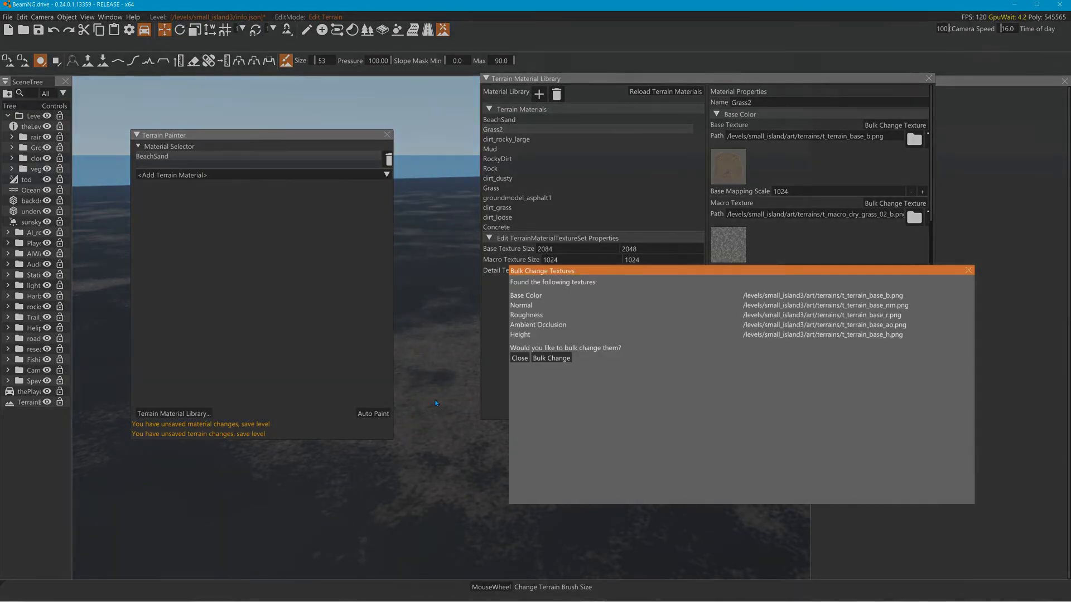
{"action": "left_click", "coordinate": [562, 360]}
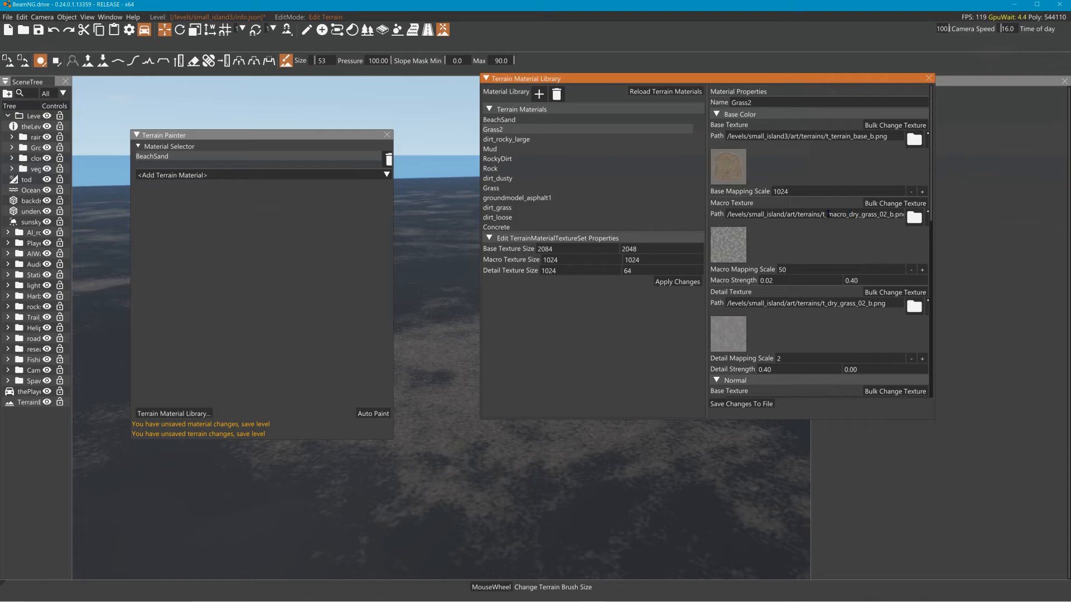
Bulk-change the Grass2 material's macro textures to the t_macro_dry_grass_02 set, choosing t_macro_dry_grass_02_b.png from /levels/small_island3/art/terrains/.
{"action": "left_click", "coordinate": [878, 212]}
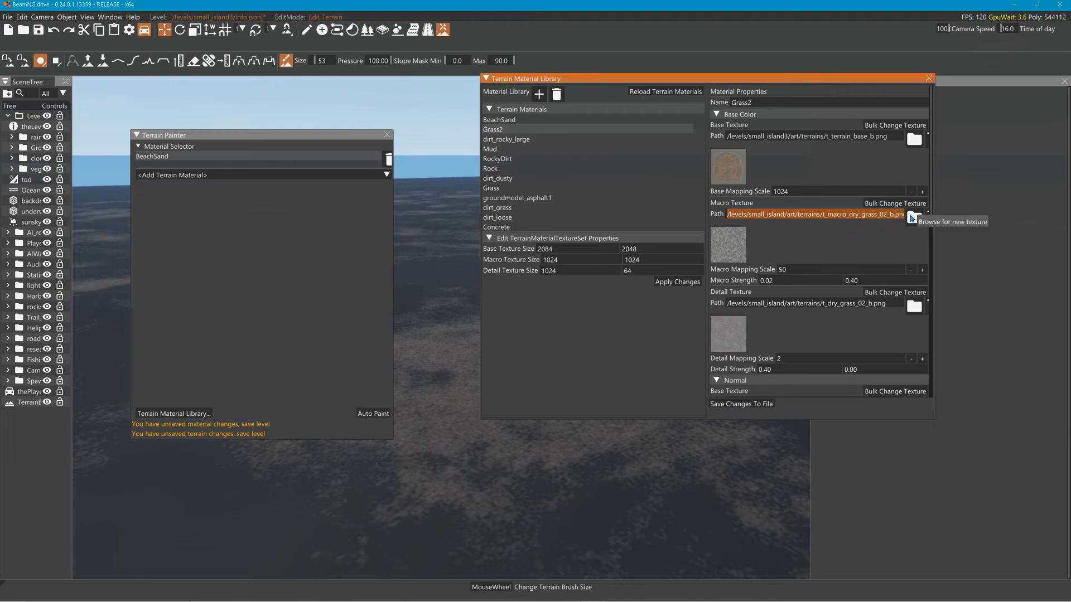
{"action": "left_click", "coordinate": [912, 218]}
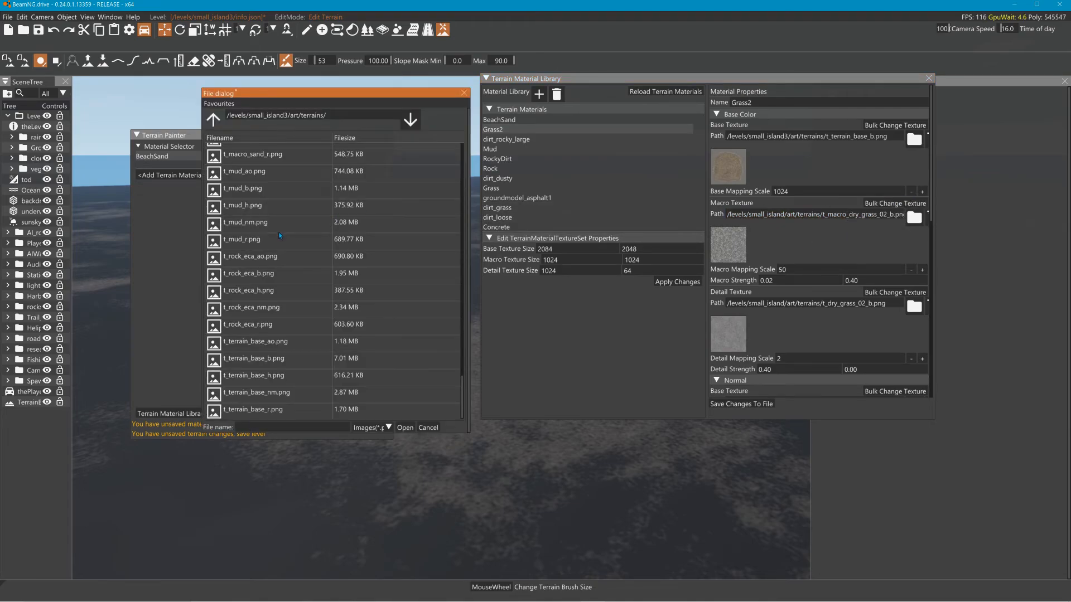
{"action": "scroll", "coordinate": [279, 232], "scroll_direction": "up", "scroll_amount": 3}
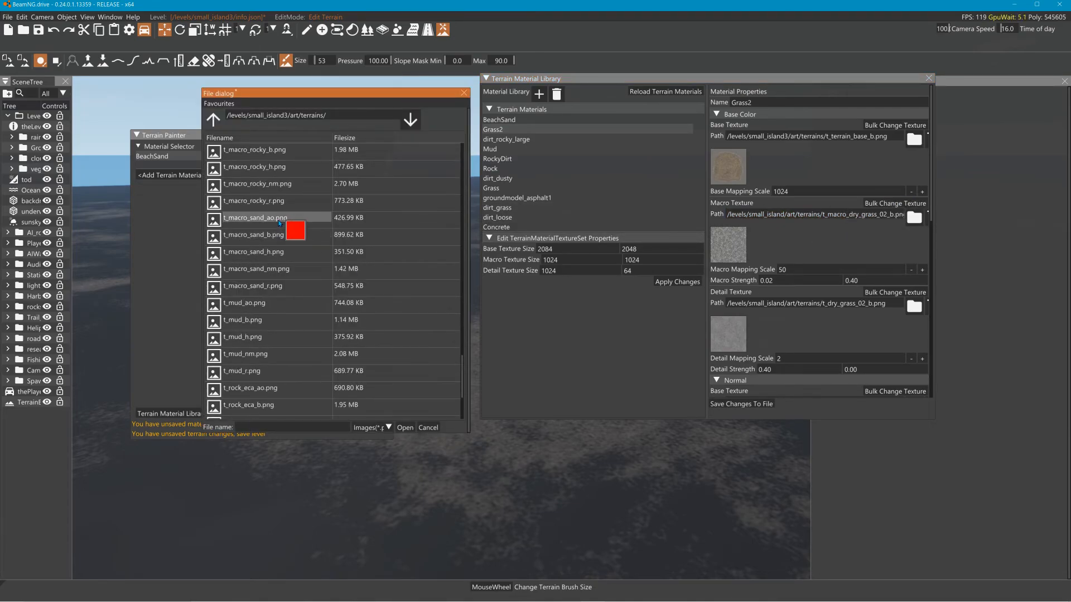
{"action": "scroll", "coordinate": [280, 223], "scroll_direction": "up", "scroll_amount": 5}
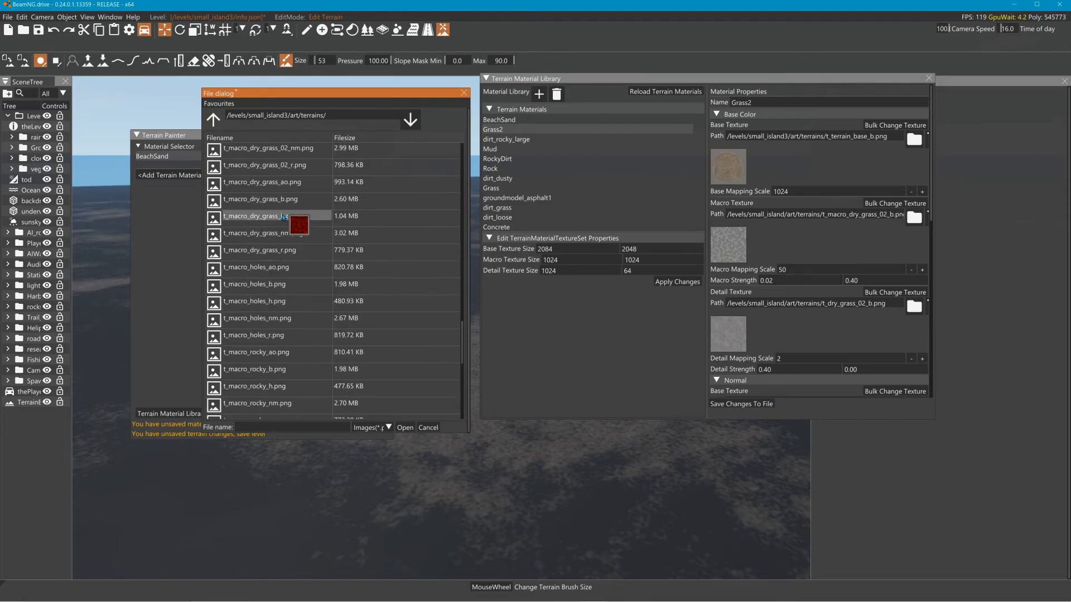
{"action": "scroll", "coordinate": [274, 178], "scroll_direction": "up", "scroll_amount": 1}
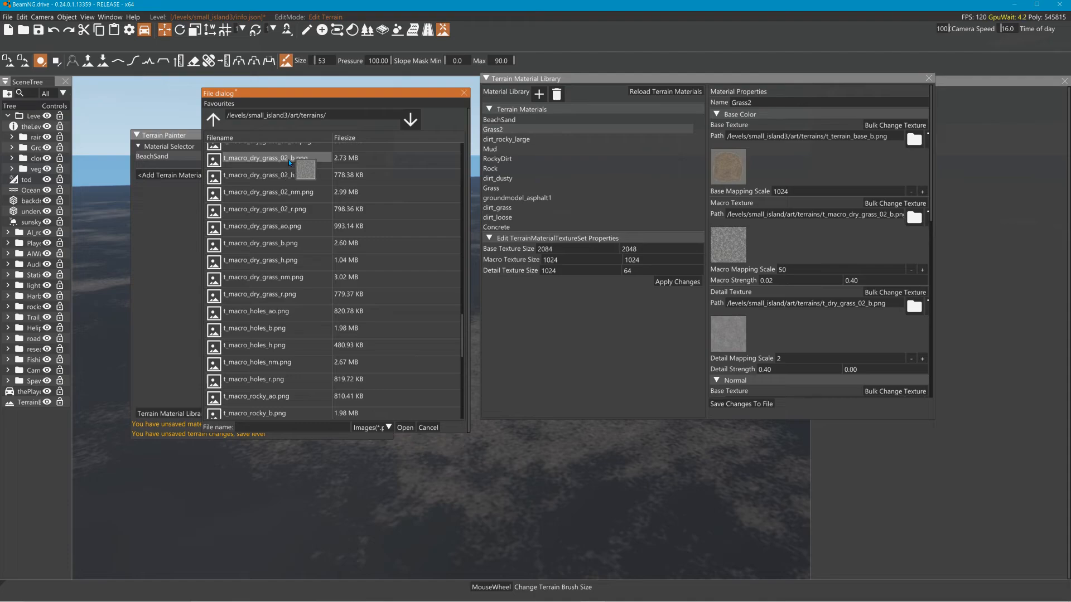
{"action": "left_click", "coordinate": [289, 159]}
{"action": "left_click", "coordinate": [411, 427]}
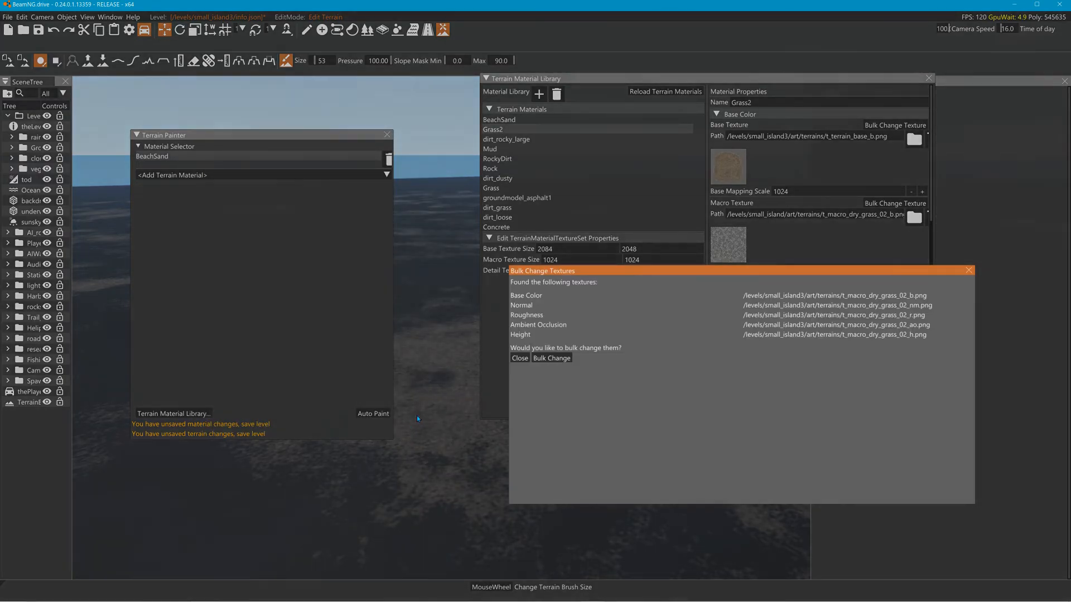
{"action": "left_click", "coordinate": [551, 359]}
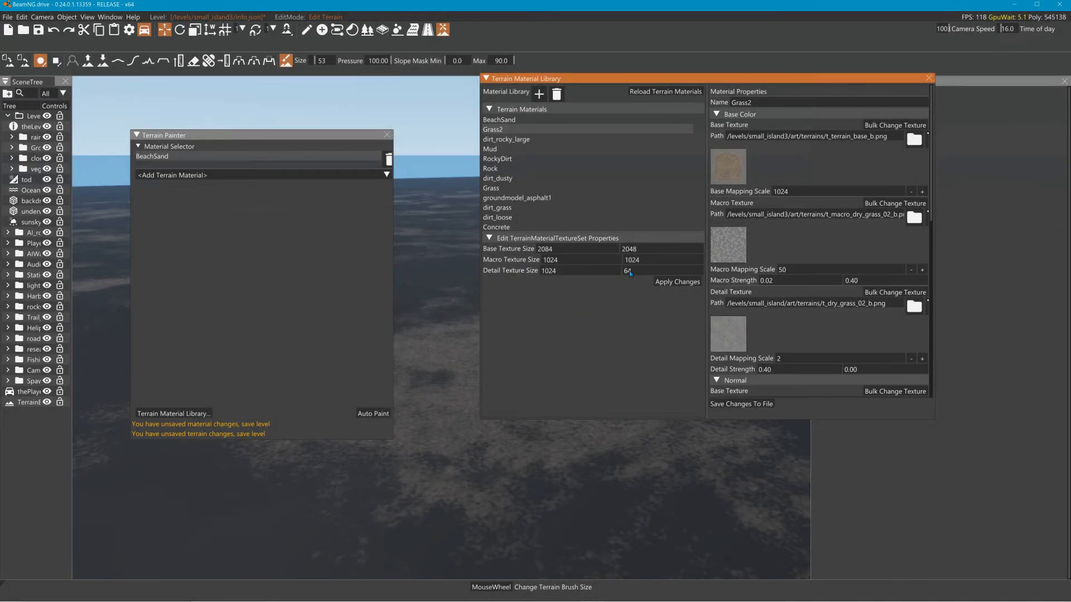
Bulk-change Grass2's detail textures to the small_island3 t_macro_dry_grass_02 set using t_macro_dry_grass_02_b.png, and save the material changes to file.
{"action": "left_click", "coordinate": [914, 306]}
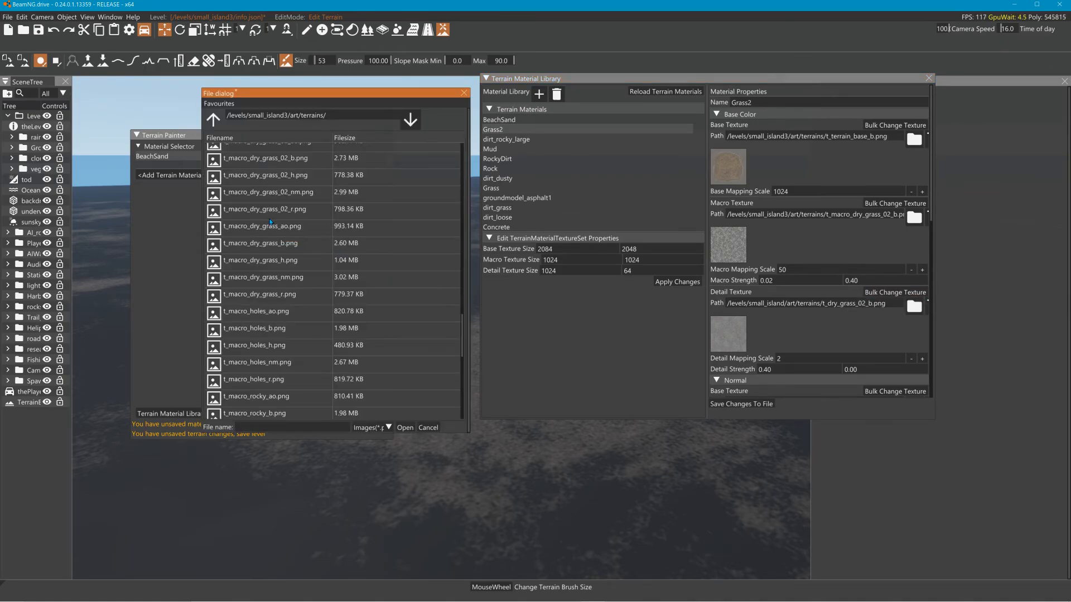
{"action": "scroll", "coordinate": [273, 212], "scroll_direction": "up", "scroll_amount": 3}
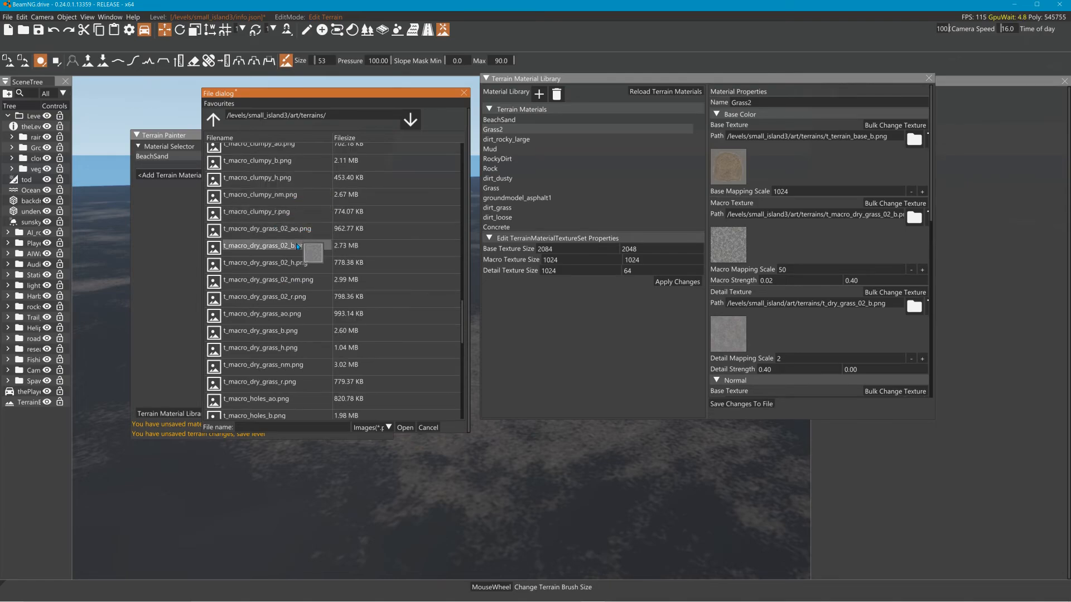
{"action": "left_click", "coordinate": [292, 252]}
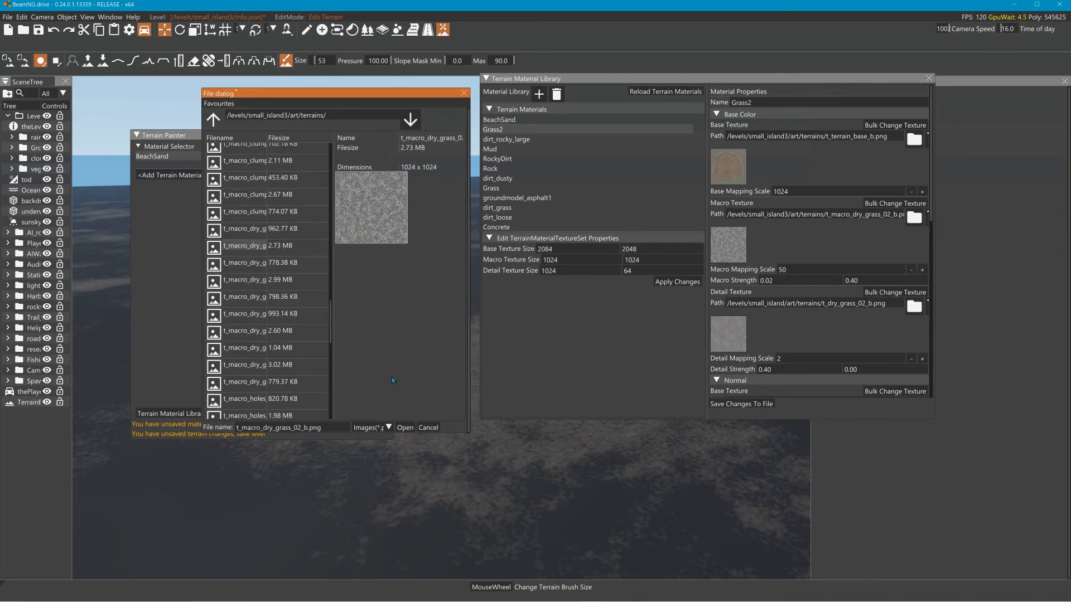
{"action": "left_click", "coordinate": [403, 428]}
{"action": "left_click", "coordinate": [552, 358]}
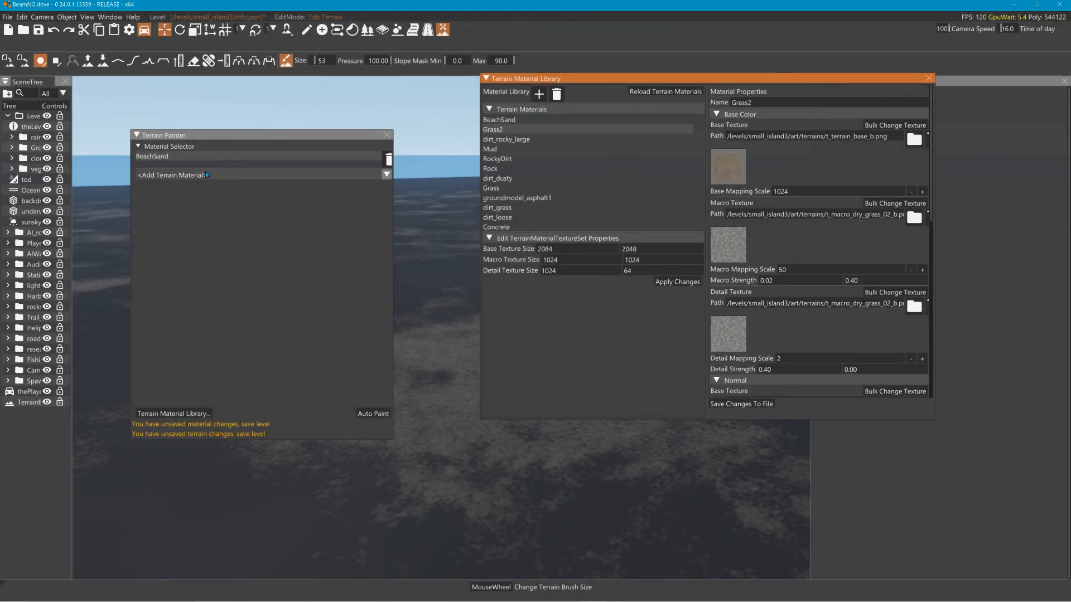
{"action": "left_click", "coordinate": [747, 406]}
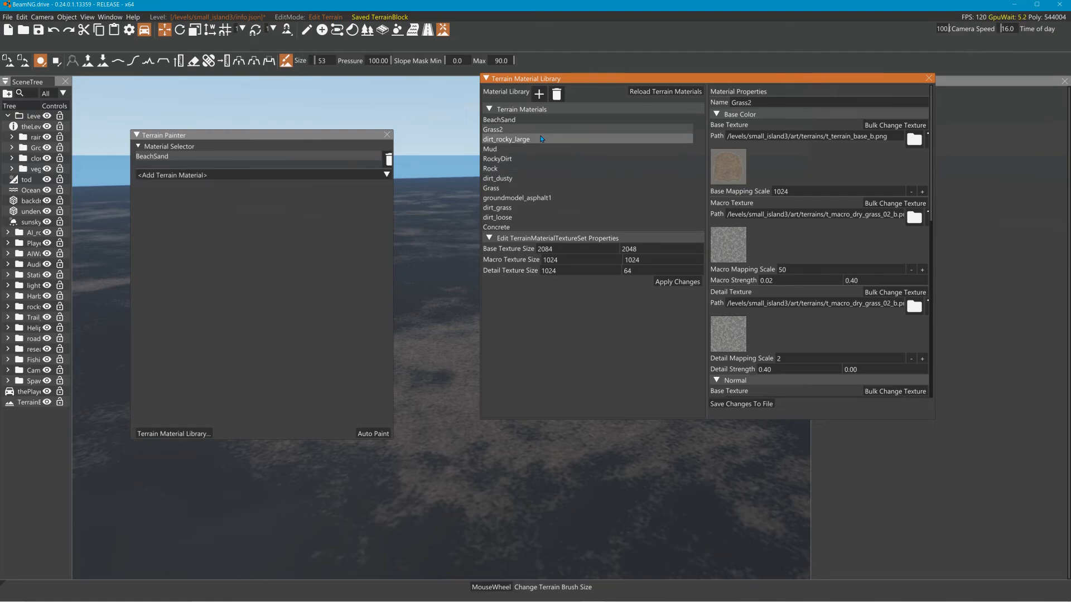
Add Grass2 as a terrain material in the Terrain Painter and paint it onto the terrain in front of the camera.
{"action": "left_click", "coordinate": [531, 122]}
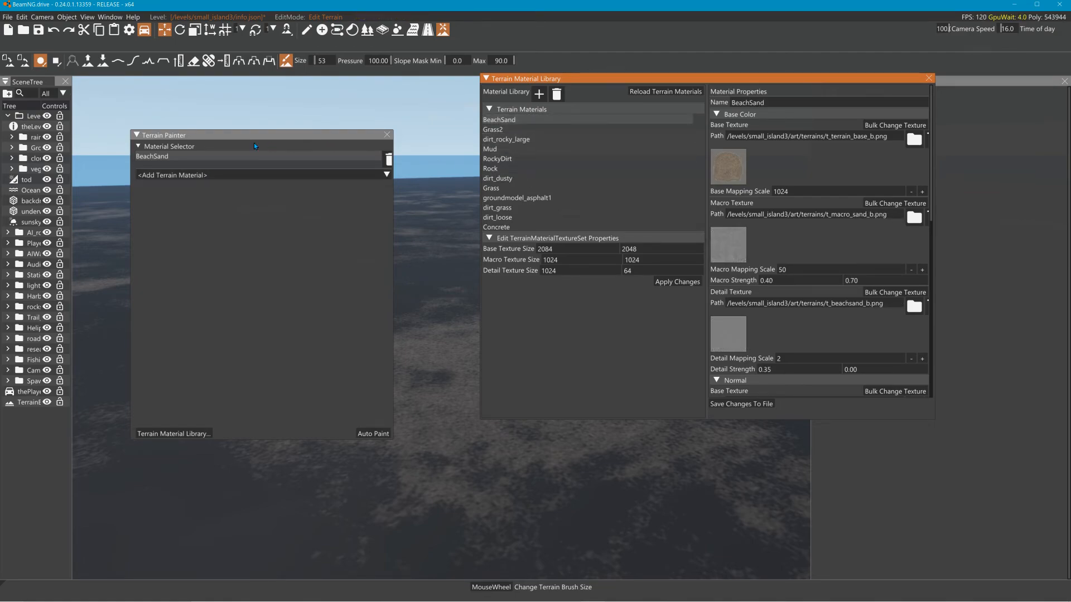
{"action": "left_click", "coordinate": [186, 176]}
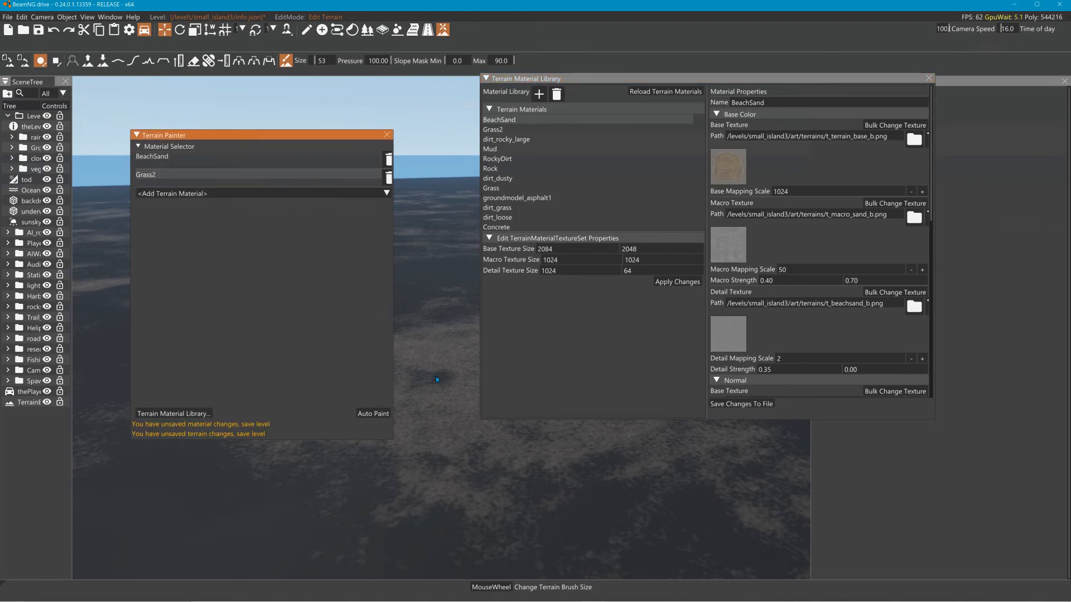
{"action": "left_click_drag", "start_coordinate": [436, 377], "coordinate": [439, 426]}
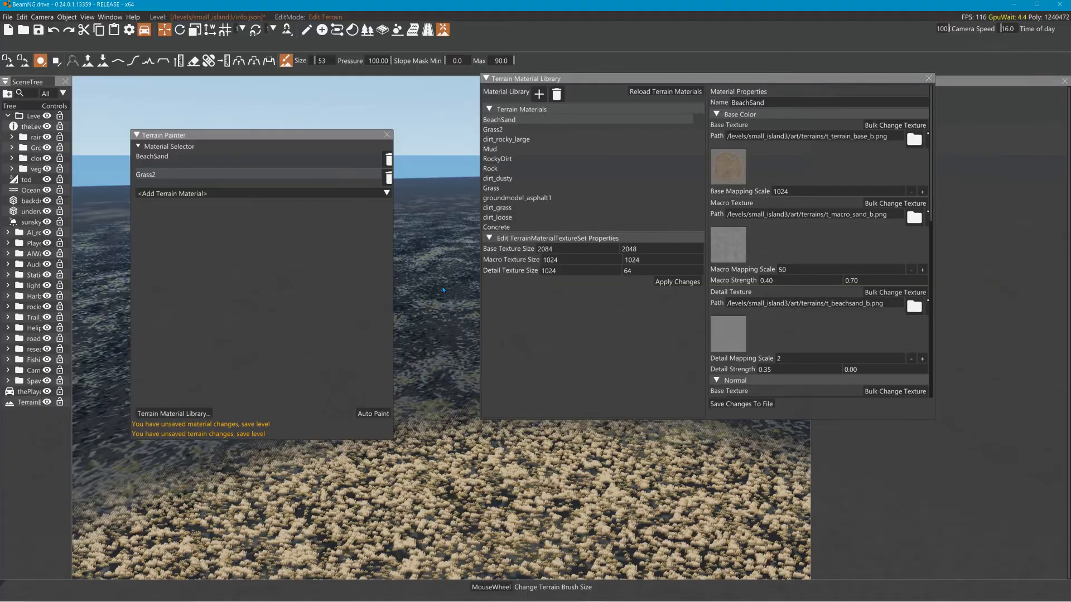
{"action": "mouse_move", "coordinate": [443, 251]}
{"action": "right_mouse_down"}
{"action": "mouse_move", "coordinate": [440, 295]}
{"action": "mouse_move", "coordinate": [452, 267]}
{"action": "mouse_move", "coordinate": [443, 336]}
{"action": "right_mouse_up"}
{"action": "left_click", "coordinate": [442, 342]}
Correct the first base texture size value of the terrain texture set to 2048 and apply the changes.
{"action": "right_click_drag", "start_coordinate": [458, 287], "coordinate": [593, 301]}
{"action": "key", "text": "w"}
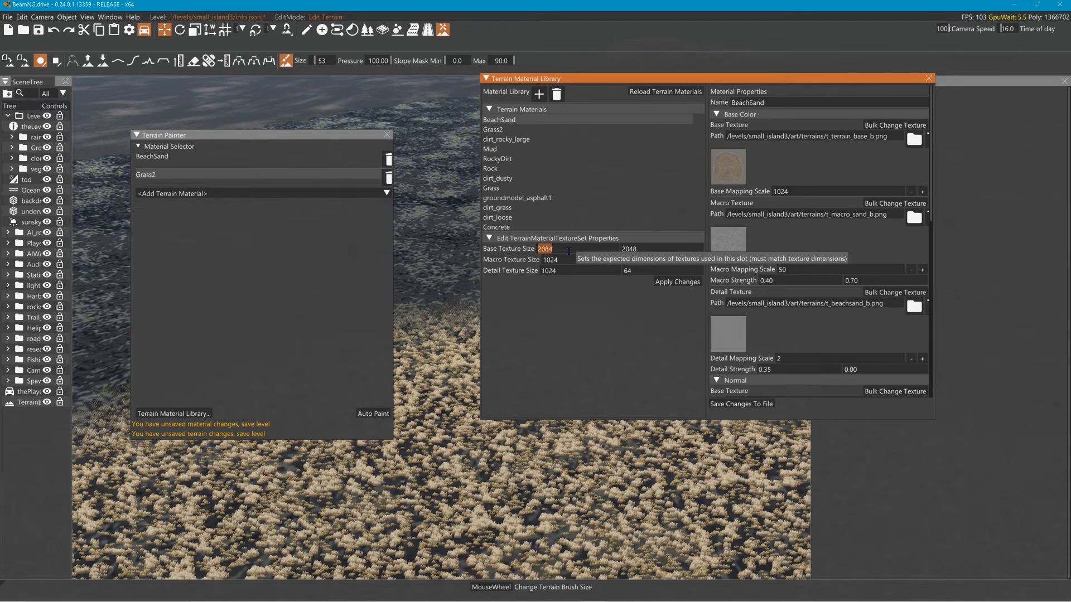
{"action": "type", "text": "2048"}
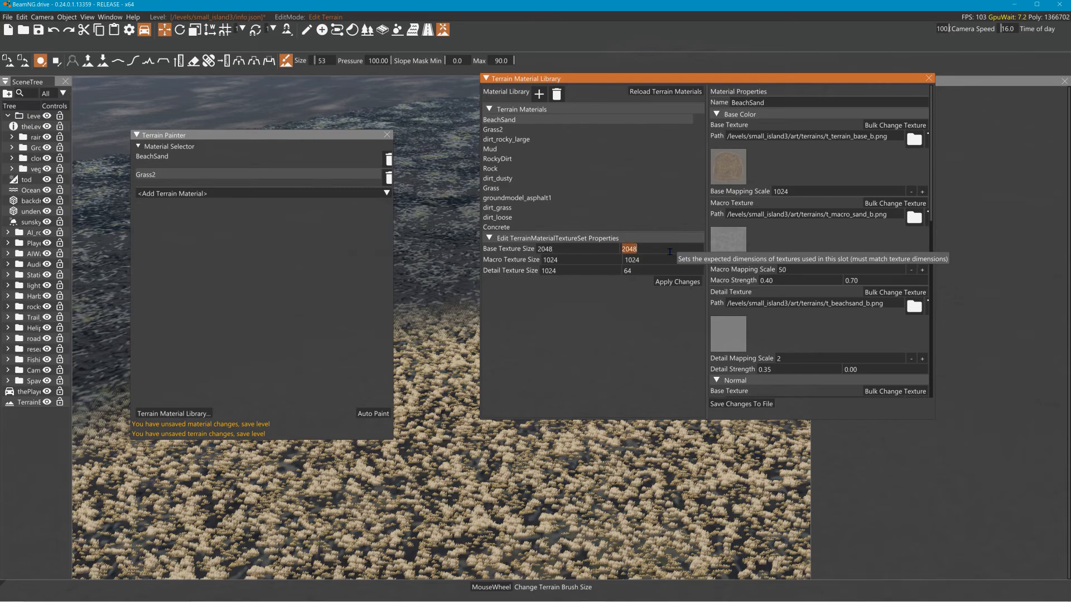
{"action": "left_click", "coordinate": [672, 282]}
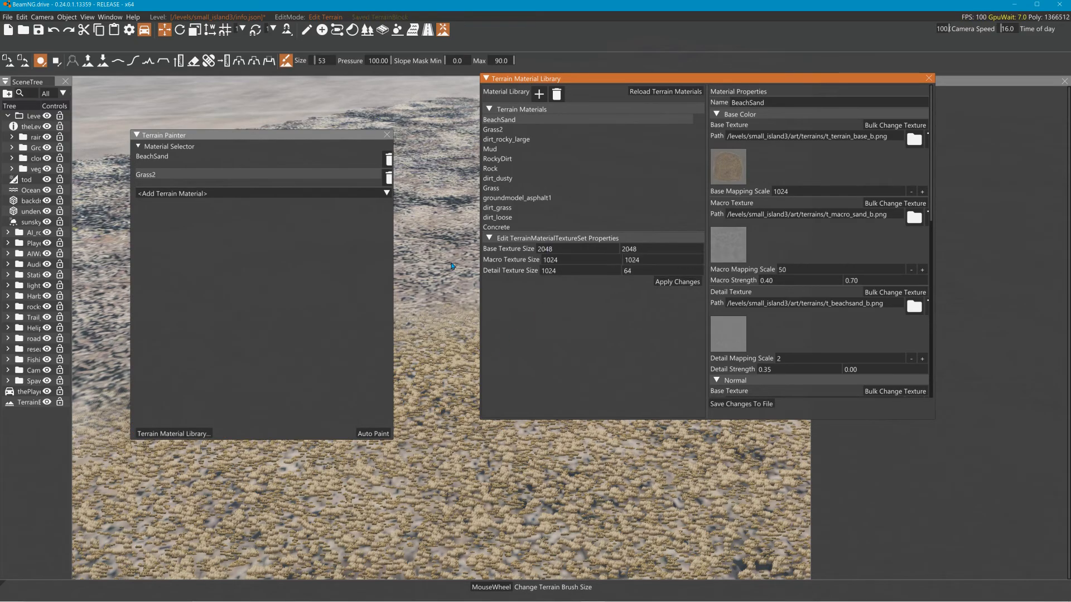
Fly the camera over the painted area to inspect the surface and brush more Grass2 onto the terrain.
{"action": "mouse_move", "coordinate": [436, 346]}
{"action": "right_mouse_down"}
{"action": "mouse_move", "coordinate": [437, 222]}
{"action": "mouse_move", "coordinate": [441, 318]}
{"action": "mouse_move", "coordinate": [446, 275]}
{"action": "mouse_move", "coordinate": [446, 296]}
{"action": "right_mouse_up"}
{"action": "key", "text": "w"}
{"action": "key", "text": "s"}
{"action": "key", "text": "w"}
{"action": "left_click_drag", "start_coordinate": [447, 273], "coordinate": [433, 241]}
{"action": "right_click_drag", "start_coordinate": [469, 325], "coordinate": [469, 279]}
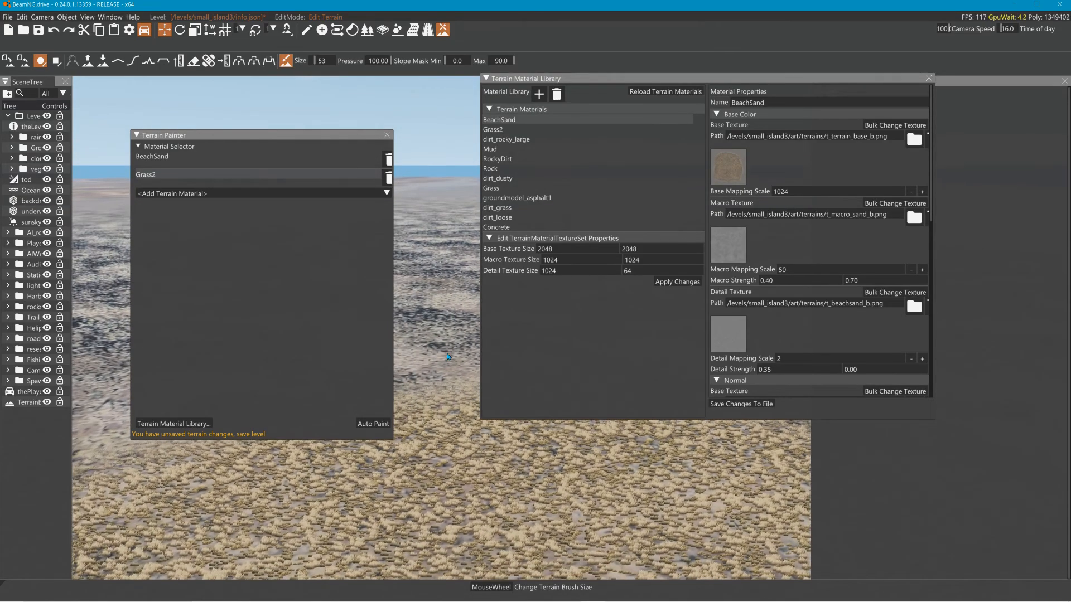
Bulk-change the Concrete material's base textures to the t_terrain_base set, choosing t_terrain_base_b.png from /levels/small_island3/art/terrains/.
{"action": "left_click", "coordinate": [237, 193]}
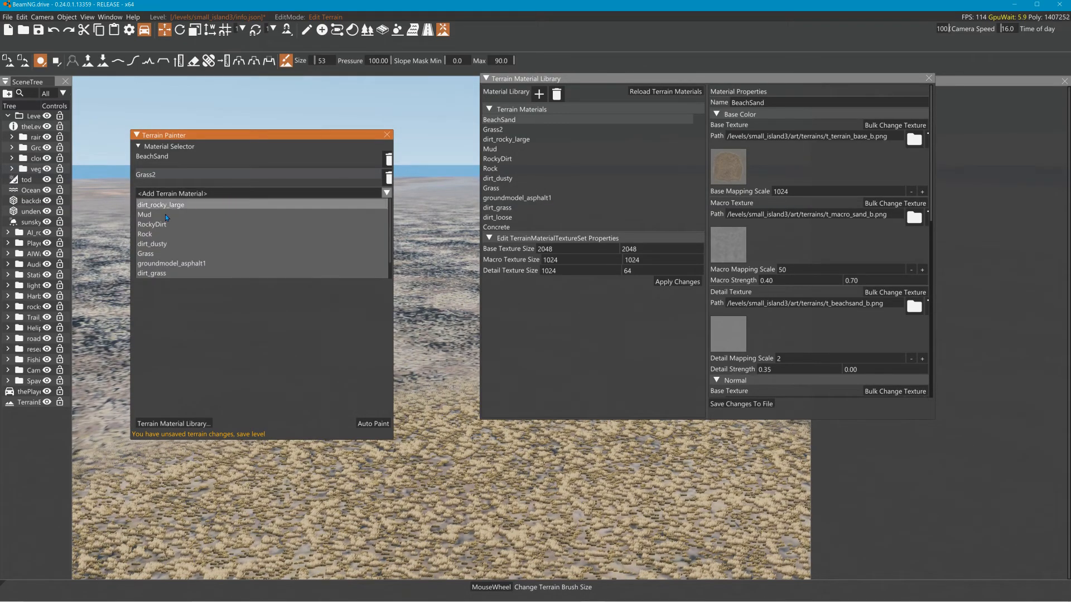
{"action": "scroll", "coordinate": [177, 274], "scroll_direction": "down", "scroll_amount": 1}
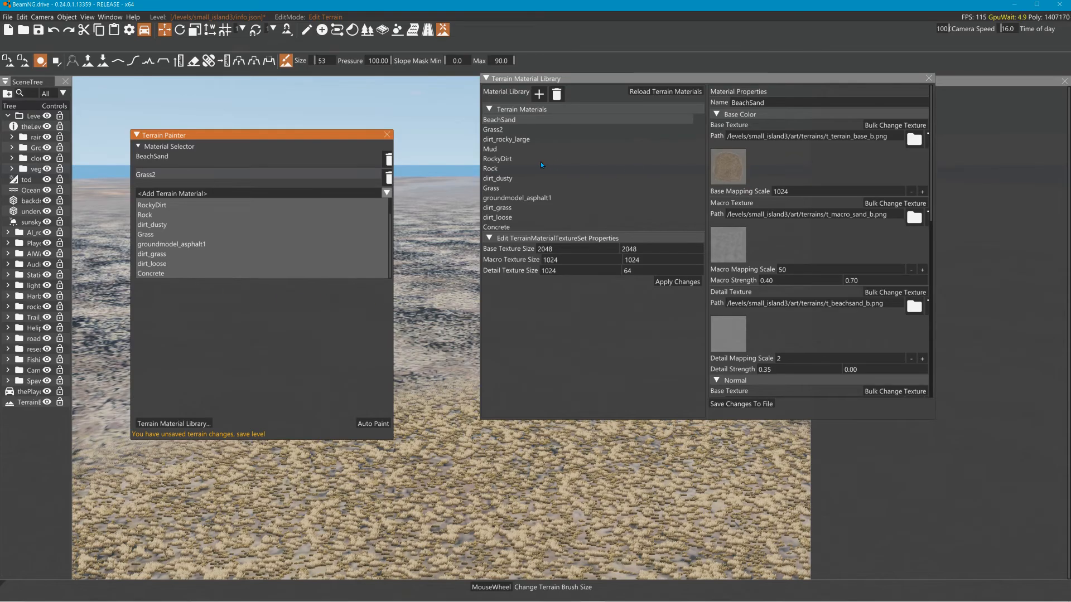
{"action": "left_click", "coordinate": [507, 228]}
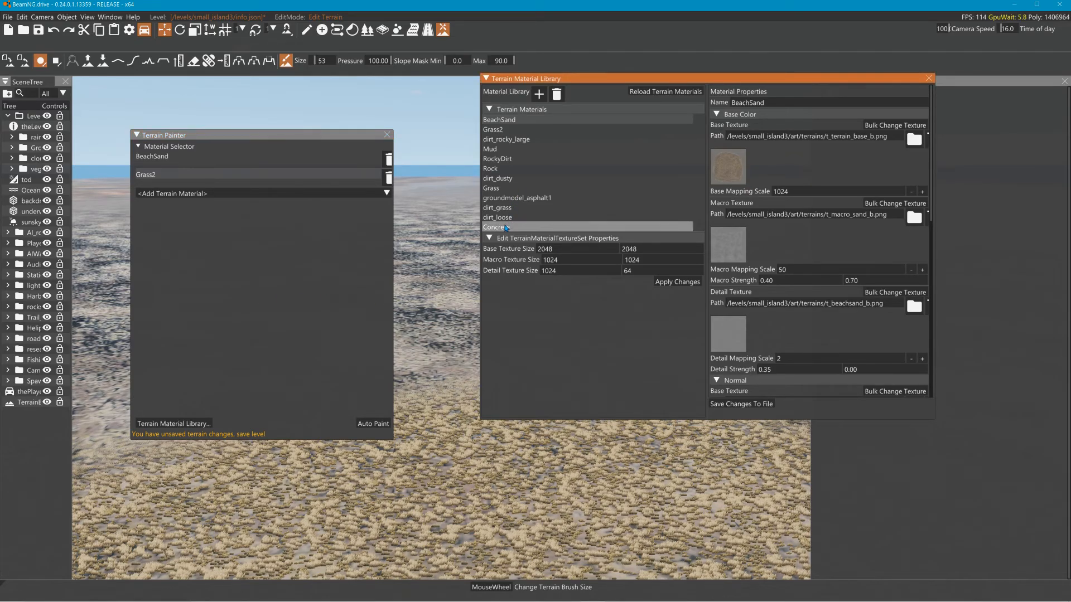
{"action": "left_click", "coordinate": [507, 229]}
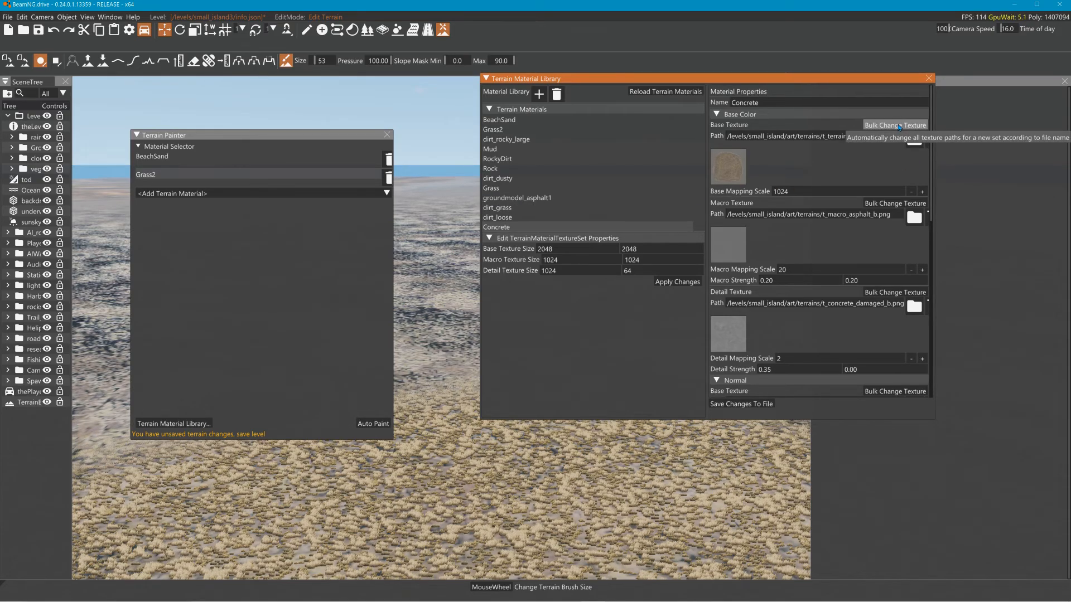
{"action": "left_click", "coordinate": [899, 127]}
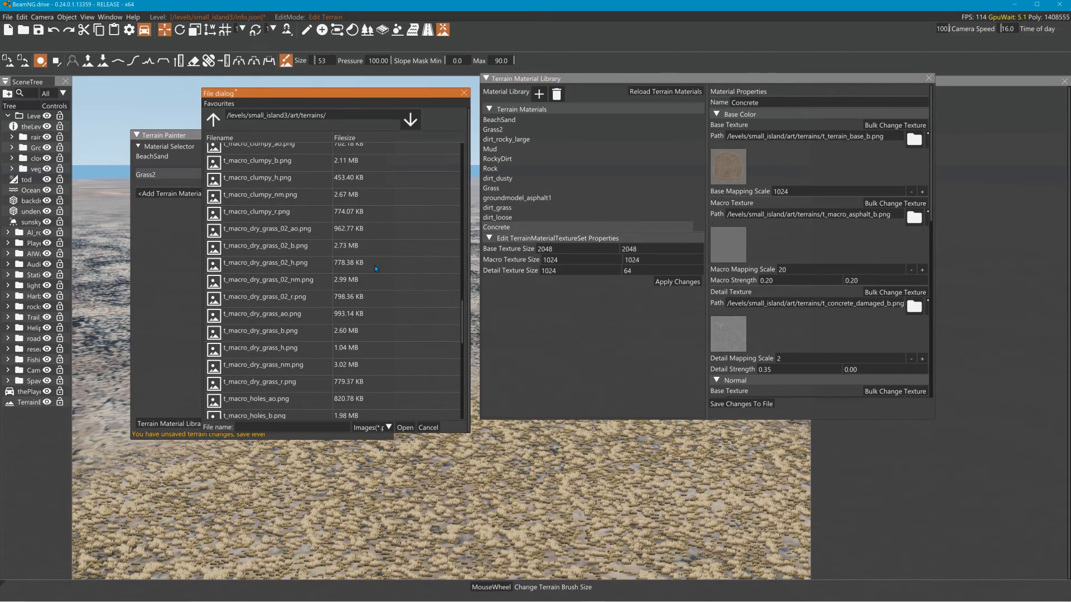
{"action": "scroll", "coordinate": [343, 287], "scroll_direction": "down", "scroll_amount": 10}
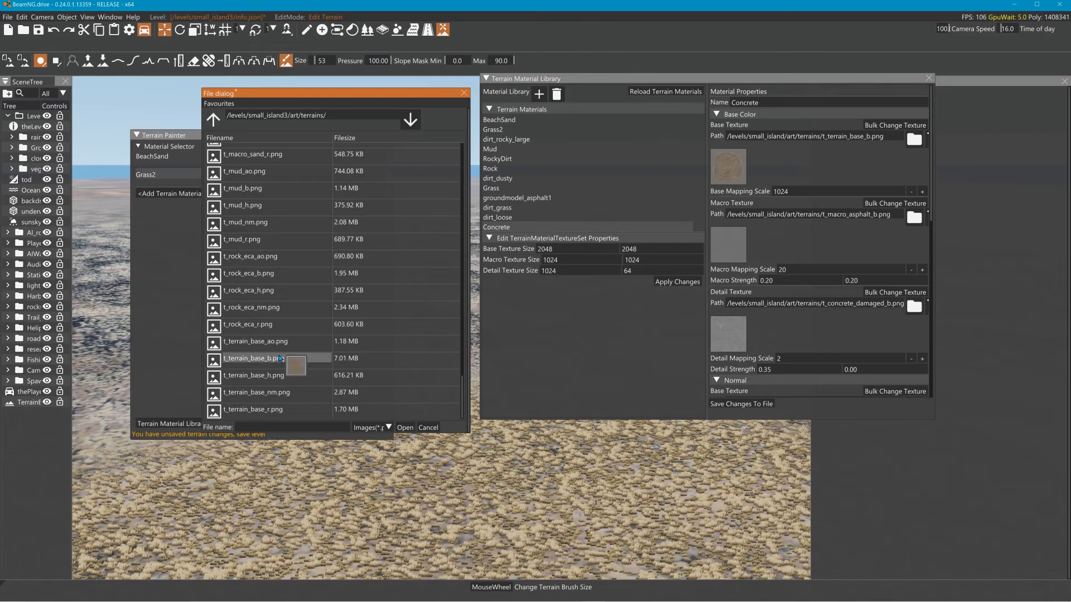
{"action": "left_click", "coordinate": [281, 358]}
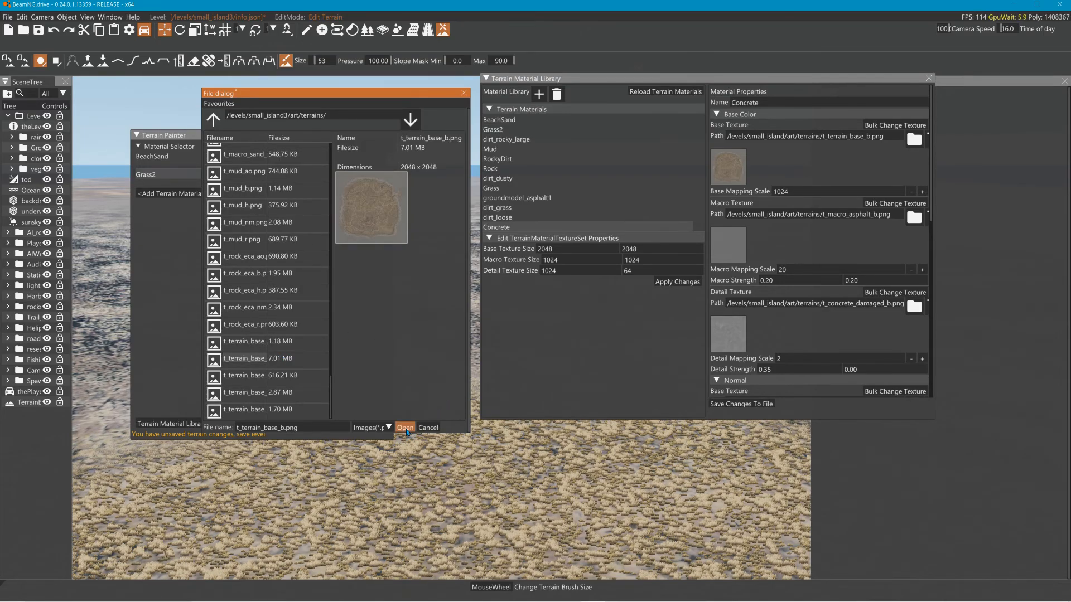
{"action": "left_click", "coordinate": [404, 427]}
{"action": "left_click", "coordinate": [551, 361]}
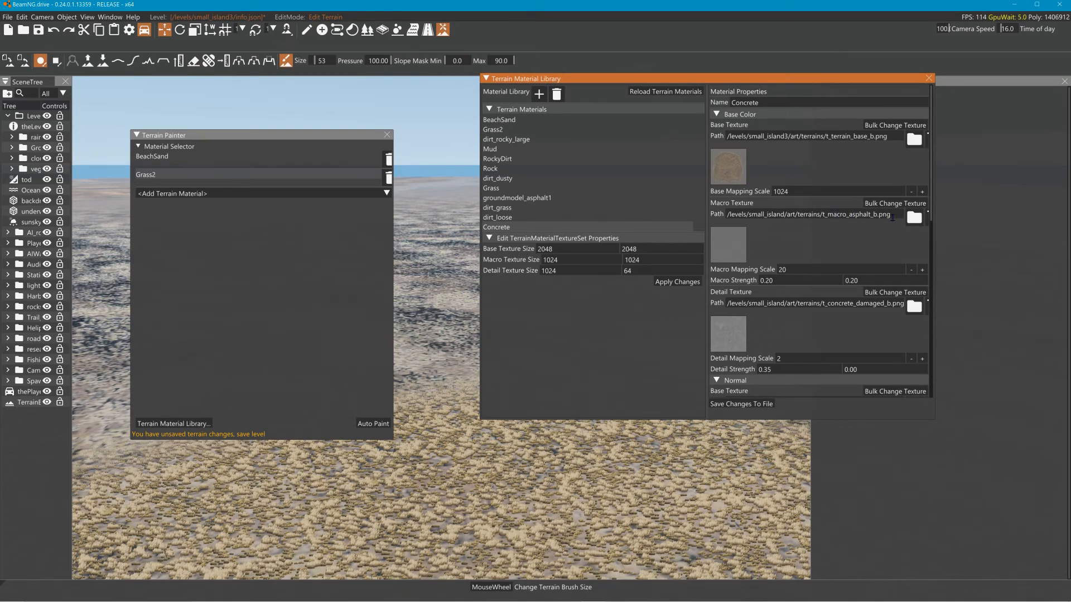
Bulk-change the Concrete material's macro textures to the t_macro_asphalt set, choosing t_macro_asphalt_b.png from /levels/small_island3/art/terrains/.
{"action": "left_click", "coordinate": [914, 217]}
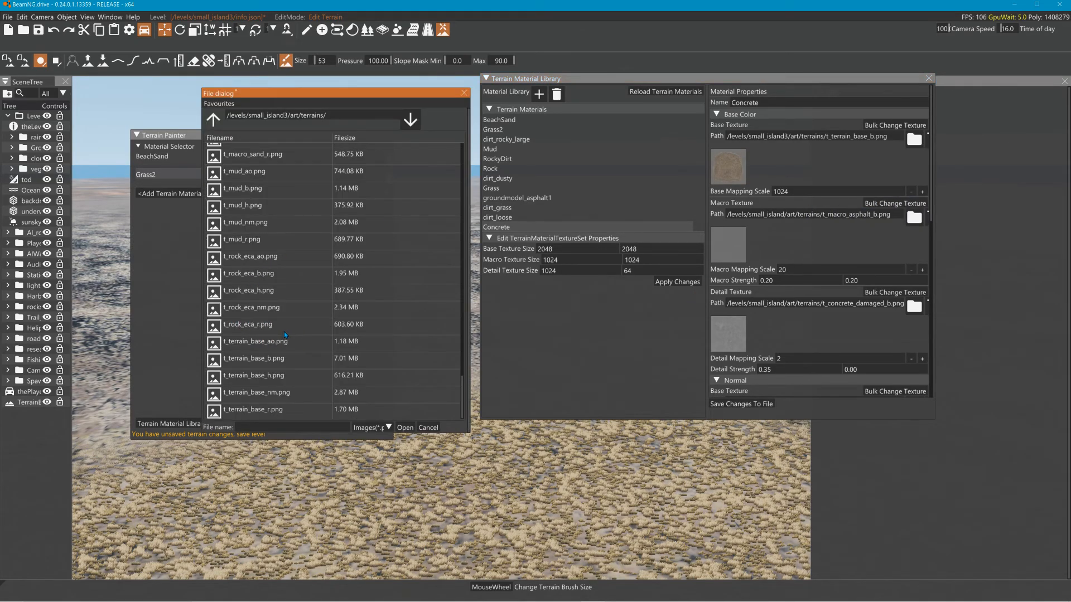
{"action": "scroll", "coordinate": [285, 335], "scroll_direction": "up", "scroll_amount": 10}
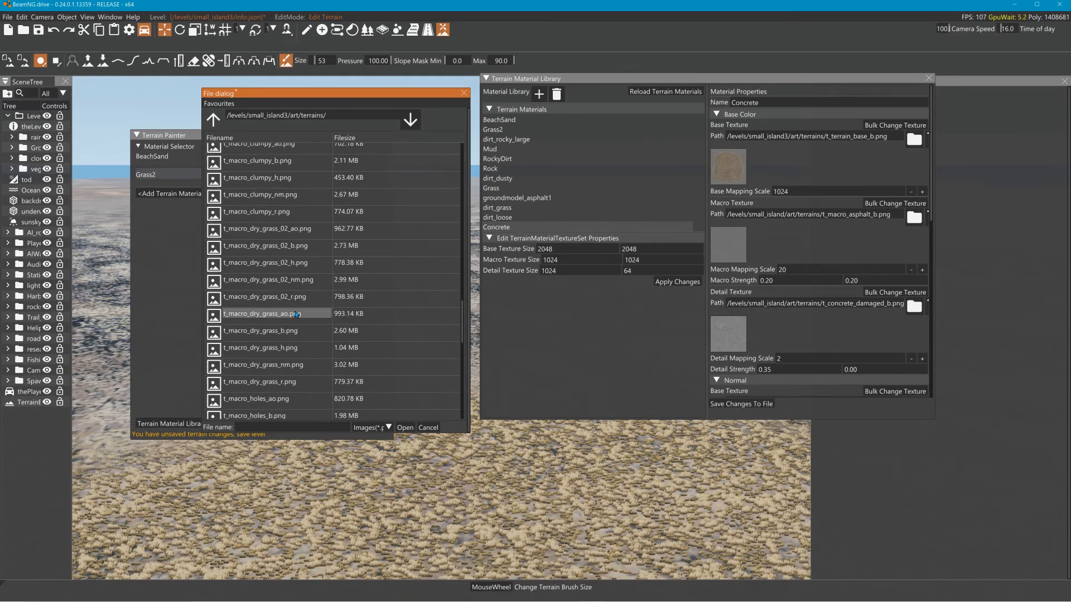
{"action": "scroll", "coordinate": [296, 314], "scroll_direction": "down", "scroll_amount": 4}
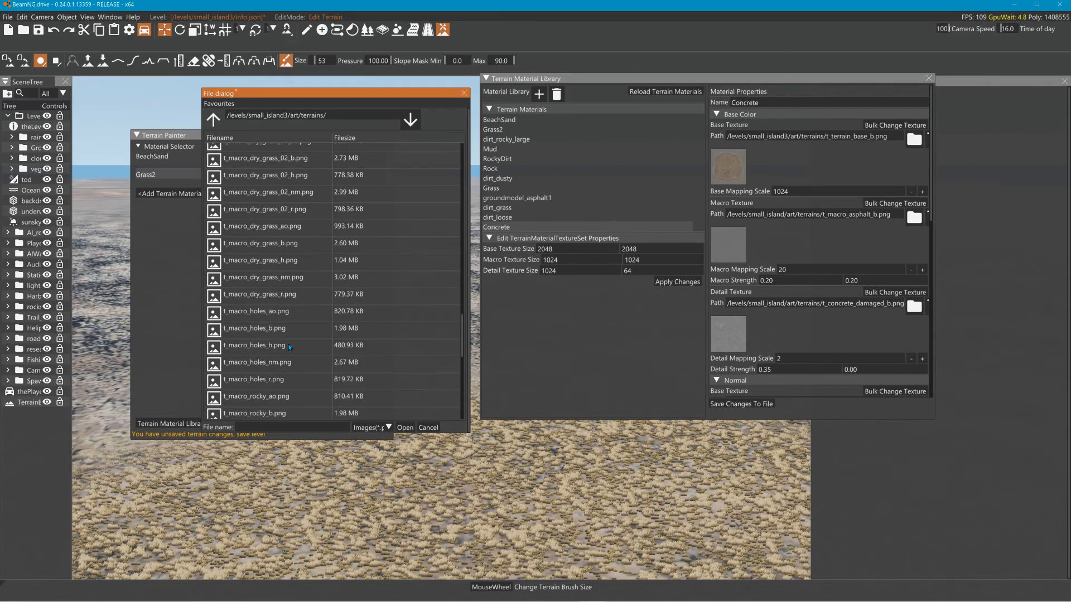
{"action": "scroll", "coordinate": [289, 347], "scroll_direction": "up", "scroll_amount": 5}
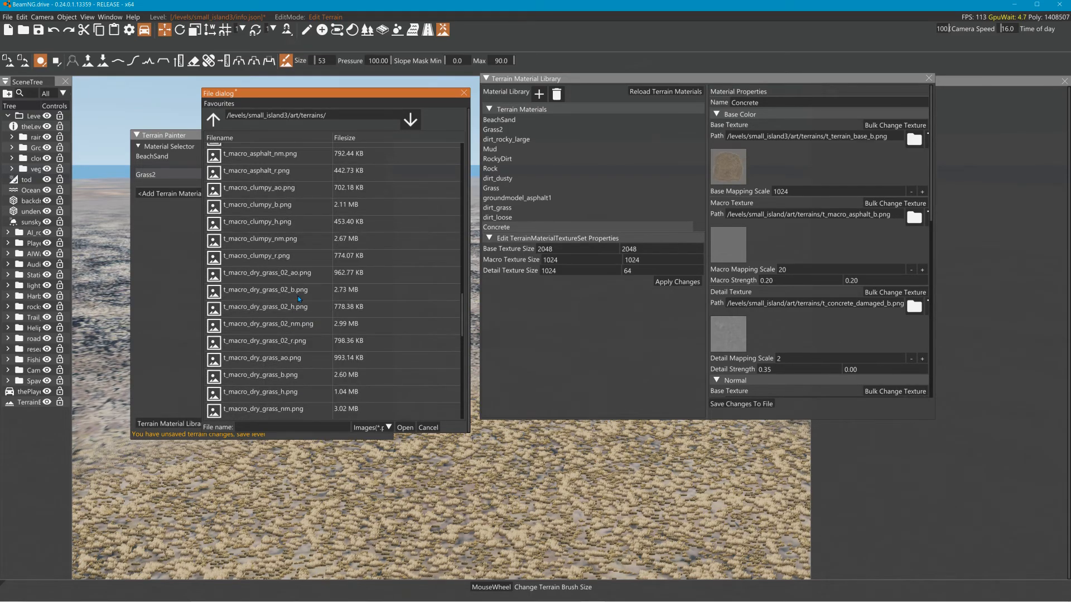
{"action": "scroll", "coordinate": [300, 299], "scroll_direction": "up", "scroll_amount": 2}
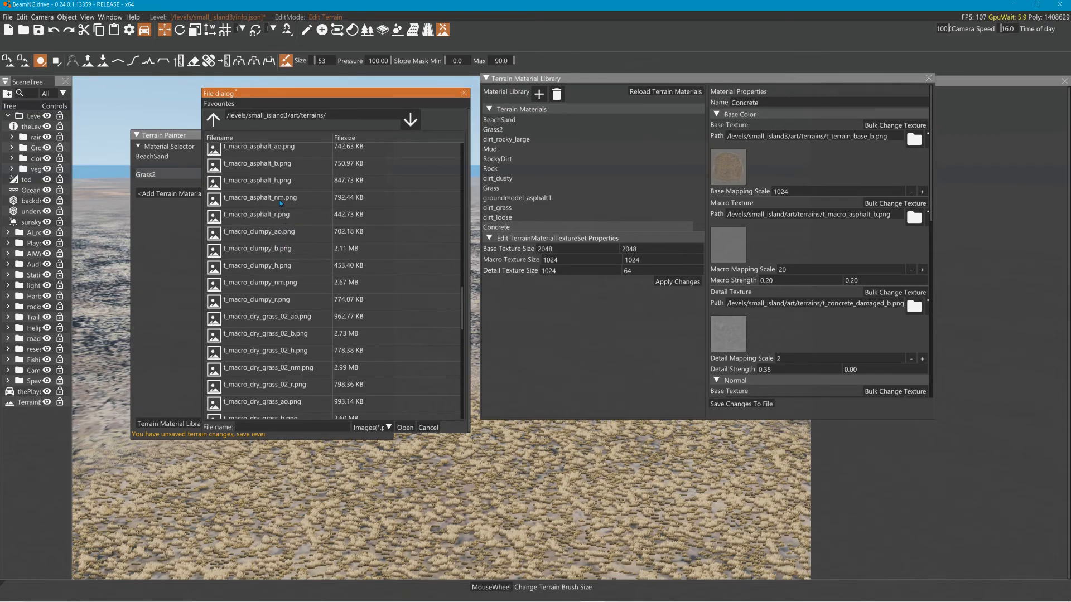
{"action": "left_click", "coordinate": [262, 164]}
{"action": "left_click", "coordinate": [405, 428]}
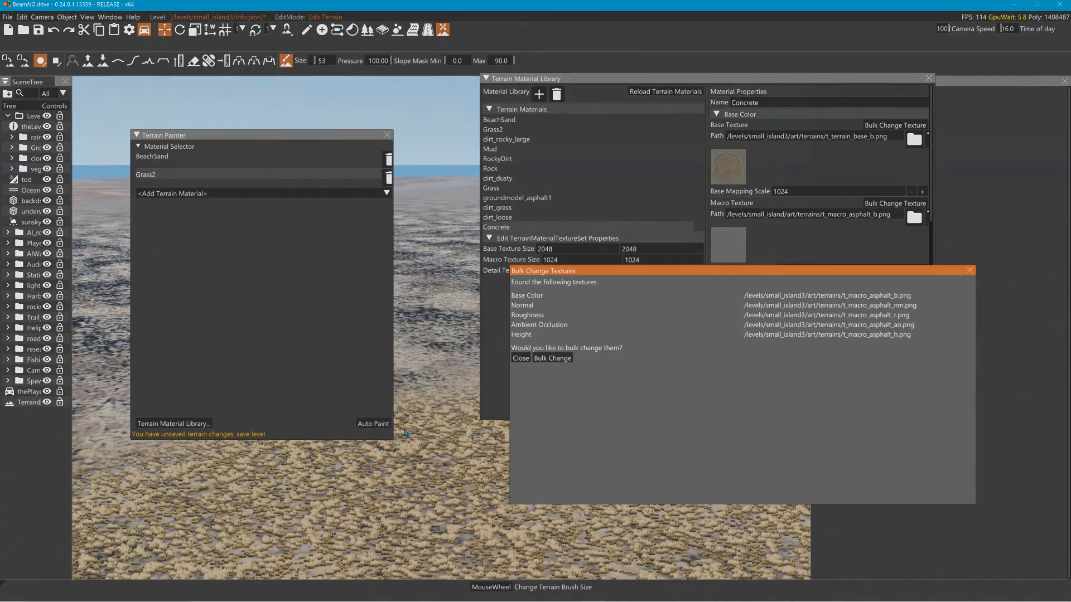
{"action": "left_click", "coordinate": [552, 359]}
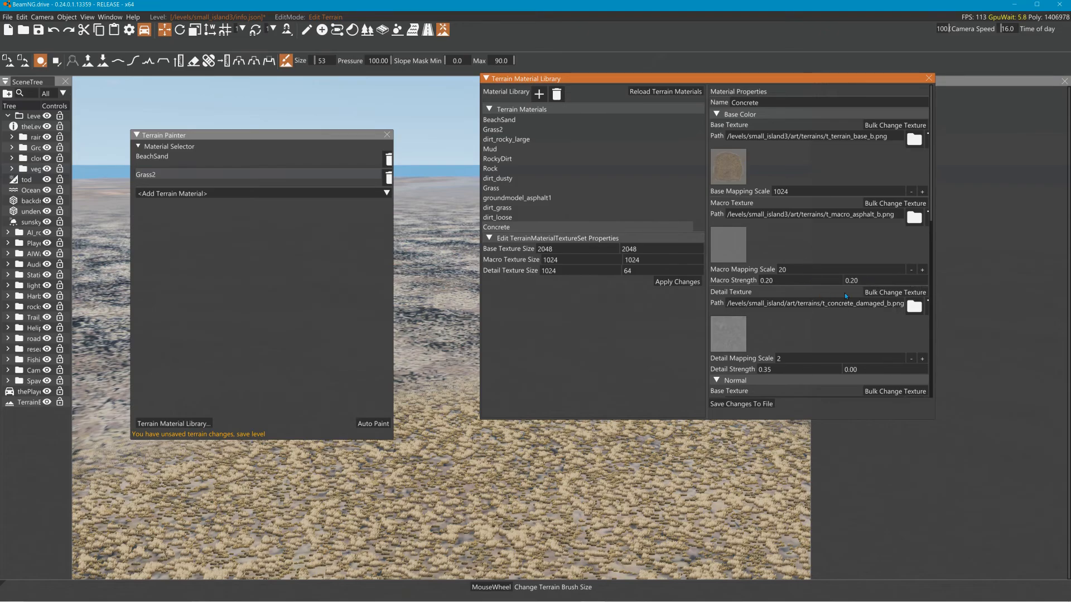
Bulk-change the Concrete material's detail textures to the t_concrete_damaged set from /levels/small_island3/art/terrains/ and save the changes to file.
{"action": "left_click", "coordinate": [853, 306]}
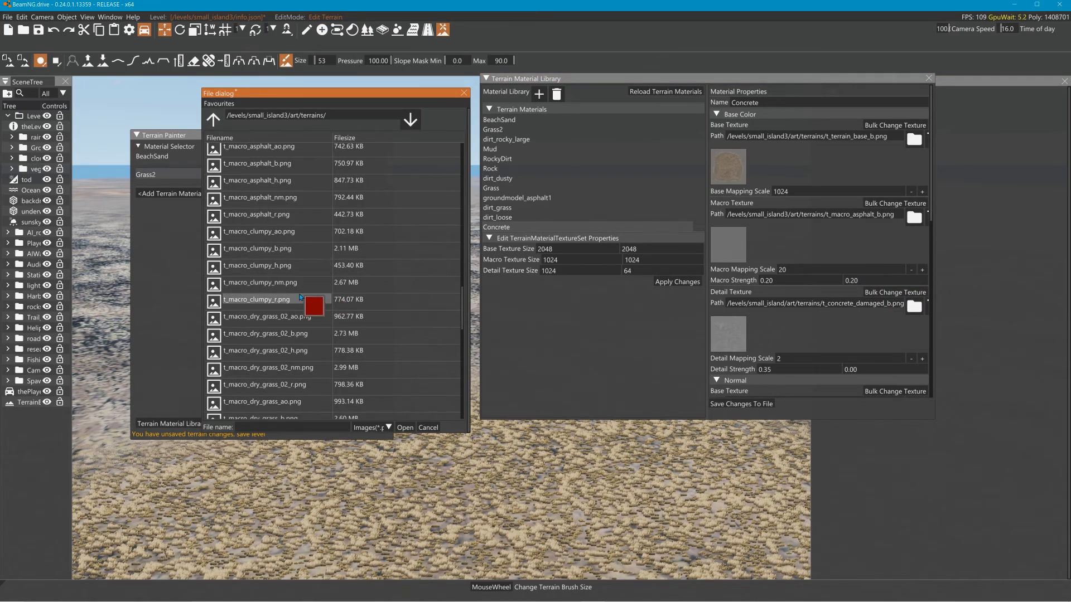
{"action": "scroll", "coordinate": [301, 256], "scroll_direction": "up", "scroll_amount": 10}
{"action": "scroll", "coordinate": [298, 252], "scroll_direction": "up", "scroll_amount": 6}
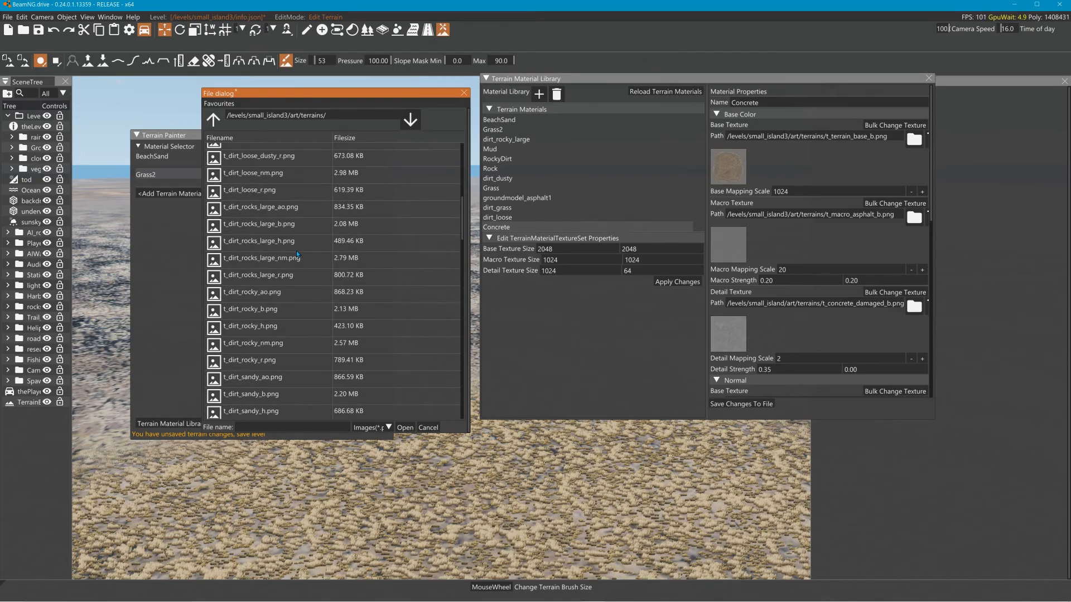
{"action": "scroll", "coordinate": [292, 252], "scroll_direction": "up", "scroll_amount": 3}
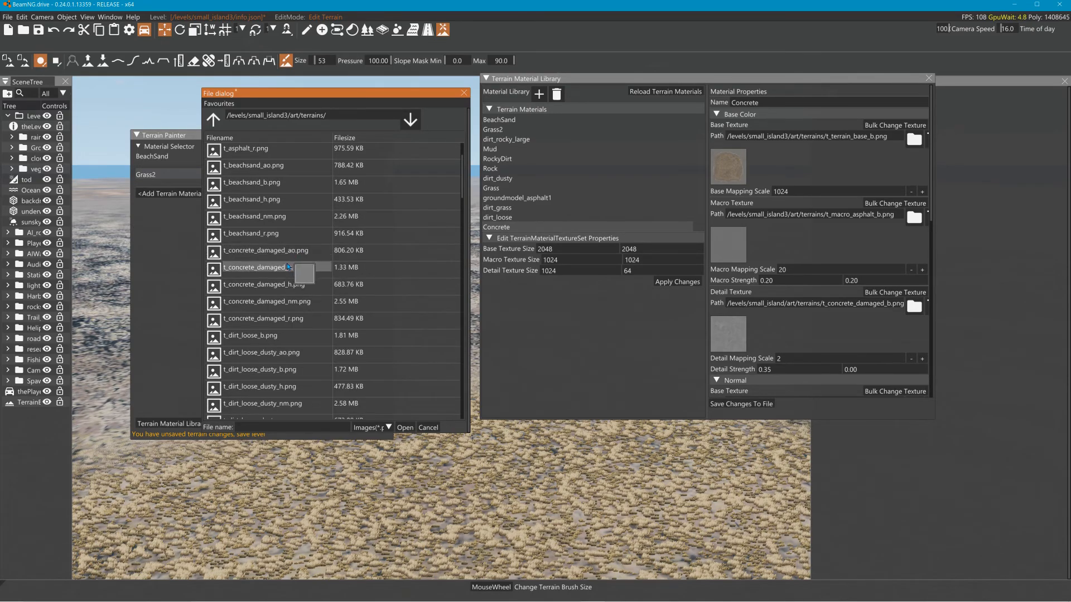
{"action": "left_click", "coordinate": [284, 273]}
{"action": "left_click", "coordinate": [406, 426]}
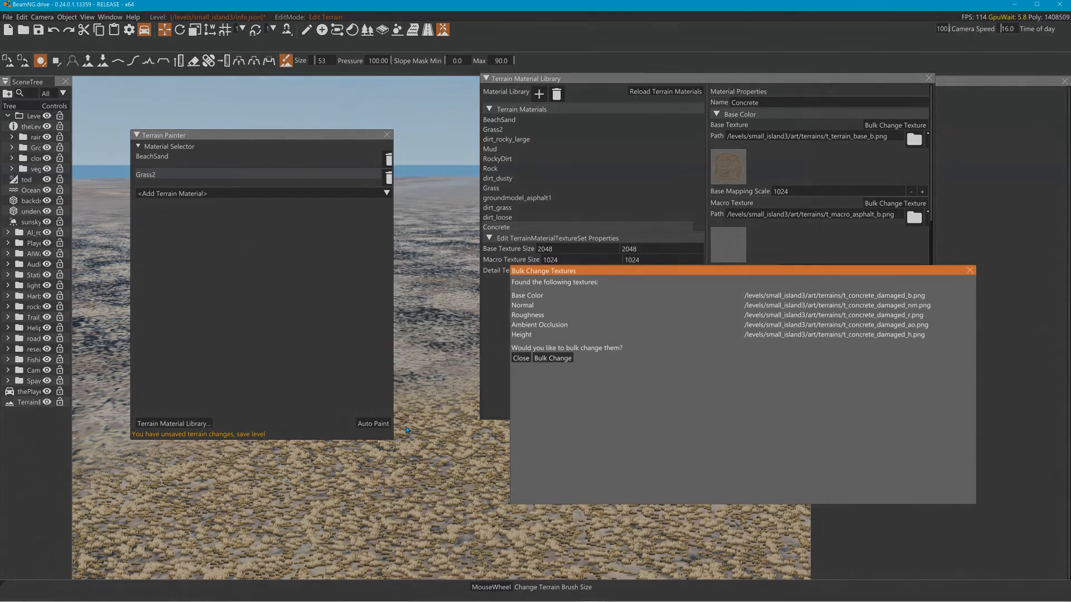
{"action": "left_click", "coordinate": [546, 359]}
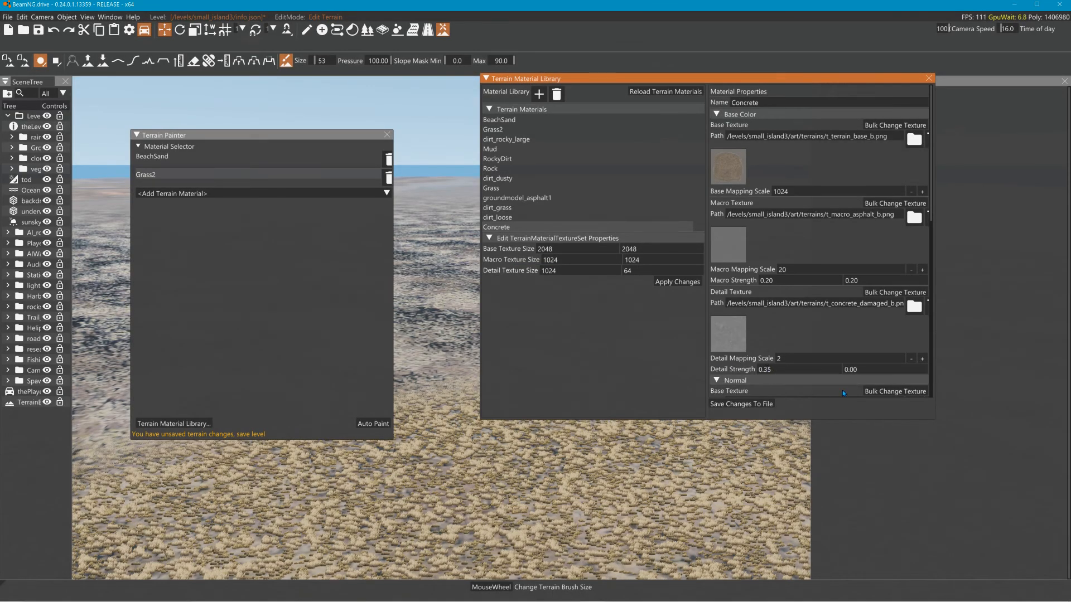
{"action": "left_click", "coordinate": [743, 404]}
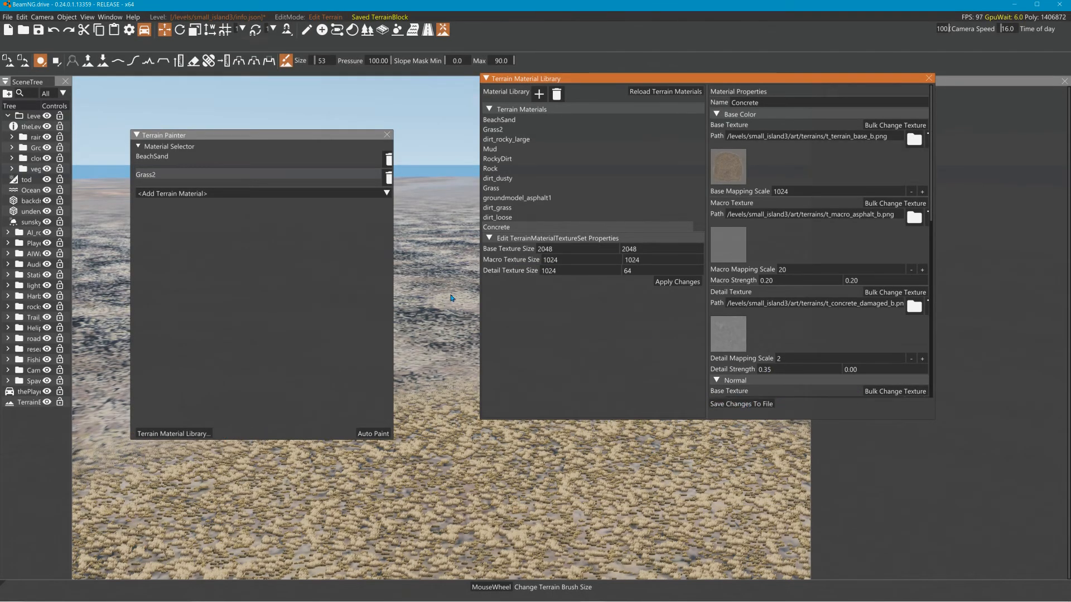
Add the Concrete material to the terrain painter, brush it over the ground and inspect the painted surface.
{"action": "left_click", "coordinate": [277, 195]}
{"action": "scroll", "coordinate": [172, 271], "scroll_direction": "down", "scroll_amount": 2}
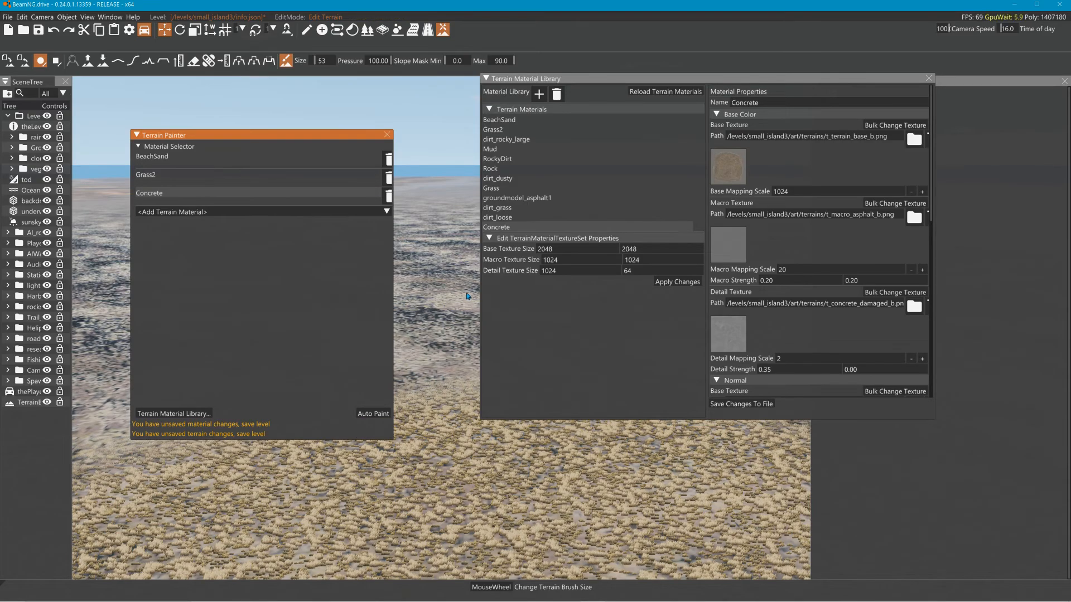
{"action": "left_click", "coordinate": [434, 338]}
{"action": "right_click_drag", "start_coordinate": [431, 350], "coordinate": [404, 347]}
{"action": "left_click_drag", "start_coordinate": [568, 79], "coordinate": [770, 96]}
{"action": "right_click_drag", "start_coordinate": [566, 305], "coordinate": [581, 340]}
{"action": "left_click", "coordinate": [581, 339]}
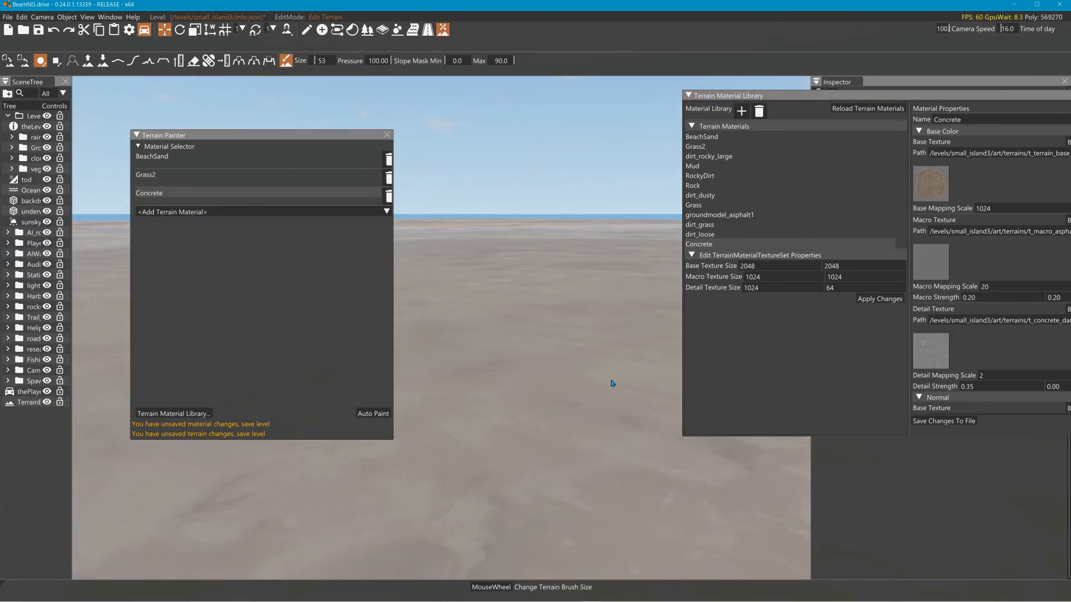
{"action": "right_click_drag", "start_coordinate": [612, 382], "coordinate": [569, 399]}
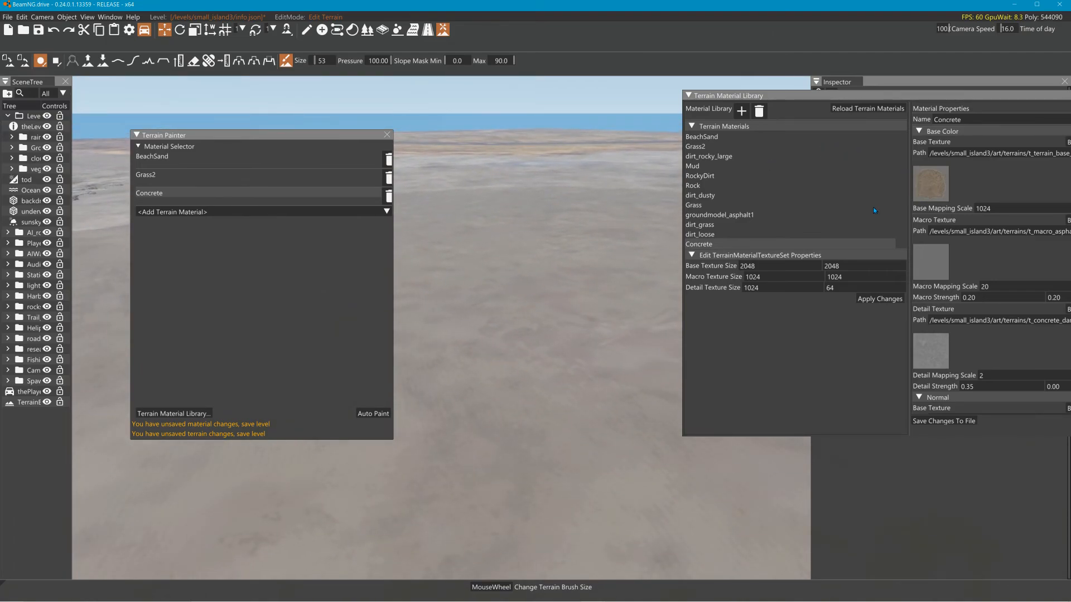
{"action": "right_click_drag", "start_coordinate": [635, 269], "coordinate": [616, 269]}
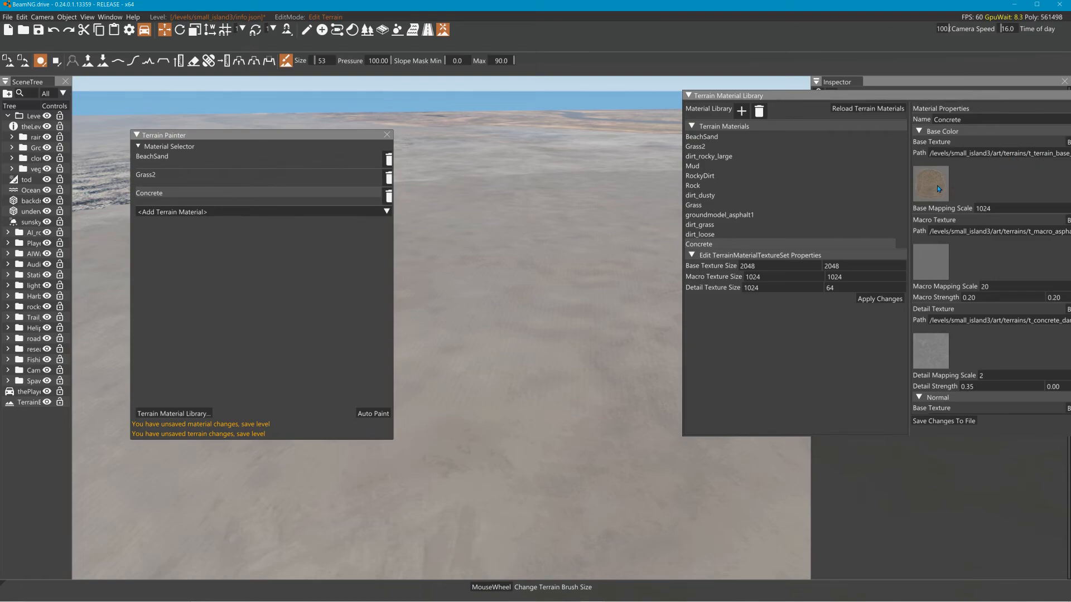
{"action": "right_click_drag", "start_coordinate": [566, 236], "coordinate": [526, 232]}
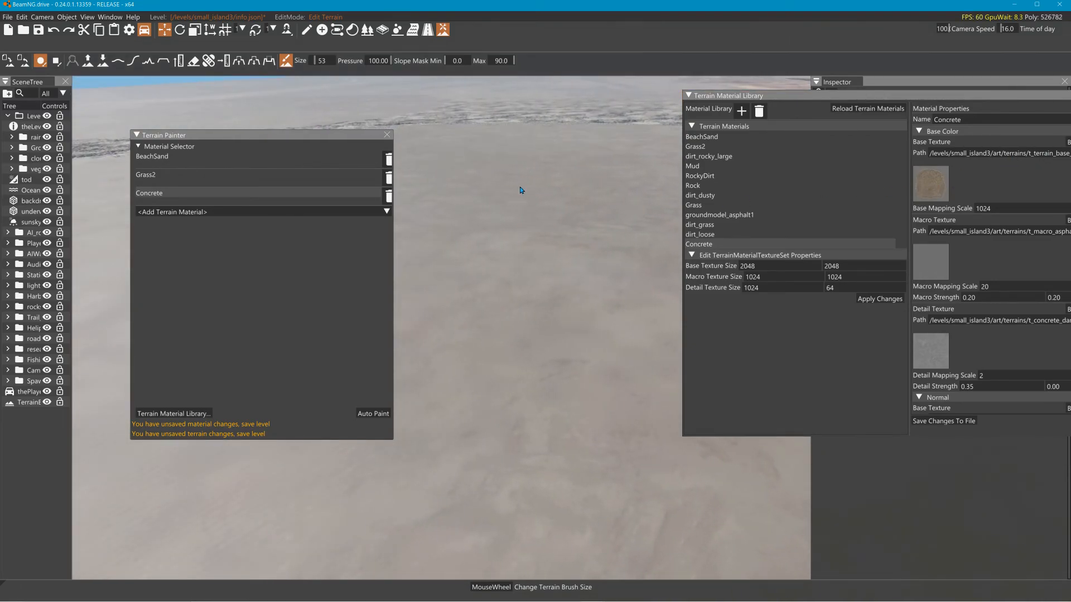
Set both base texture size values of the terrain texture set to 1024, save the changes and inspect the terrain.
{"action": "double_click", "coordinate": [765, 266]}
{"action": "left_click", "coordinate": [765, 266]}
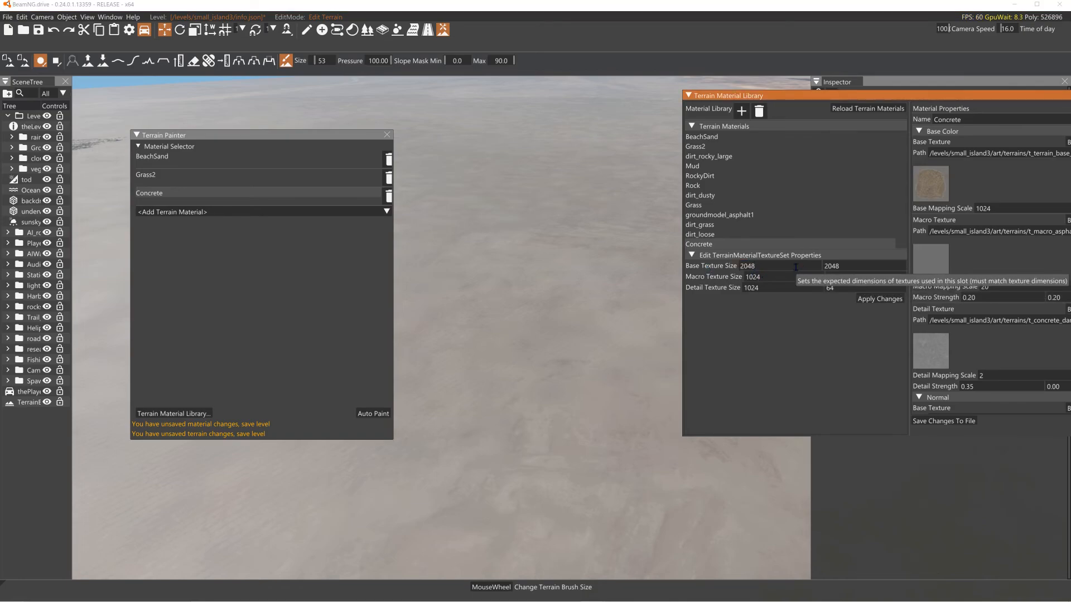
{"action": "left_click_drag", "start_coordinate": [795, 267], "coordinate": [732, 266]}
{"action": "type", "text": "1024"}
{"action": "double_click", "coordinate": [857, 263]}
{"action": "left_click_drag", "start_coordinate": [856, 262], "coordinate": [722, 264]}
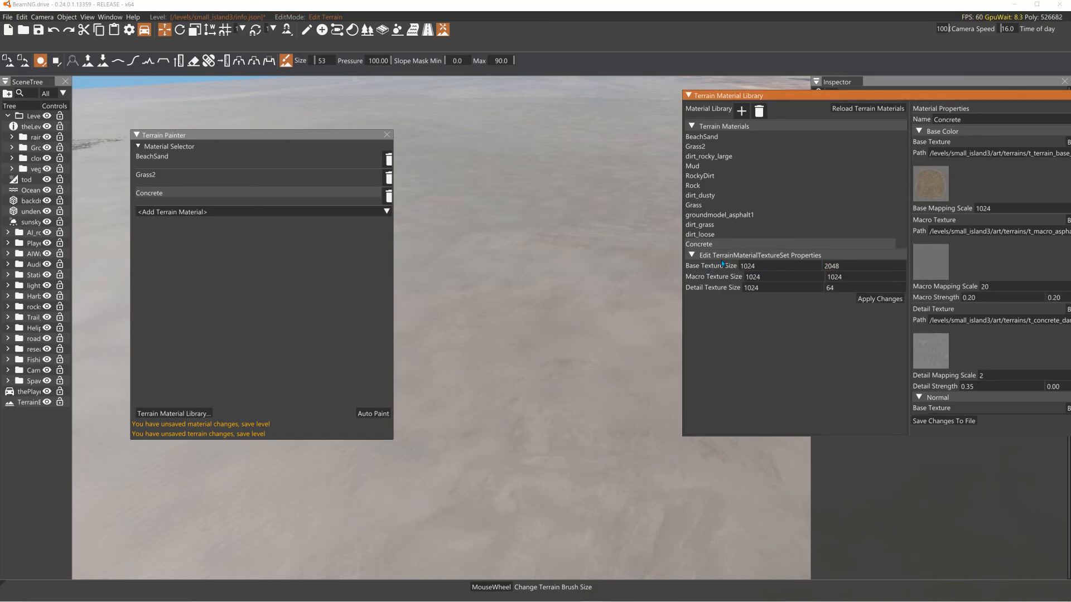
{"action": "double_click", "coordinate": [848, 262]}
{"action": "type", "text": "1"}
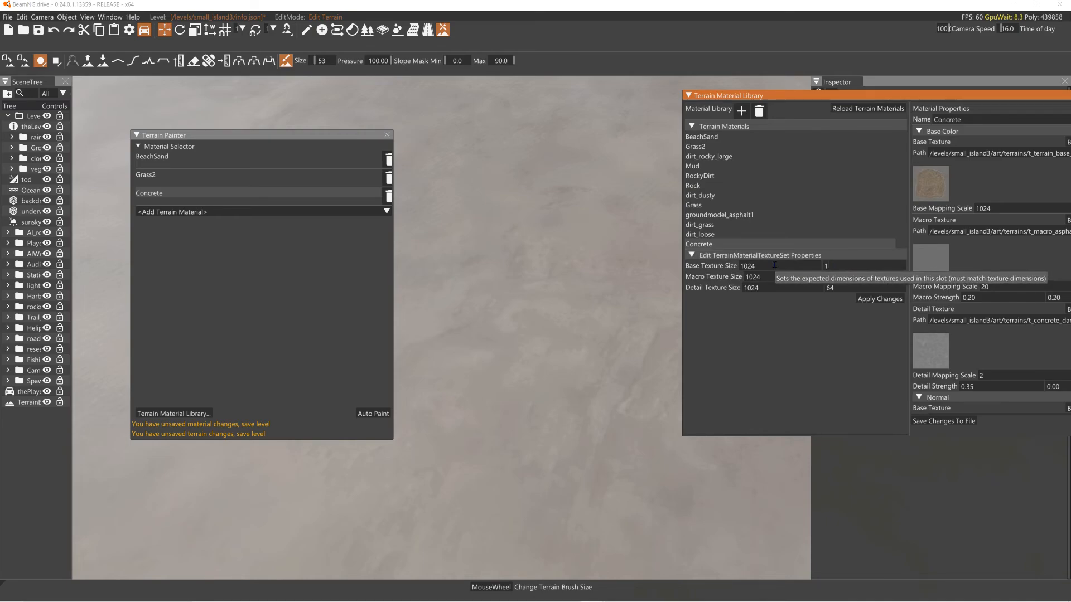
{"action": "type", "text": "024"}
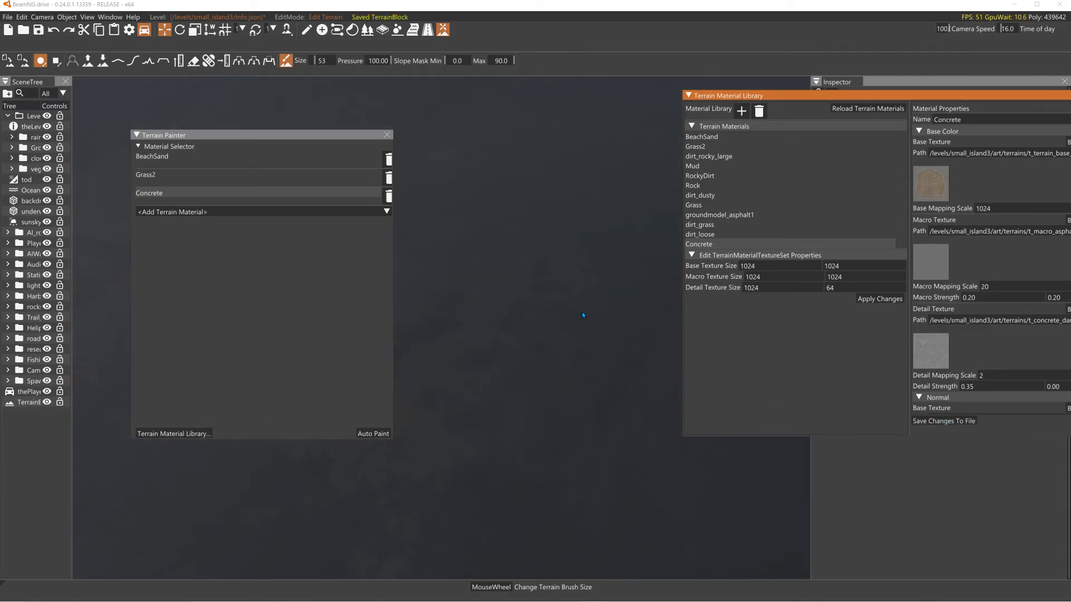
{"action": "right_click_drag", "start_coordinate": [581, 313], "coordinate": [532, 246]}
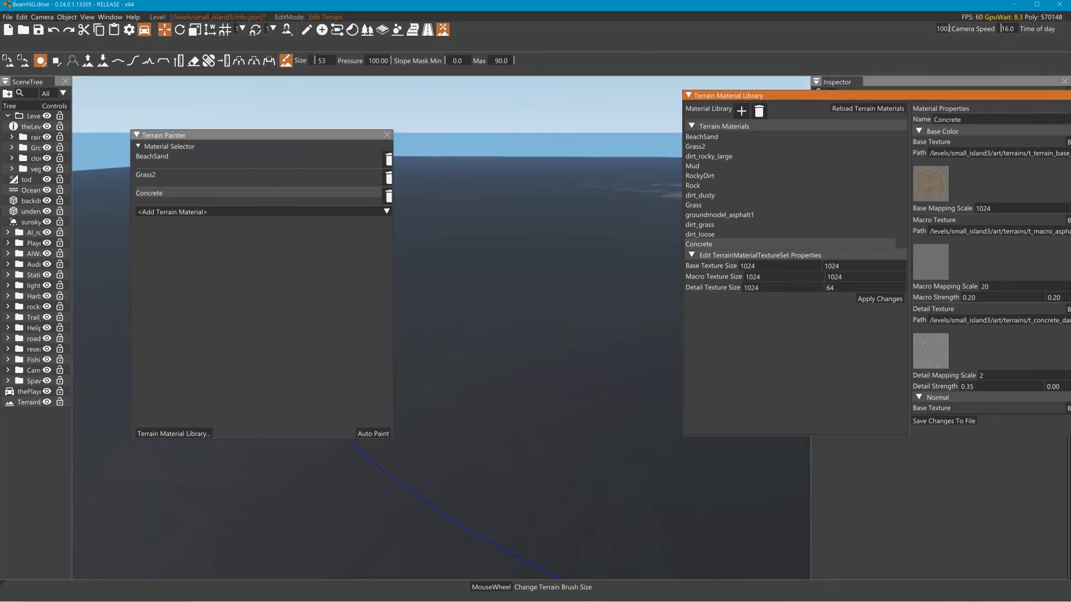
Set the first detail texture size value to 64 to match the second.
{"action": "double_click", "coordinate": [831, 287]}
{"action": "type", "text": "102"}
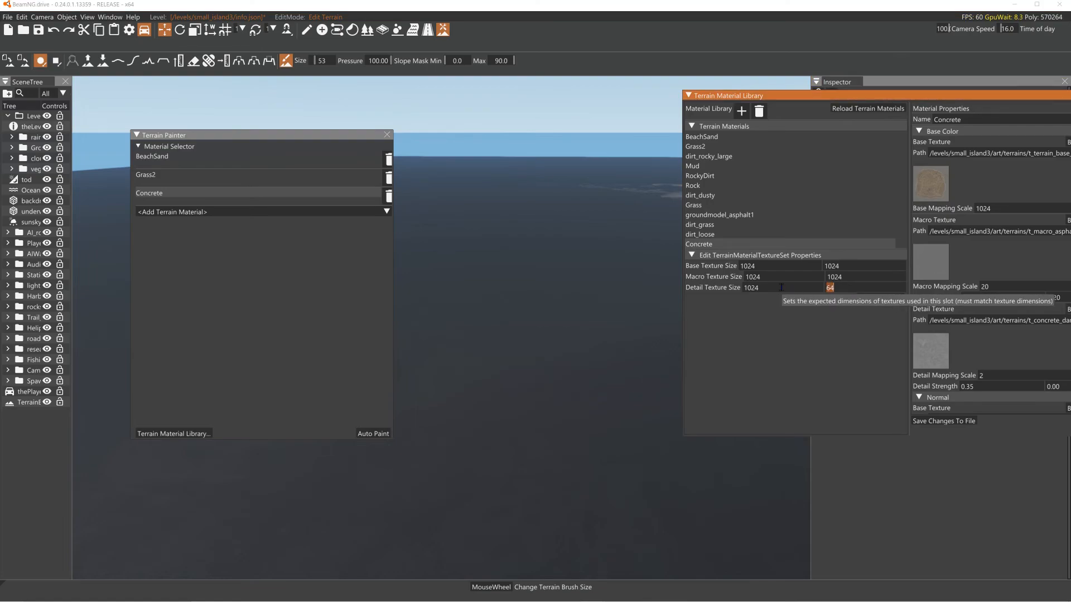
{"action": "type", "text": "4"}
{"action": "left_click", "coordinate": [764, 264]}
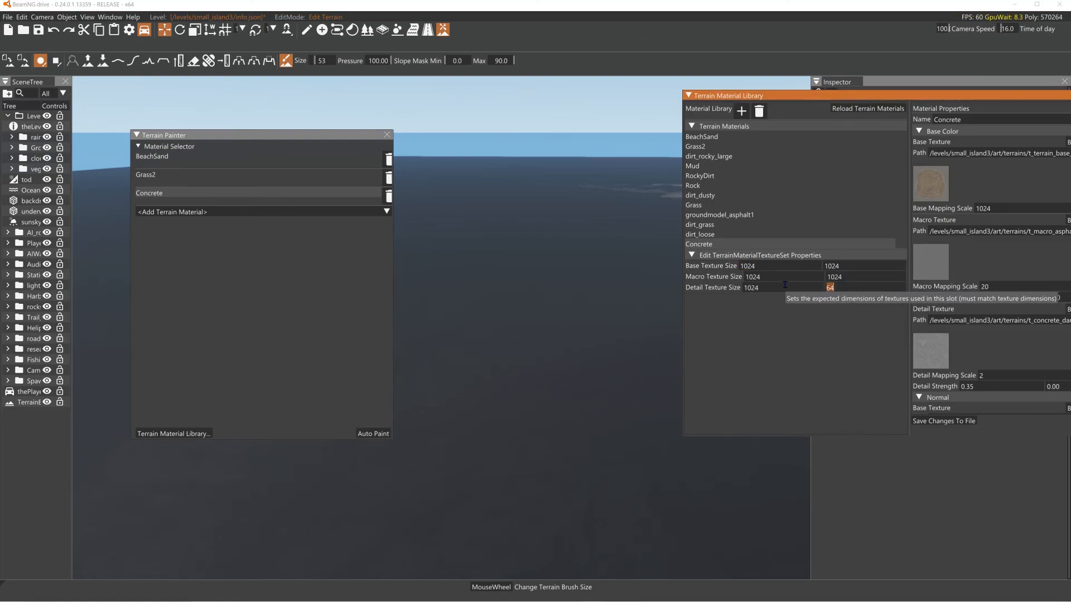
{"action": "left_click", "coordinate": [751, 288]}
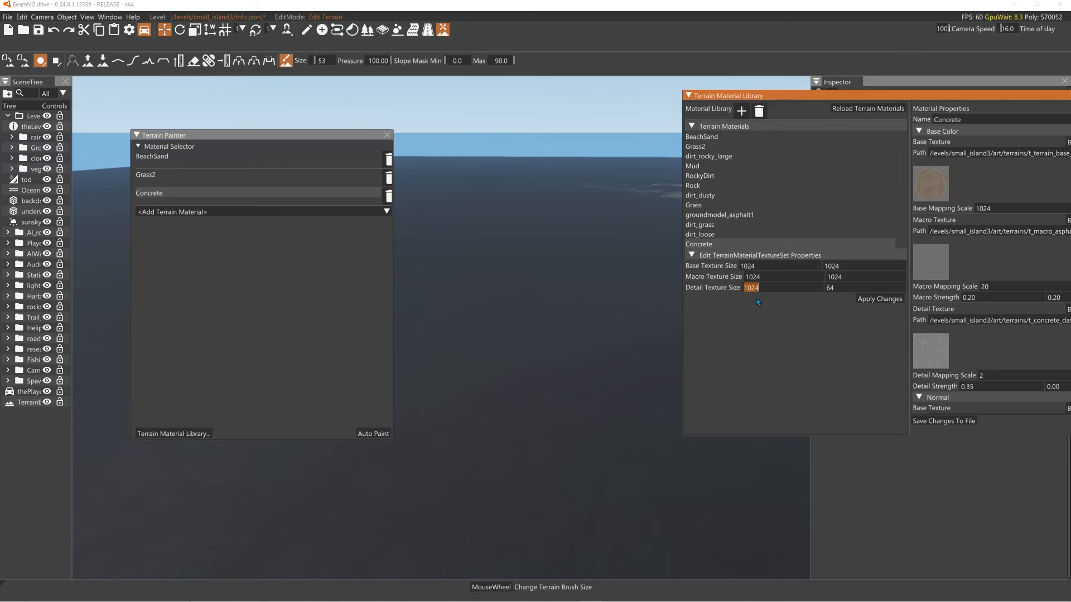
{"action": "type", "text": "64"}
Set both base texture size values of the terrain texture set back to 2048.
{"action": "left_click", "coordinate": [783, 266]}
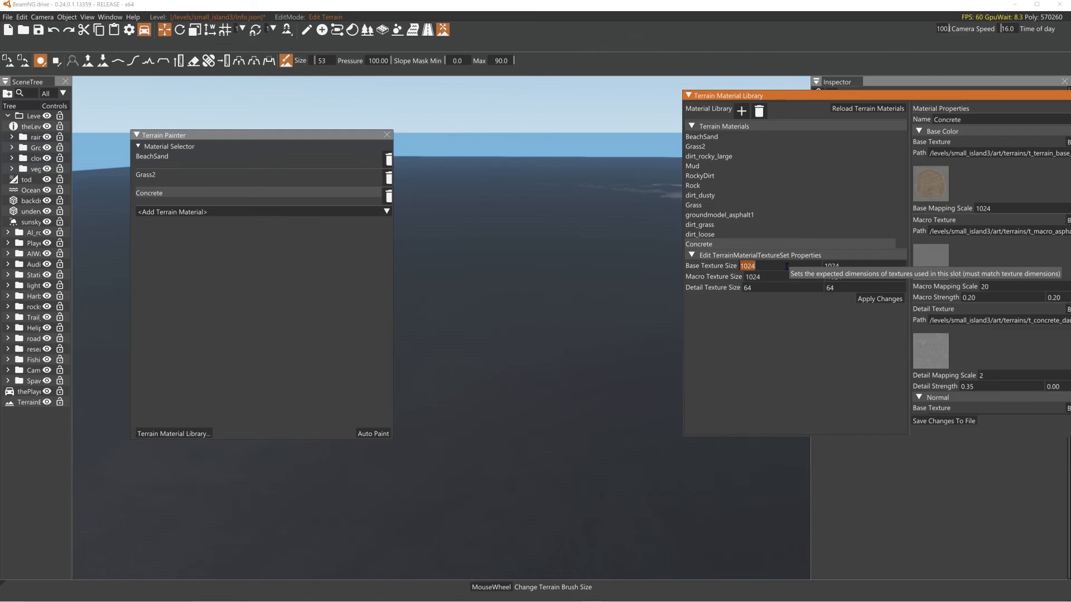
{"action": "type", "text": "204"}
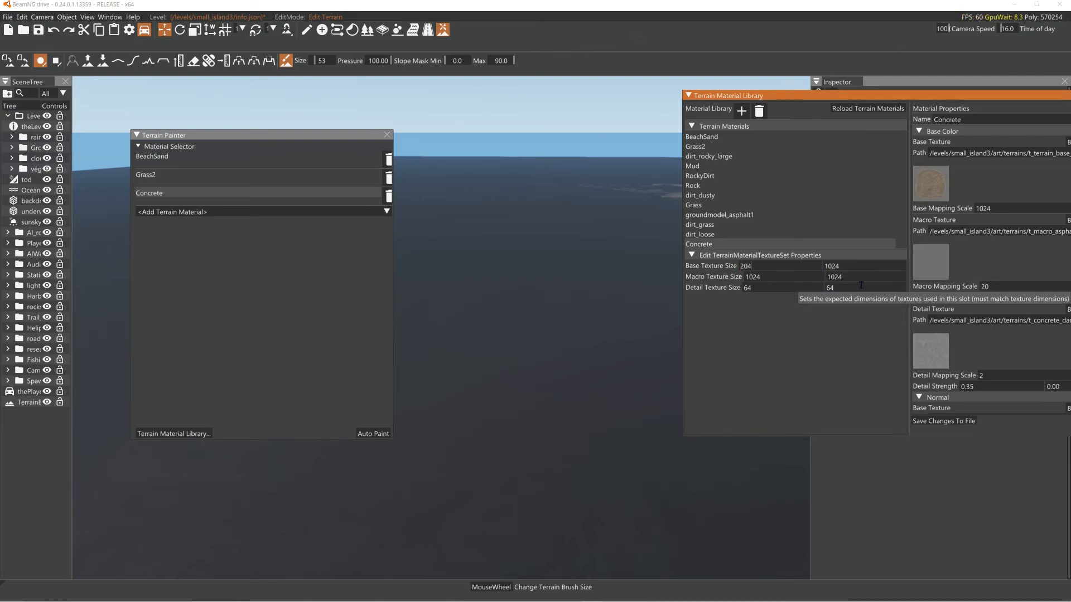
{"action": "type", "text": "8"}
{"action": "left_click", "coordinate": [862, 268]}
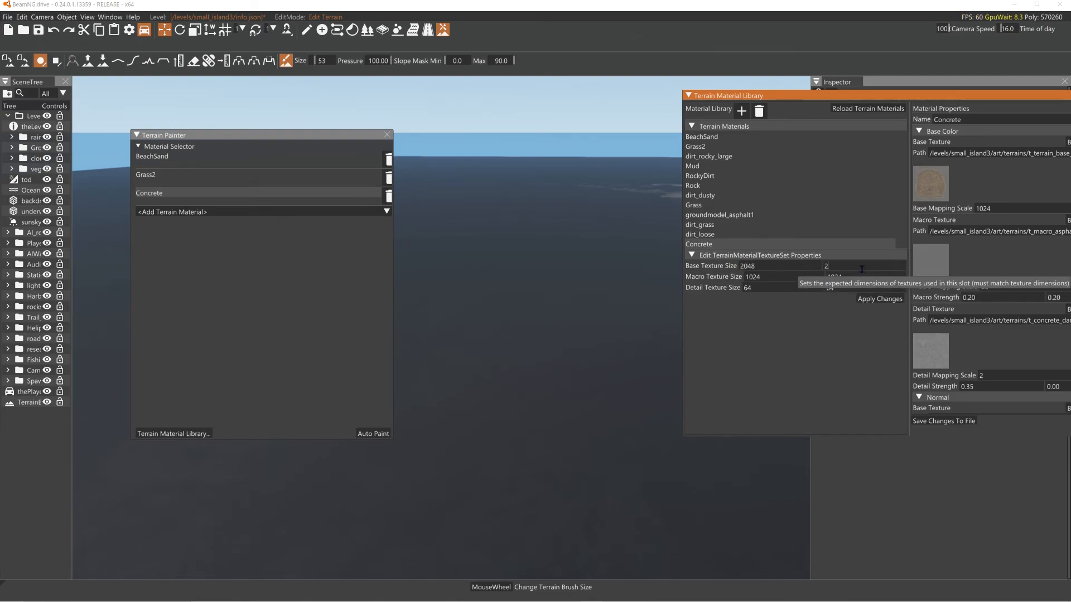
Set both detail texture size values to 1024, save the changes to file and inspect the terrain surface.
{"action": "left_click", "coordinate": [784, 284]}
{"action": "type", "text": "0"}
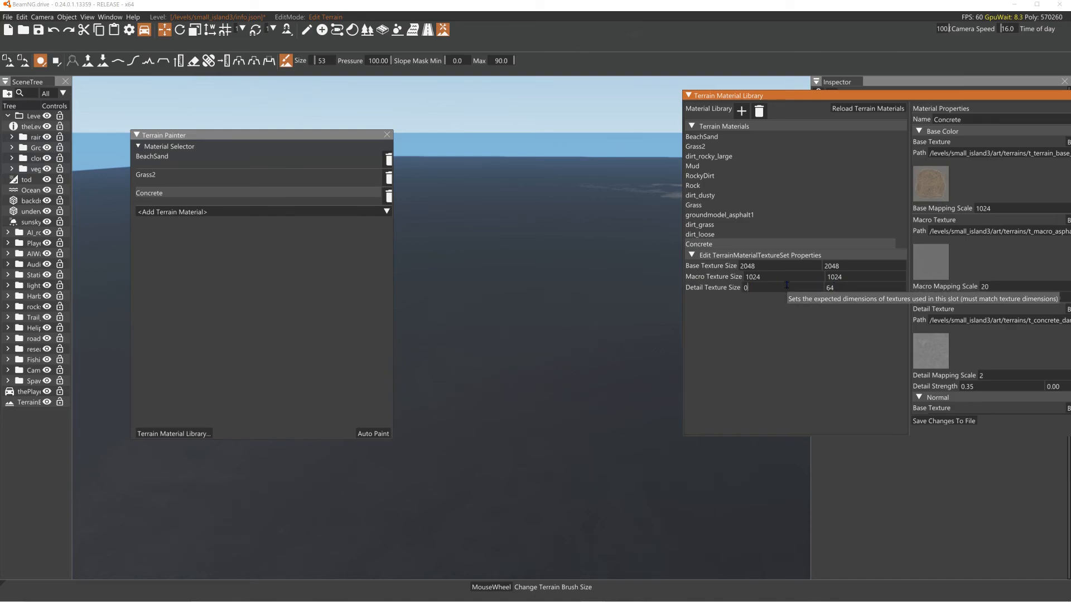
{"action": "left_click_drag", "start_coordinate": [783, 285], "coordinate": [705, 287]}
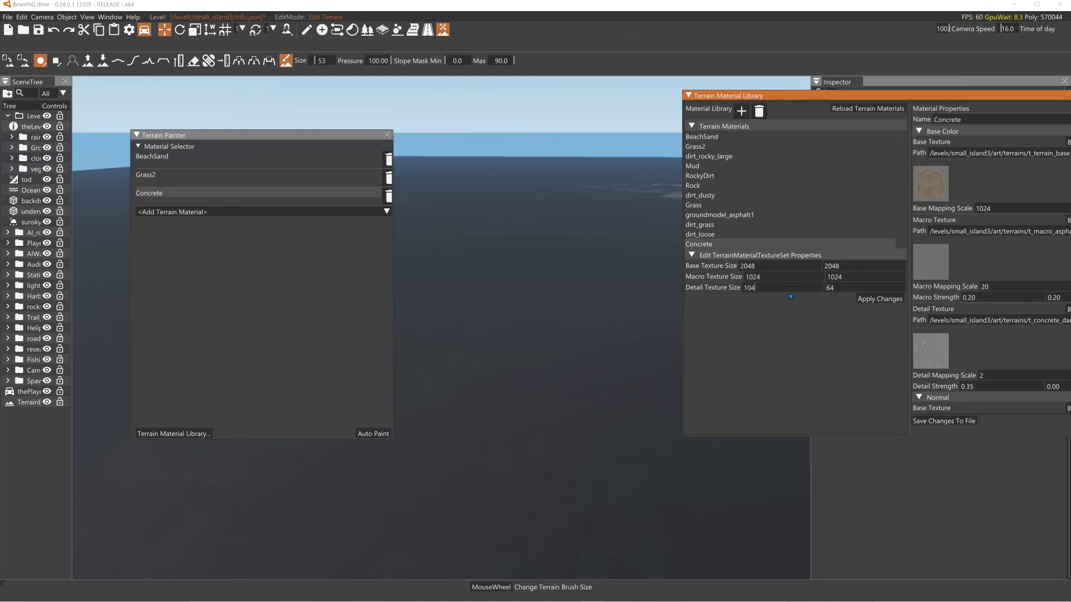
{"action": "left_click_drag", "start_coordinate": [773, 289], "coordinate": [735, 291]}
{"action": "type", "text": "1024"}
{"action": "key", "text": "Tab"}
{"action": "type", "text": "24"}
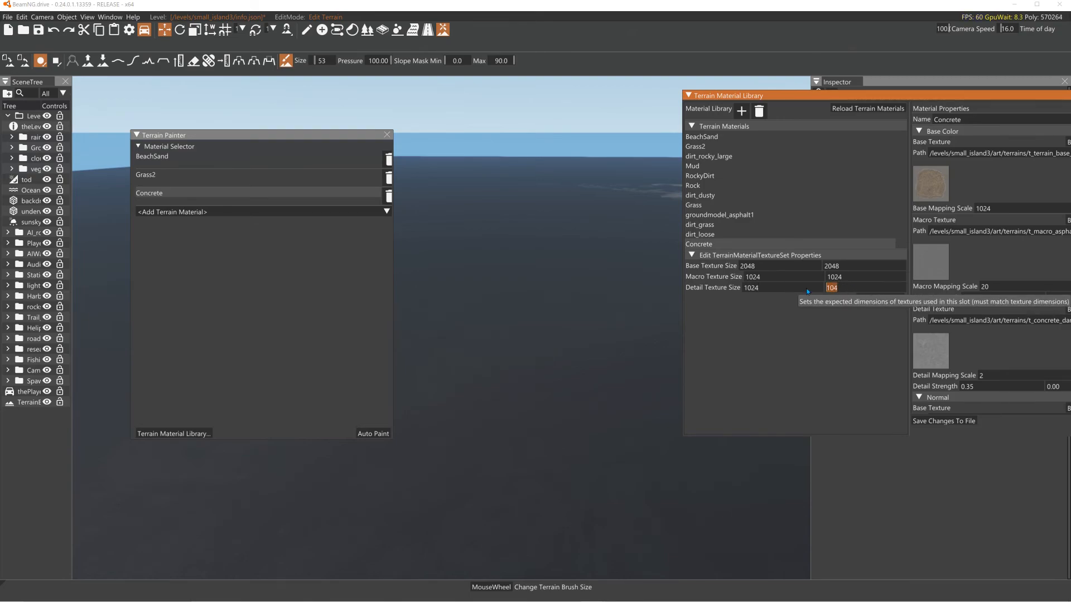
{"action": "key", "text": "Return"}
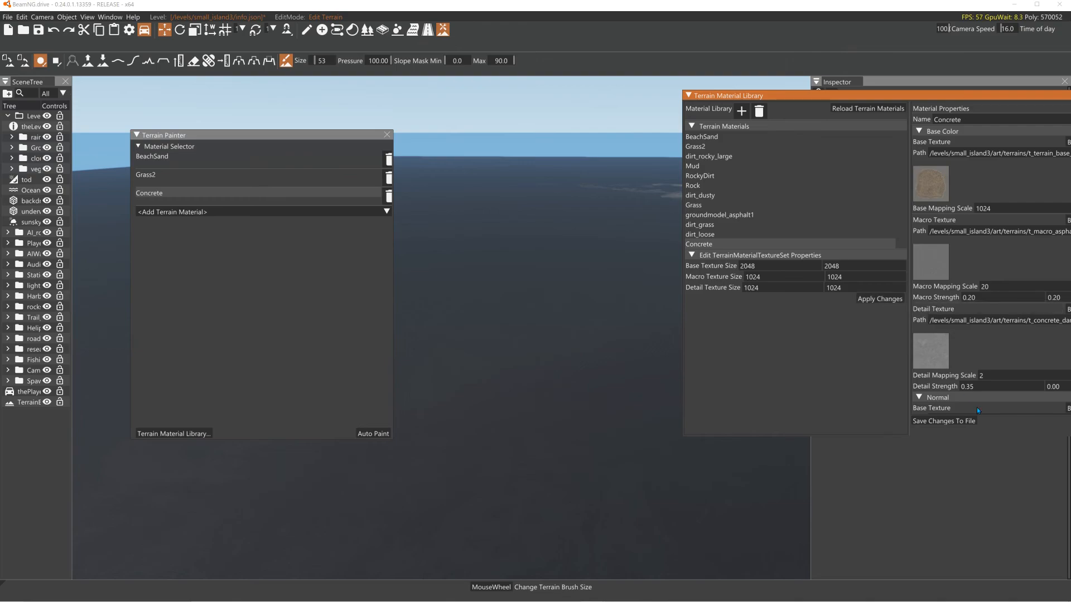
{"action": "left_click", "coordinate": [943, 421]}
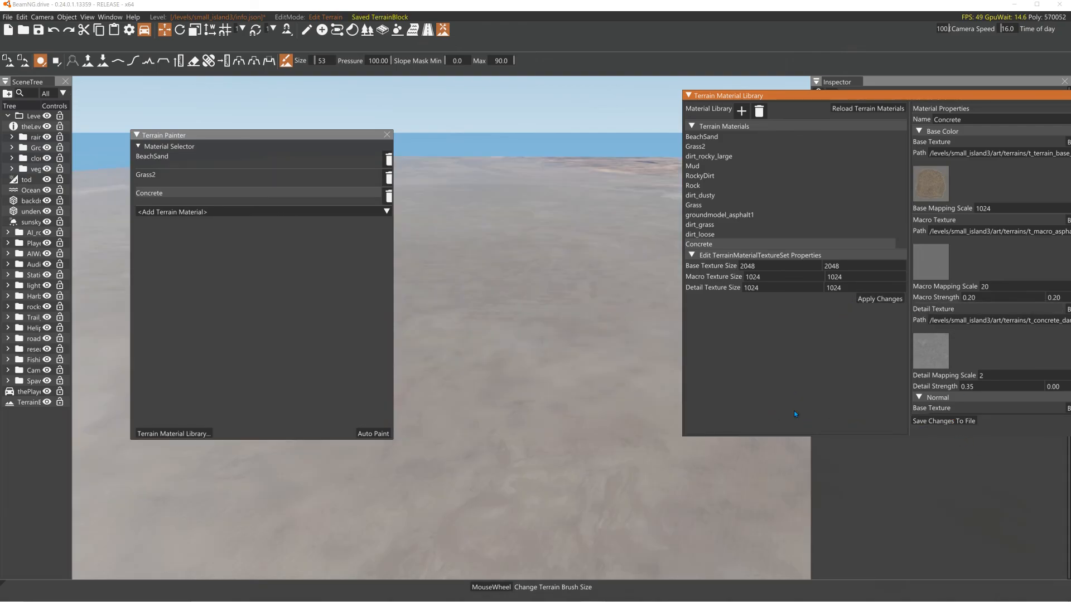
{"action": "key", "text": "w"}
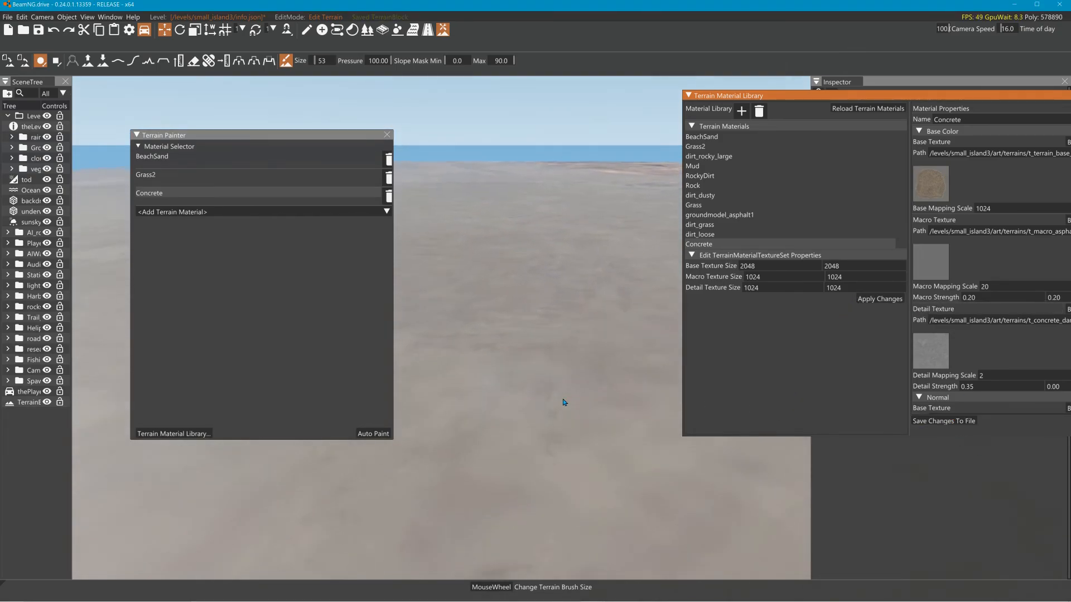
{"action": "right_click_drag", "start_coordinate": [552, 408], "coordinate": [552, 457]}
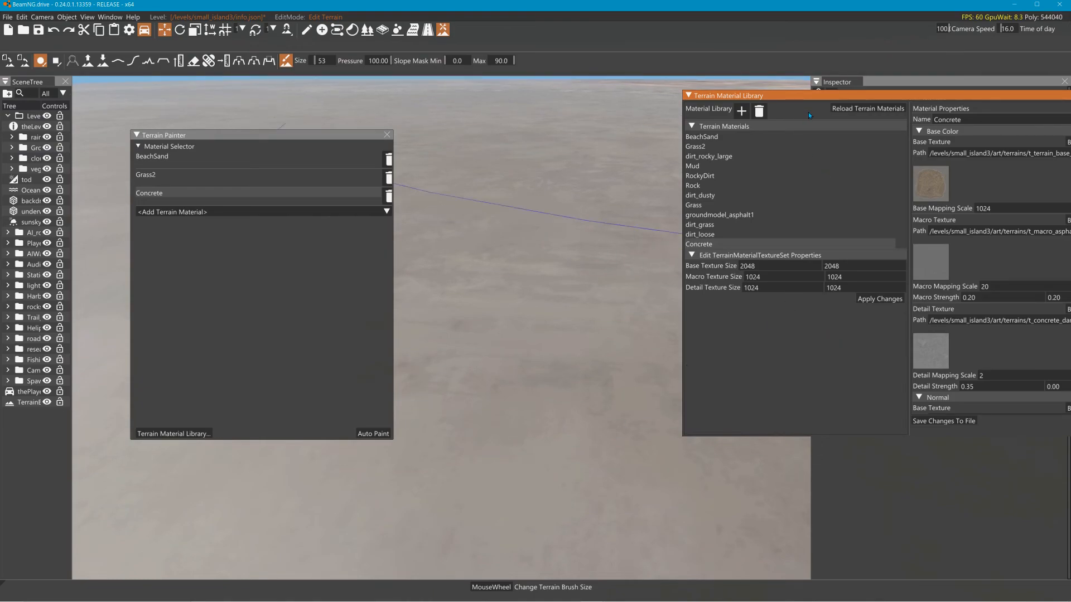
Set both detail texture size values to 64, apply the changes, save them to file and inspect the terrain.
{"action": "key", "text": "alt+Tab"}
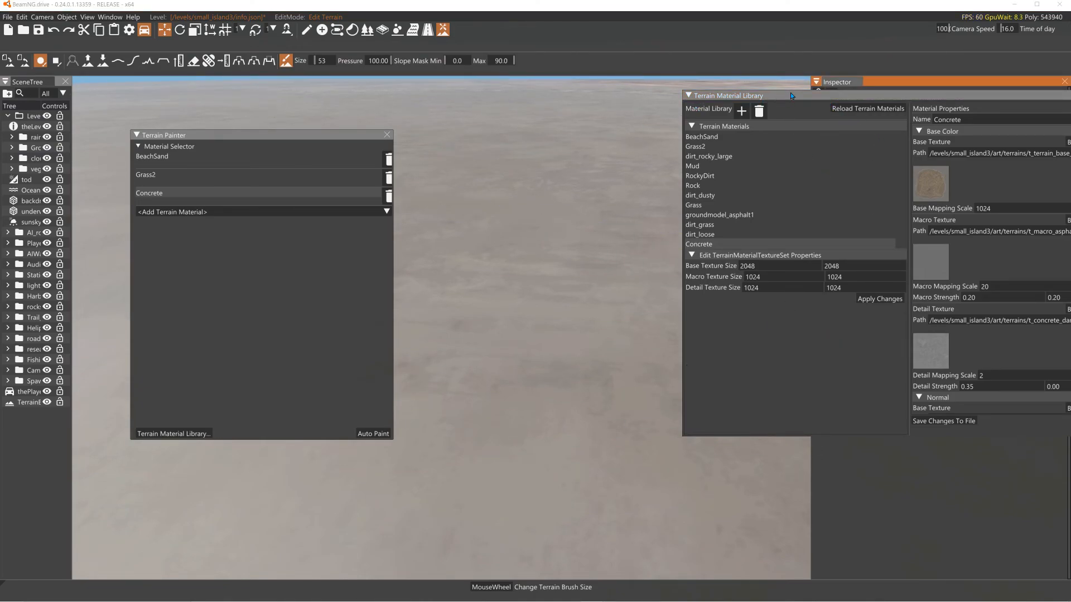
{"action": "left_click_drag", "start_coordinate": [791, 96], "coordinate": [639, 92]}
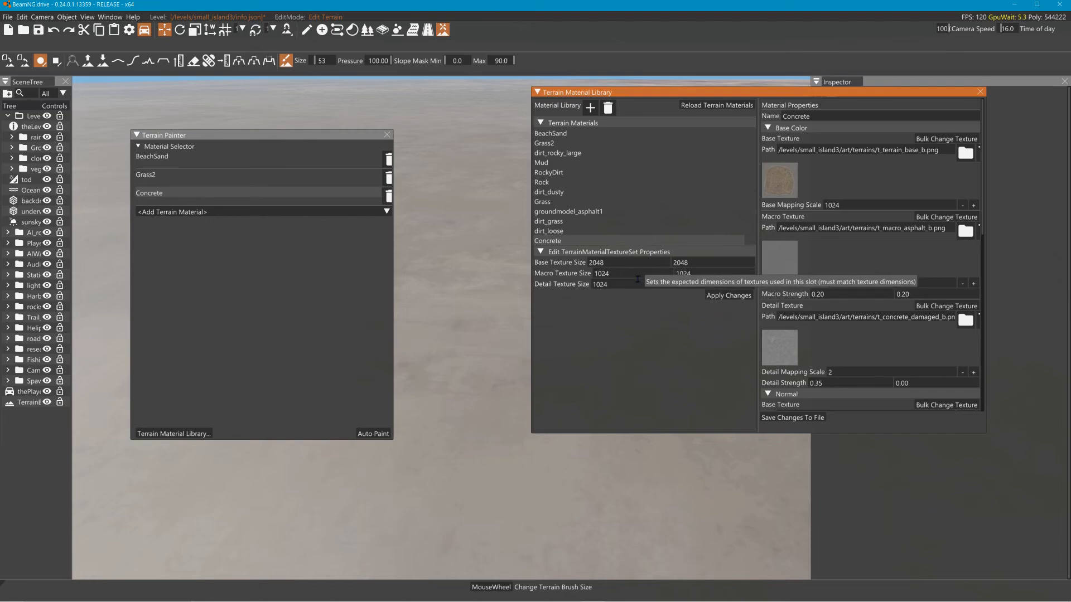
{"action": "double_click", "coordinate": [600, 284]}
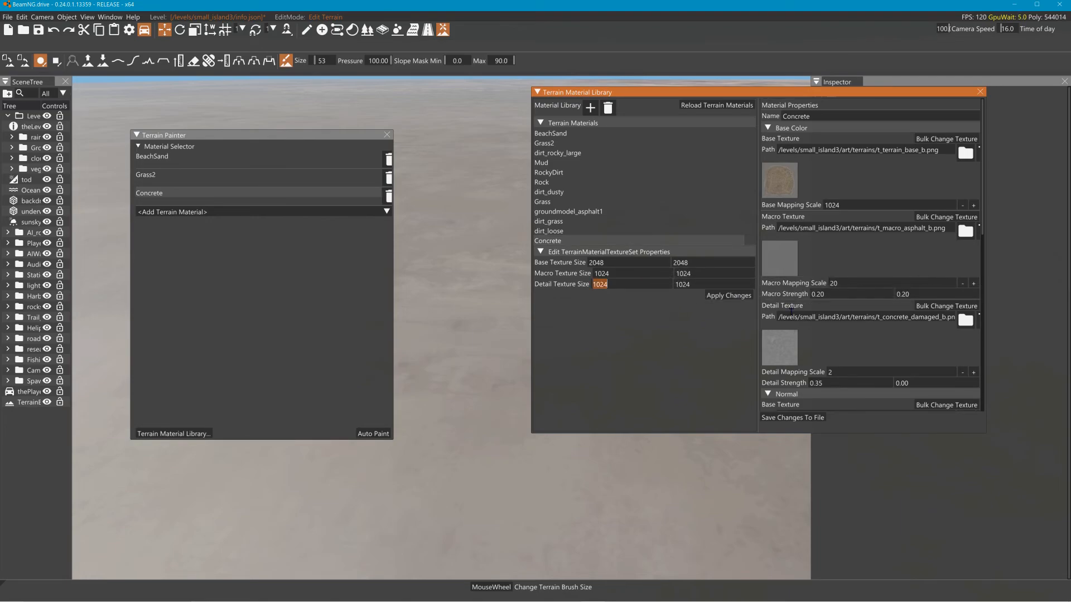
{"action": "type", "text": "64"}
{"action": "key", "text": "Tab"}
{"action": "type", "text": "64"}
{"action": "left_click", "coordinate": [731, 297]}
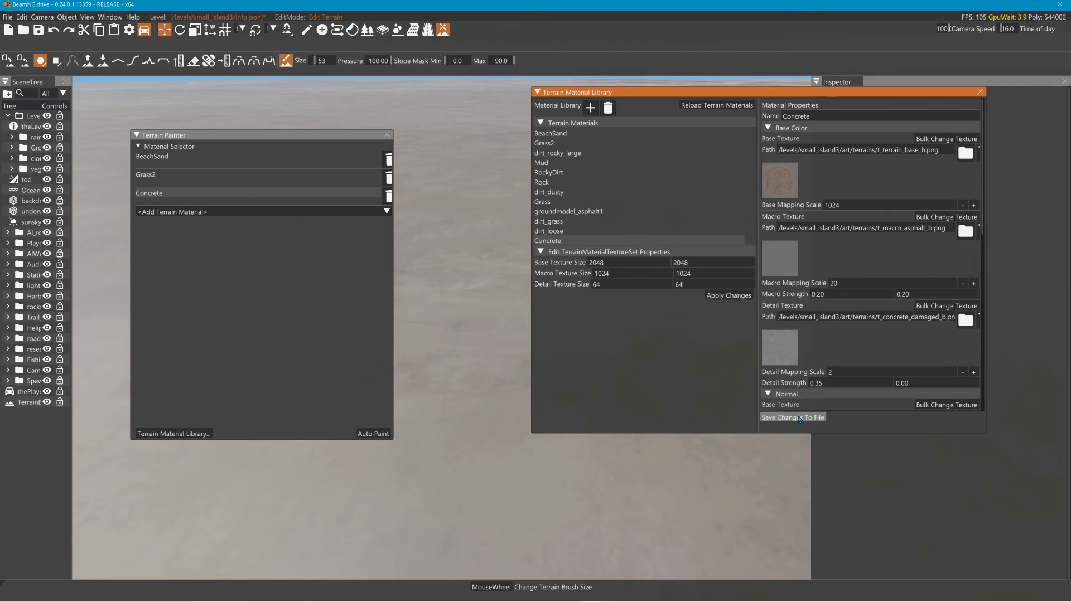
{"action": "left_click", "coordinate": [800, 418]}
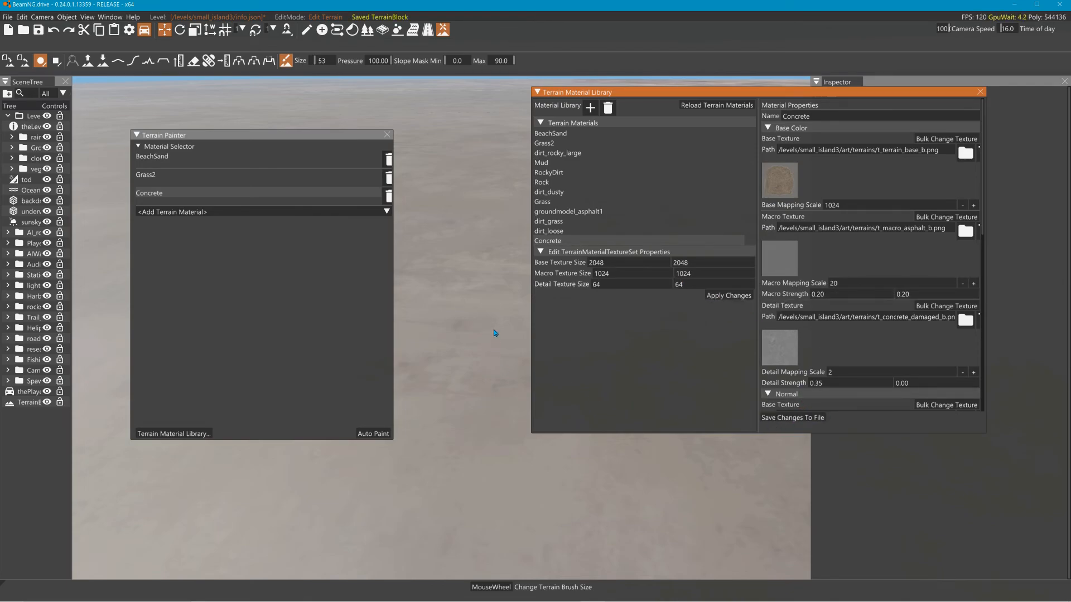
{"action": "right_click_drag", "start_coordinate": [492, 339], "coordinate": [491, 339]}
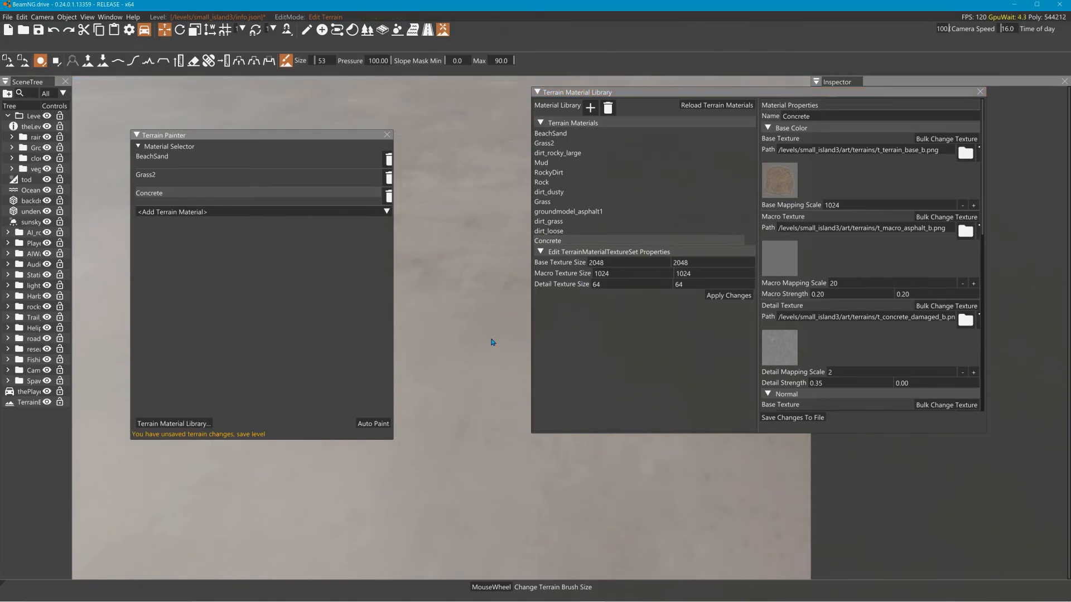
Set both macro and both detail texture size values of the terrain texture set to 2048 and save the changes to file.
{"action": "left_click", "coordinate": [611, 284]}
{"action": "type", "text": "2048"}
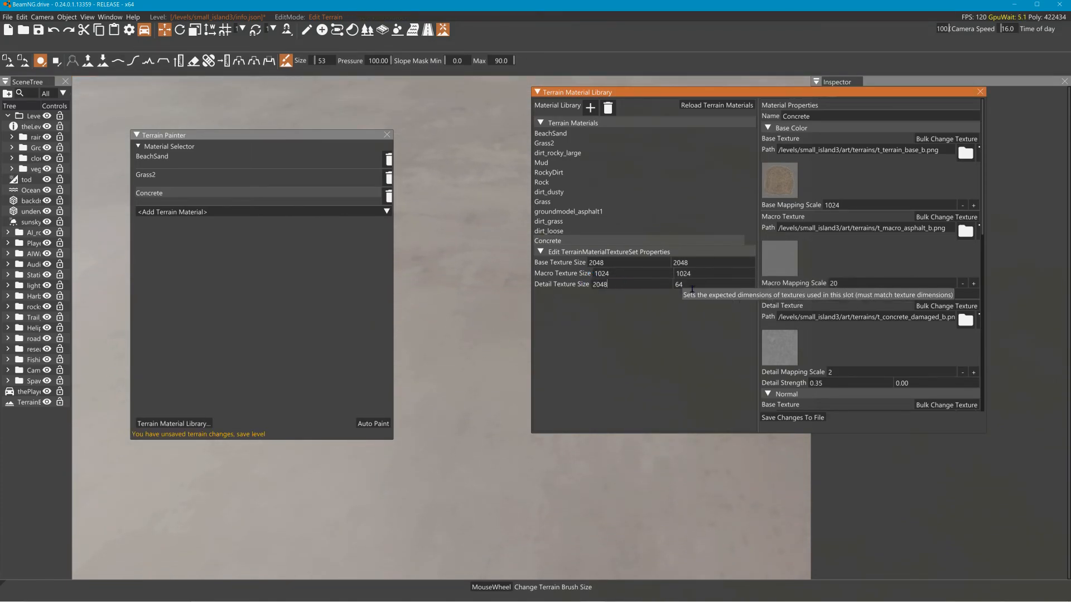
{"action": "left_click", "coordinate": [679, 284]}
{"action": "type", "text": "2048"}
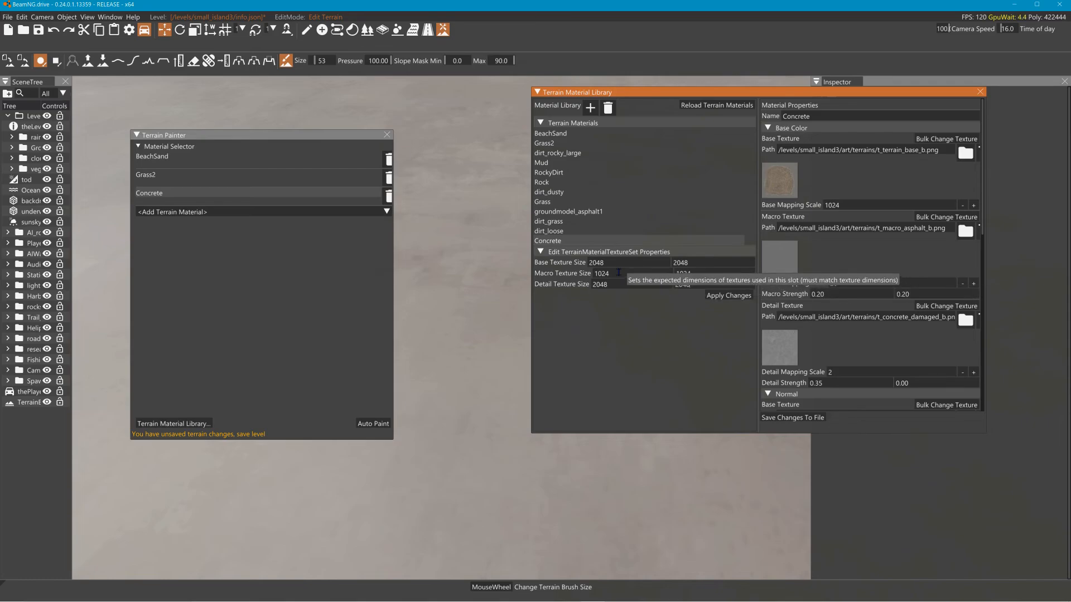
{"action": "double_click", "coordinate": [616, 273]}
{"action": "type", "text": "2048"}
{"action": "double_click", "coordinate": [705, 273]}
{"action": "type", "text": "2048"}
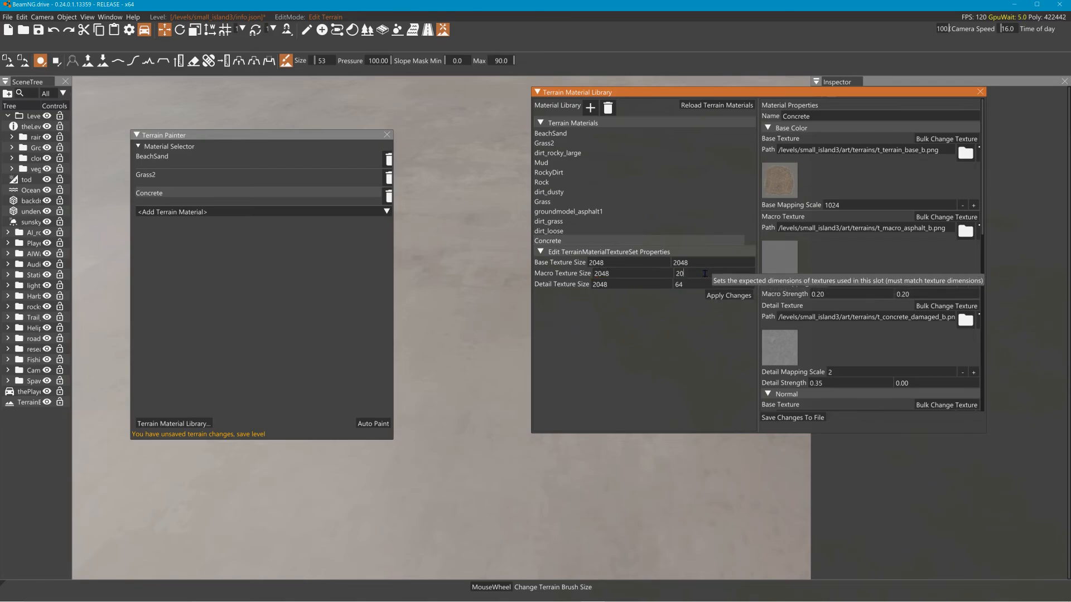
{"action": "double_click", "coordinate": [690, 282]}
{"action": "type", "text": "2048"}
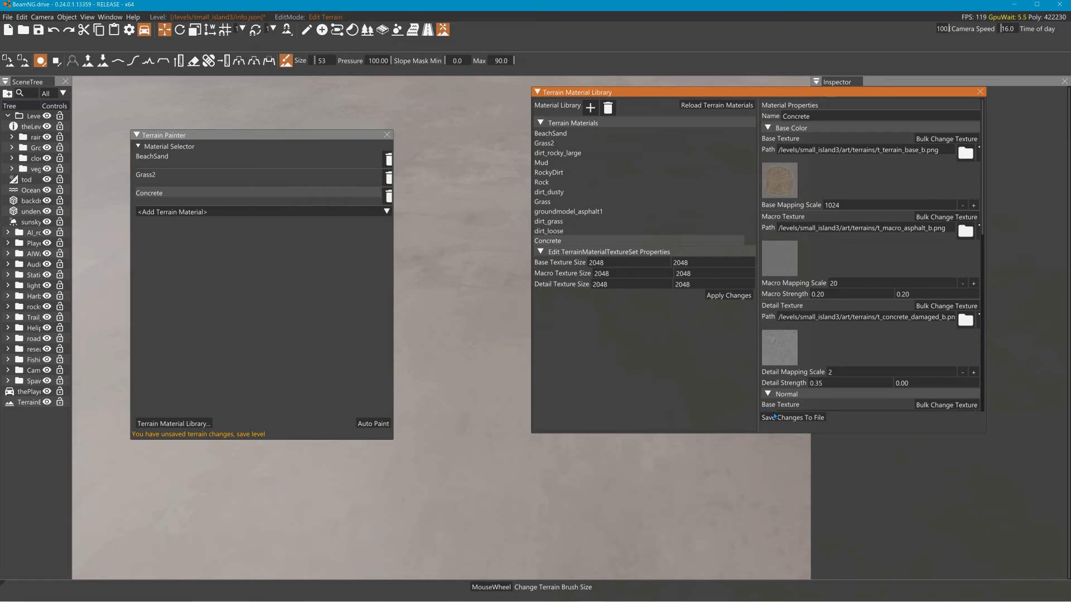
{"action": "left_click", "coordinate": [774, 417]}
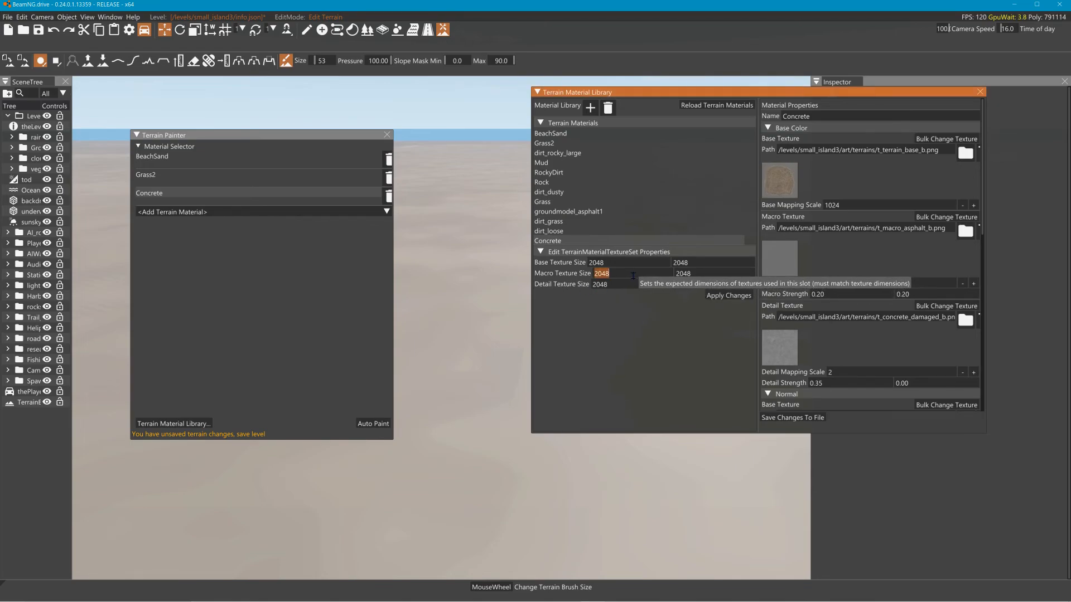
Set both macro and both detail texture size values to 1024, apply the changes and save them to file.
{"action": "type", "text": "1024"}
{"action": "left_click", "coordinate": [710, 273]}
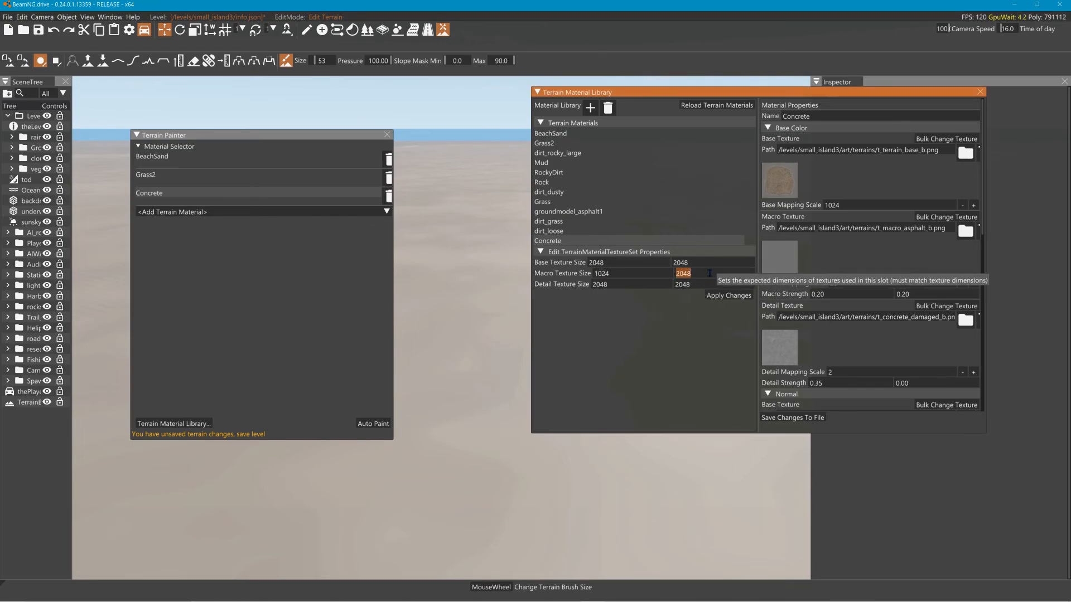
{"action": "type", "text": "1024"}
{"action": "left_click", "coordinate": [626, 285]}
{"action": "type", "text": "1024"}
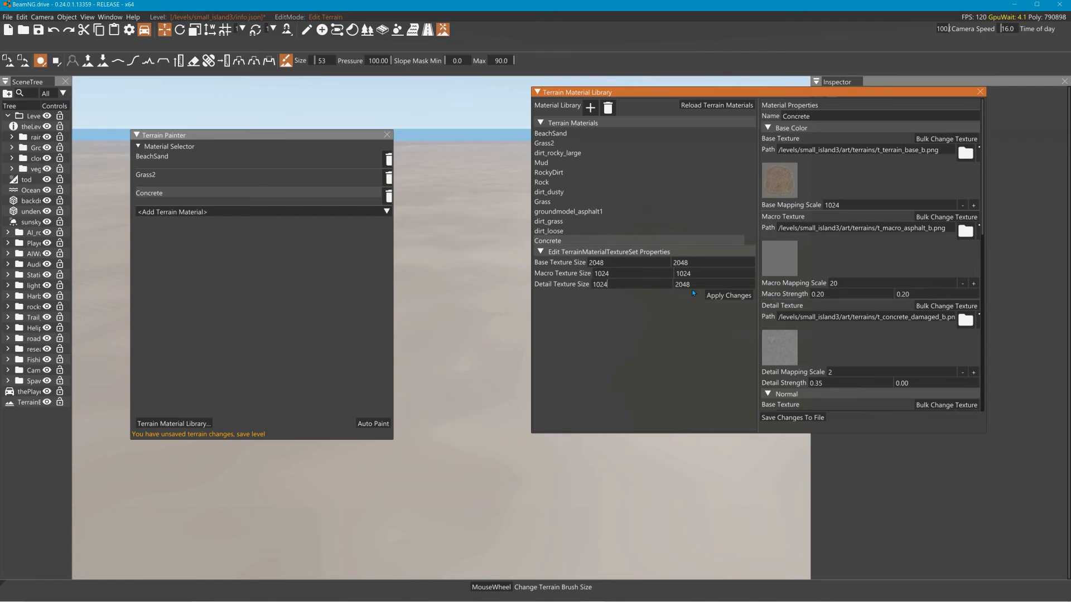
{"action": "left_click", "coordinate": [717, 286]}
{"action": "type", "text": "1024"}
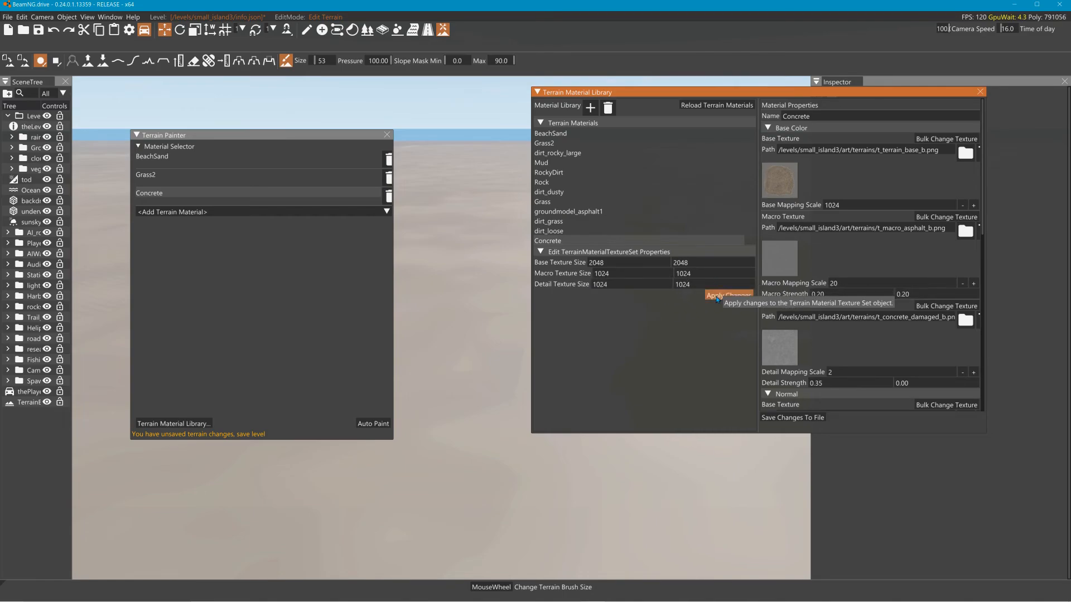
{"action": "left_click", "coordinate": [808, 418]}
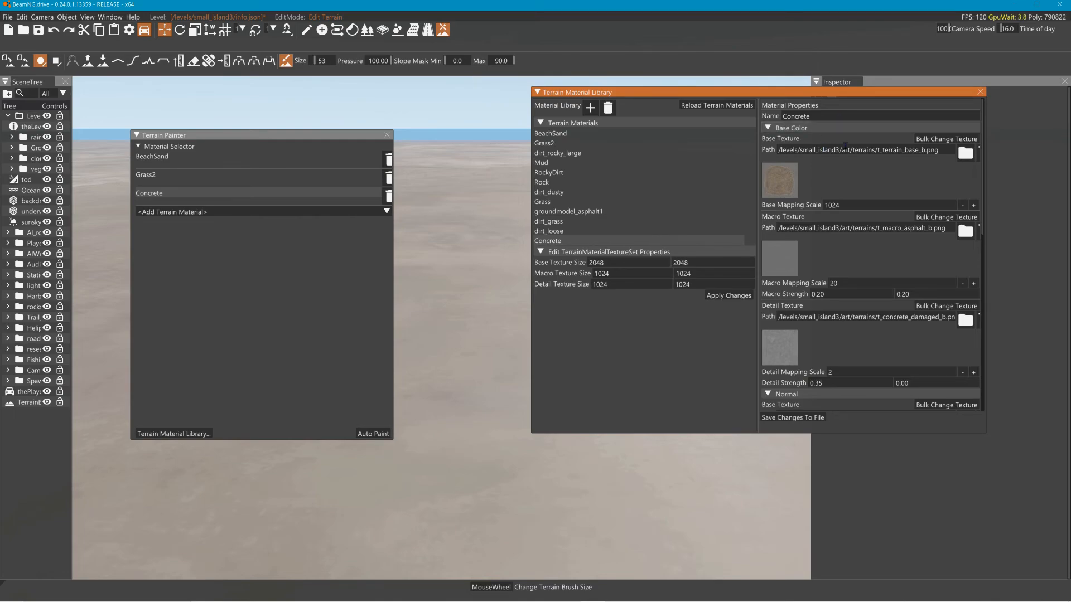
Bulk change the base textures of the dirt_rocky_large material to the t_terrain_base_b.png set in /levels/small_island3/art/terrains/.
{"action": "left_click", "coordinate": [564, 152]}
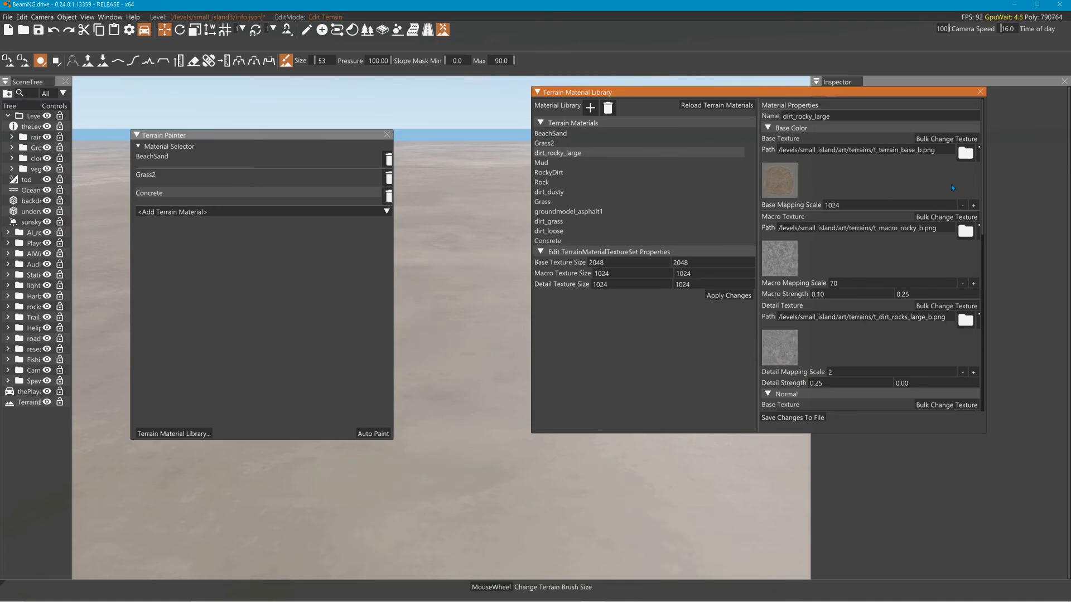
{"action": "left_click", "coordinate": [963, 150]}
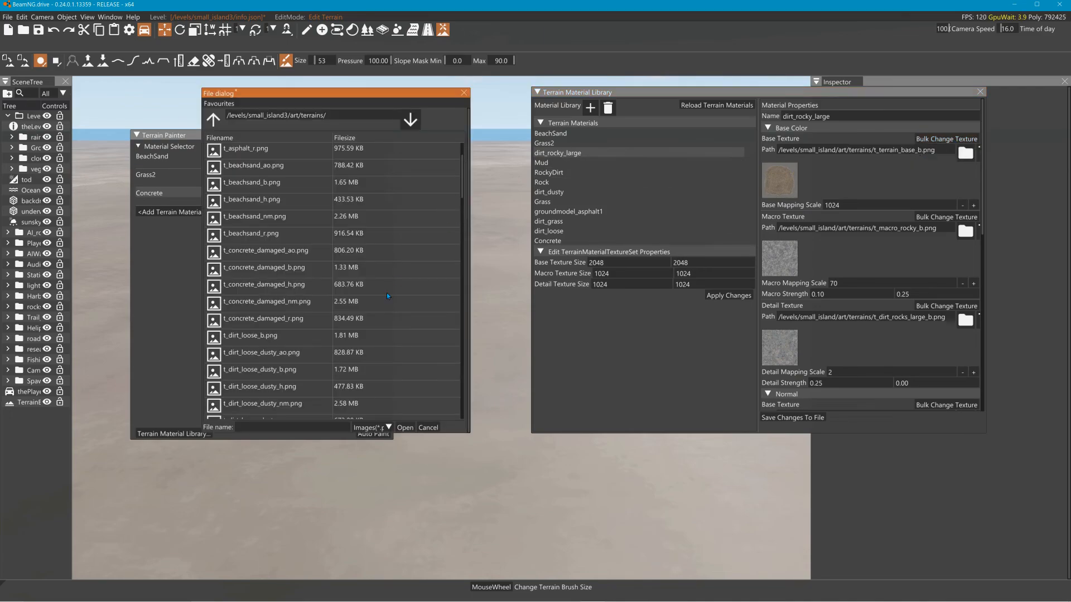
{"action": "scroll", "coordinate": [387, 296], "scroll_direction": "down", "scroll_amount": 2}
{"action": "scroll", "coordinate": [303, 327], "scroll_direction": "down", "scroll_amount": 20}
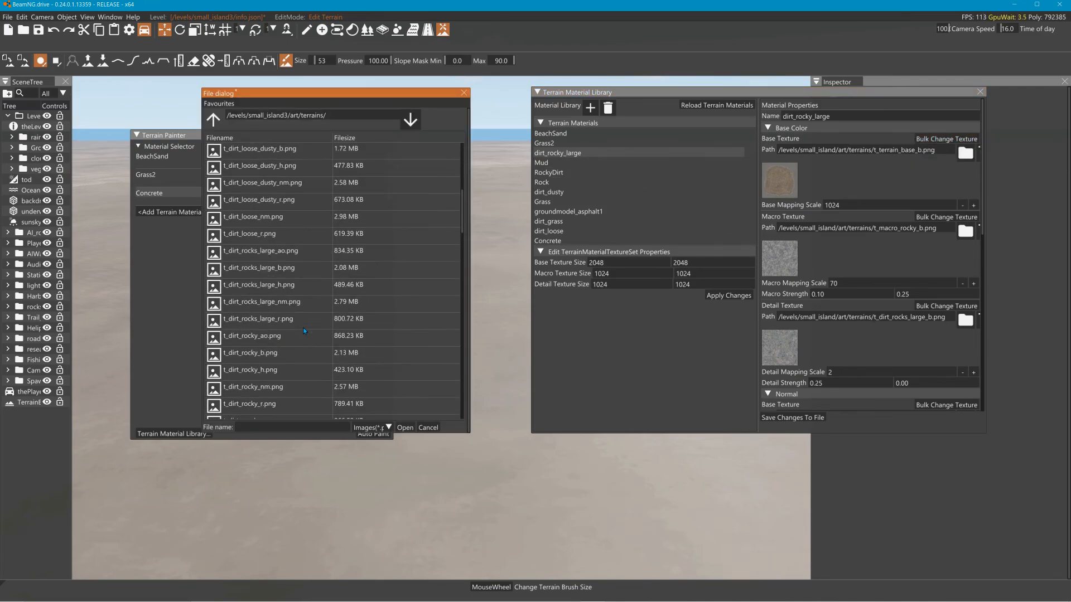
{"action": "scroll", "coordinate": [273, 348], "scroll_direction": "down", "scroll_amount": 15}
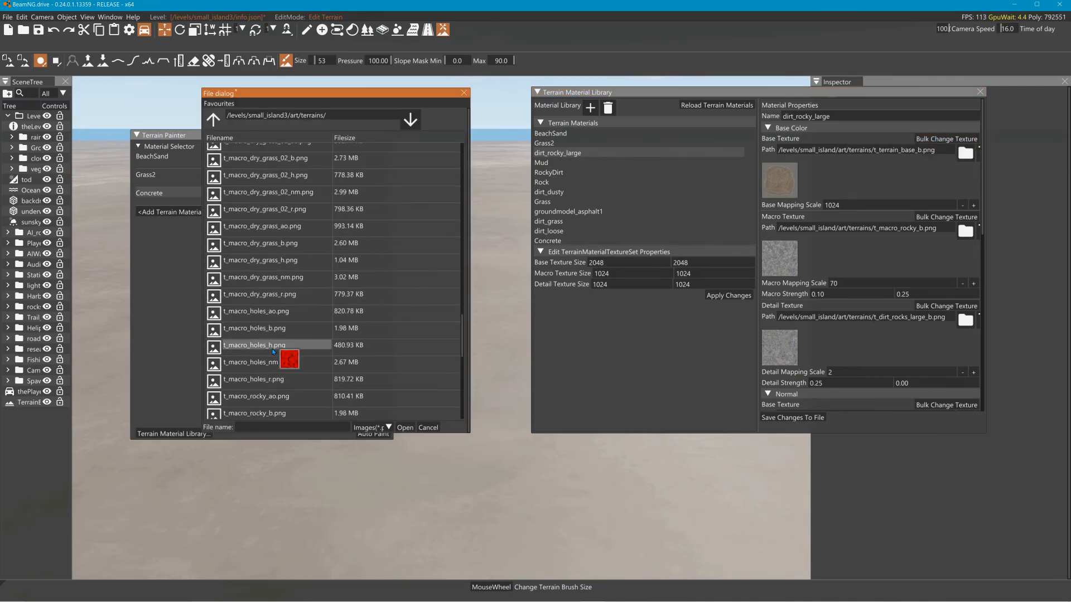
{"action": "left_click", "coordinate": [284, 357]}
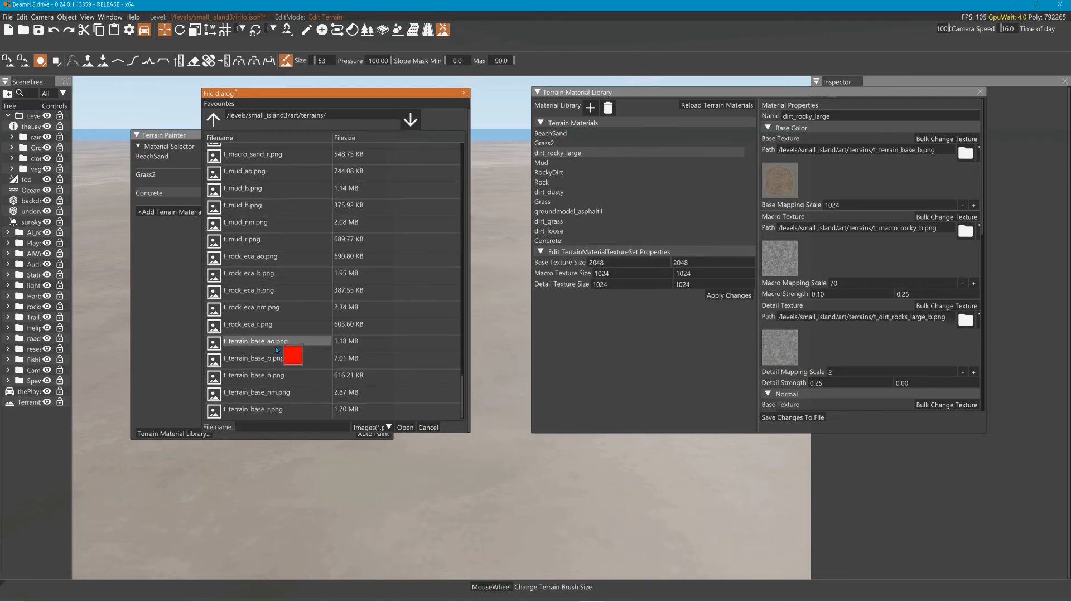
{"action": "left_click", "coordinate": [404, 427]}
{"action": "left_click", "coordinate": [558, 359]}
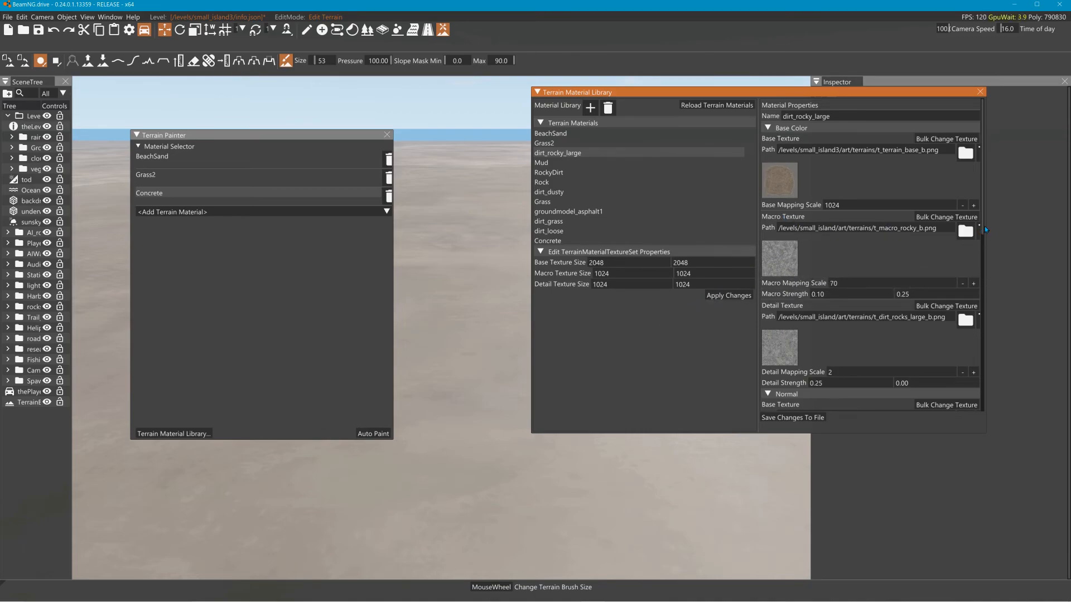
Bulk change the macro textures of dirt_rocky_large to the t_macro_rocky_b.png set from the small_island3 terrains folder.
{"action": "left_click", "coordinate": [965, 231]}
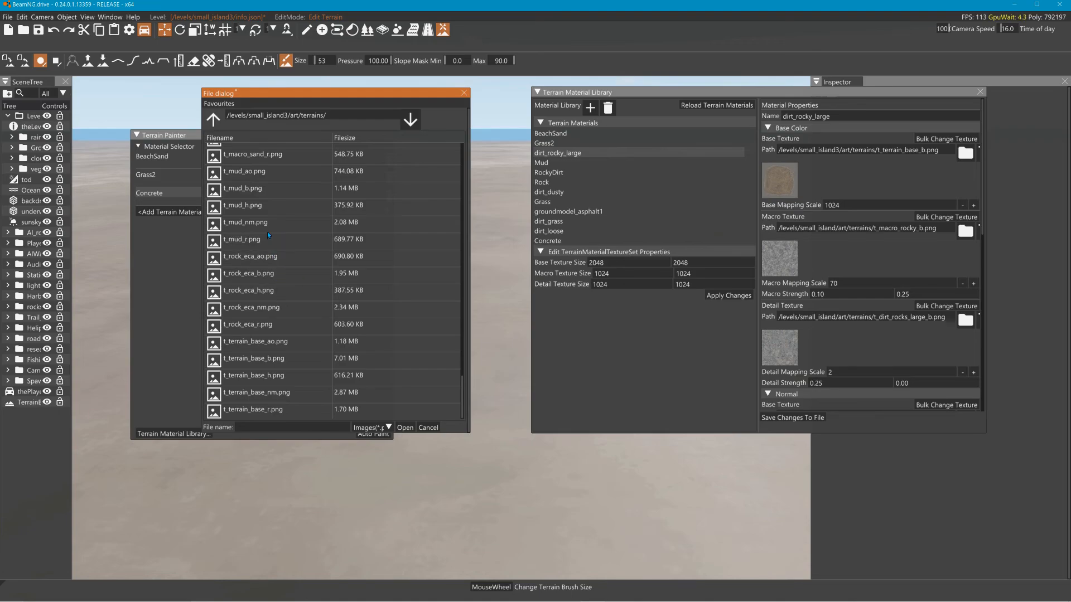
{"action": "scroll", "coordinate": [267, 232], "scroll_direction": "up", "scroll_amount": 4}
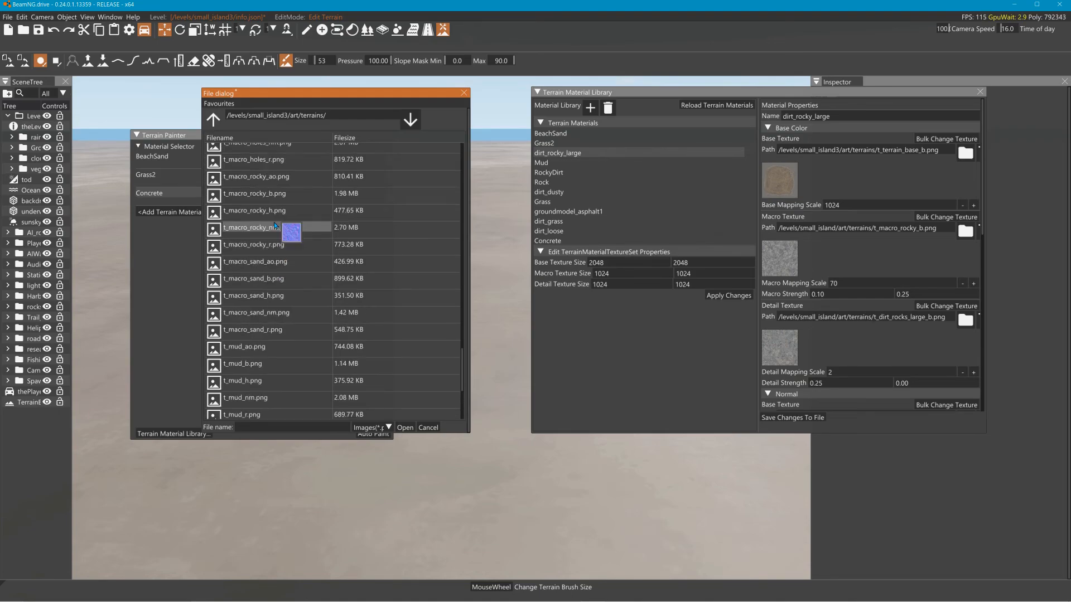
{"action": "left_click", "coordinate": [283, 195]}
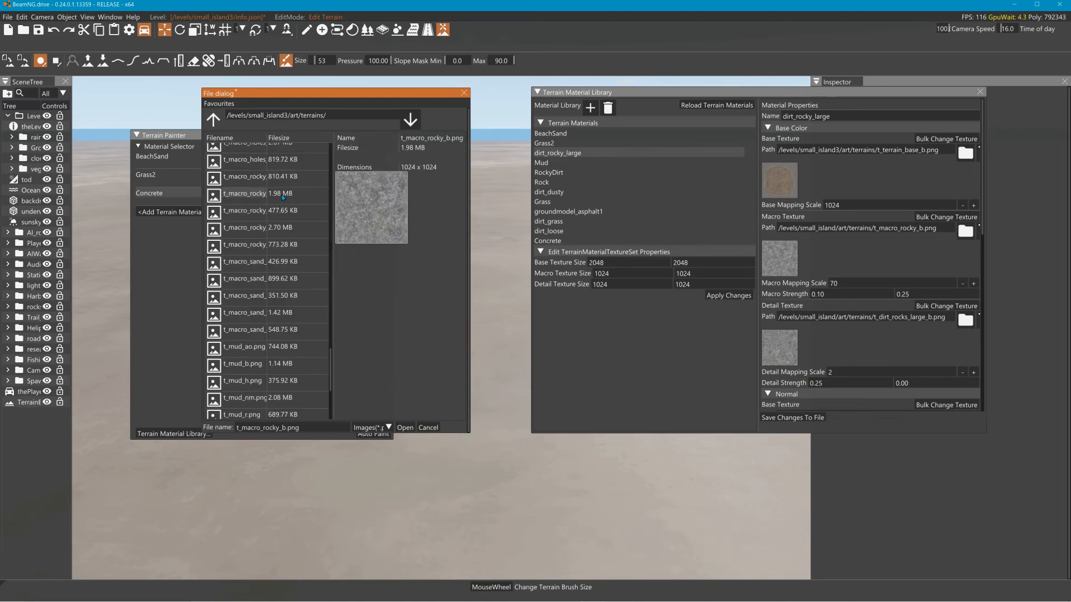
{"action": "left_click", "coordinate": [405, 428]}
{"action": "left_click", "coordinate": [671, 367]}
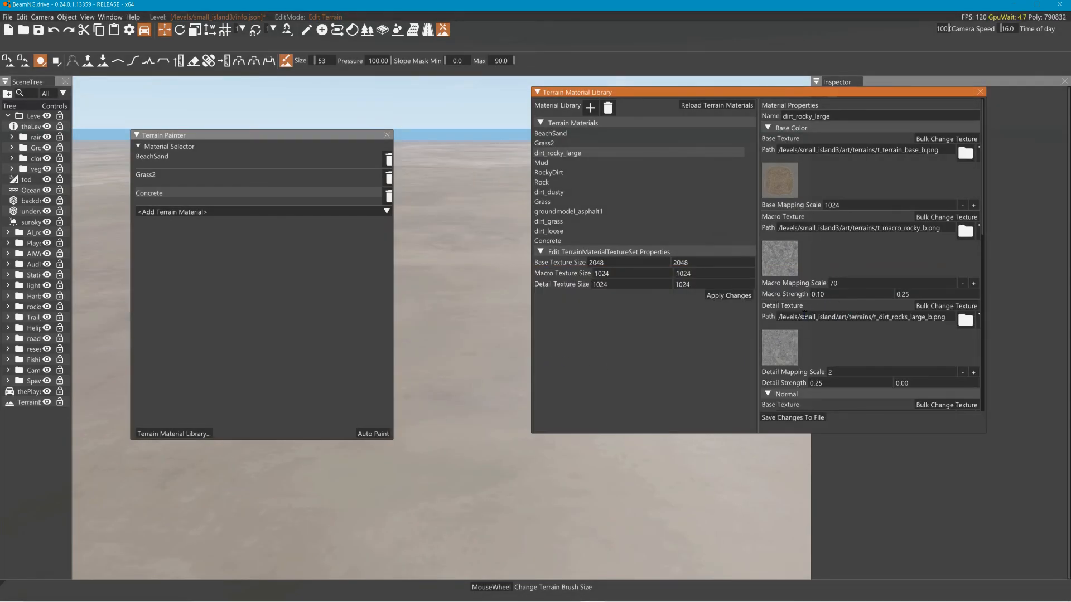
Bulk change the detail textures of dirt_rocky_large to the small_island3 t_dirt_rocks_large_b.png set and save the changes to file.
{"action": "left_click", "coordinate": [948, 306]}
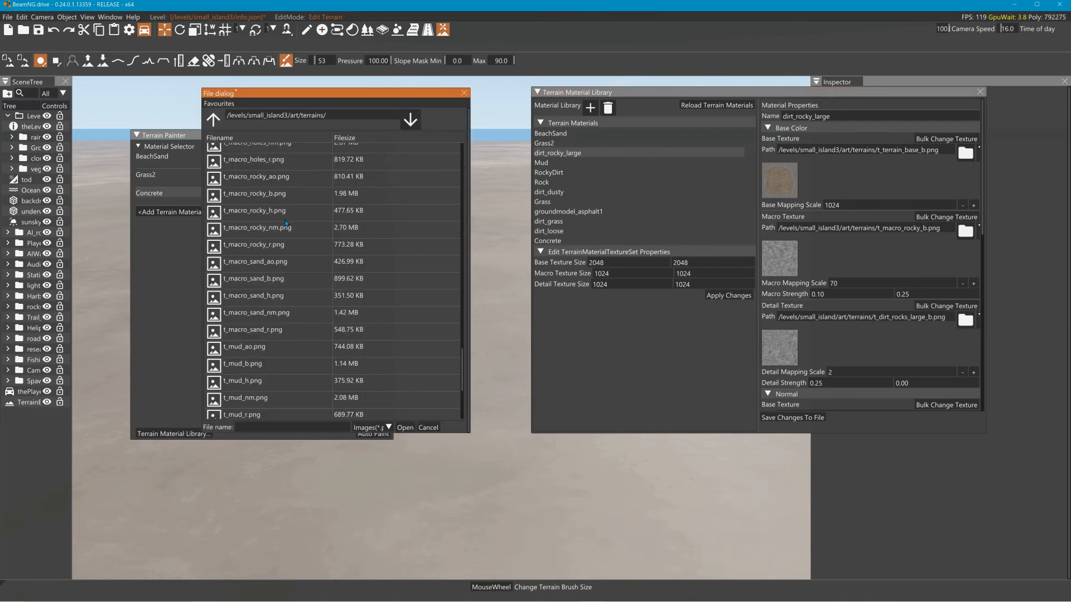
{"action": "scroll", "coordinate": [284, 242], "scroll_direction": "down", "scroll_amount": 3}
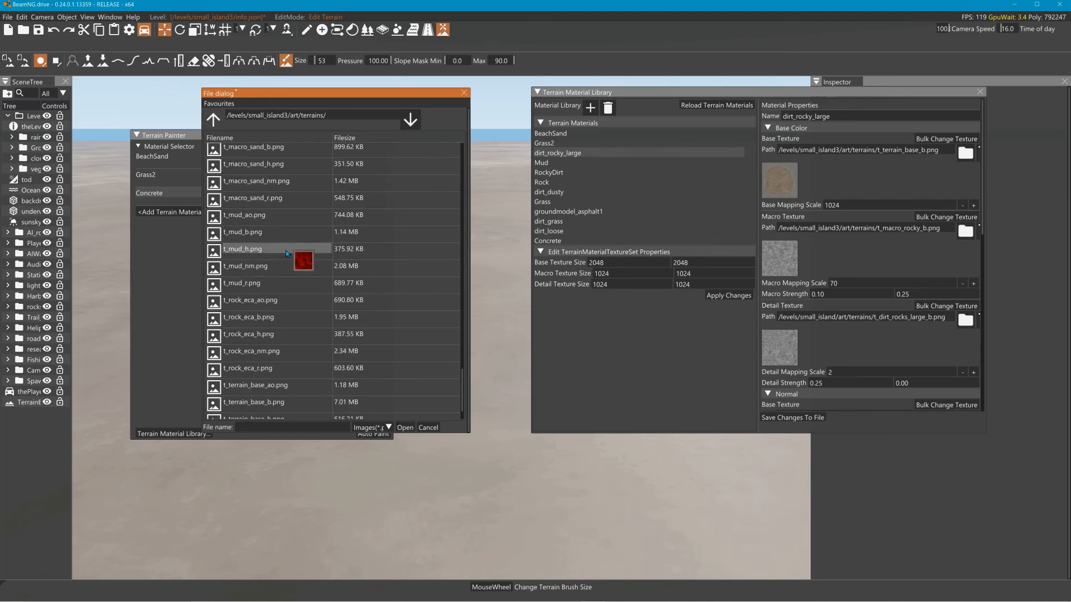
{"action": "scroll", "coordinate": [285, 250], "scroll_direction": "up", "scroll_amount": 10}
{"action": "scroll", "coordinate": [286, 250], "scroll_direction": "up", "scroll_amount": 8}
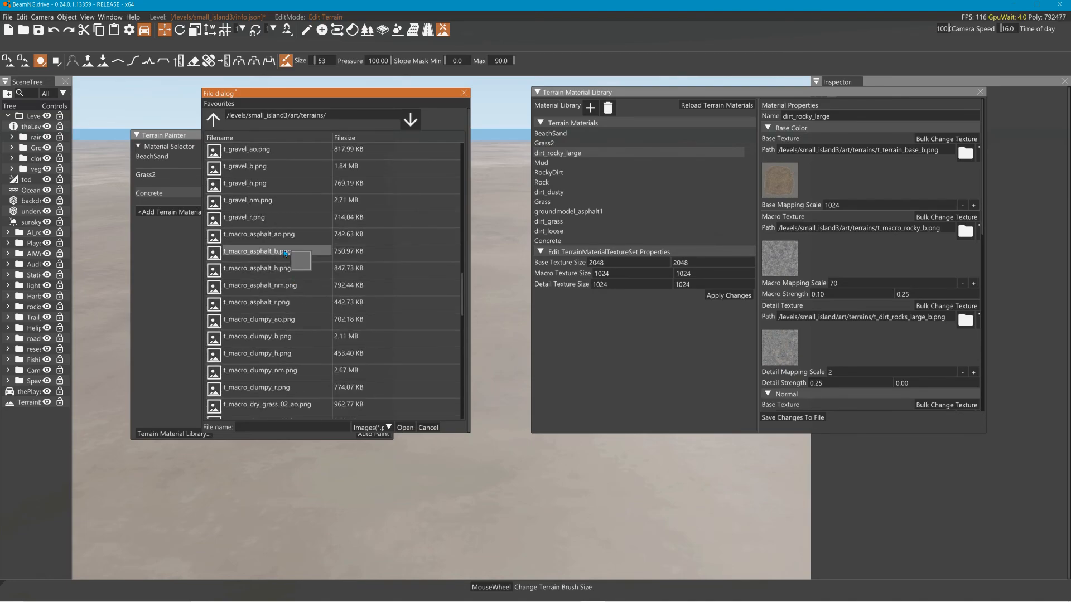
{"action": "scroll", "coordinate": [282, 253], "scroll_direction": "up", "scroll_amount": 2}
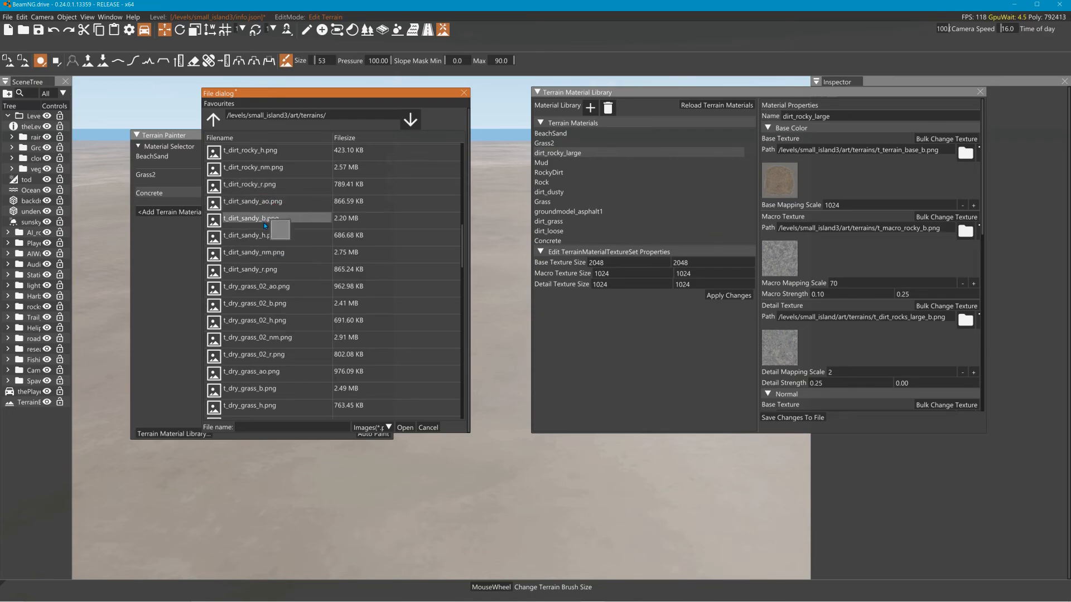
{"action": "scroll", "coordinate": [273, 191], "scroll_direction": "up", "scroll_amount": 2}
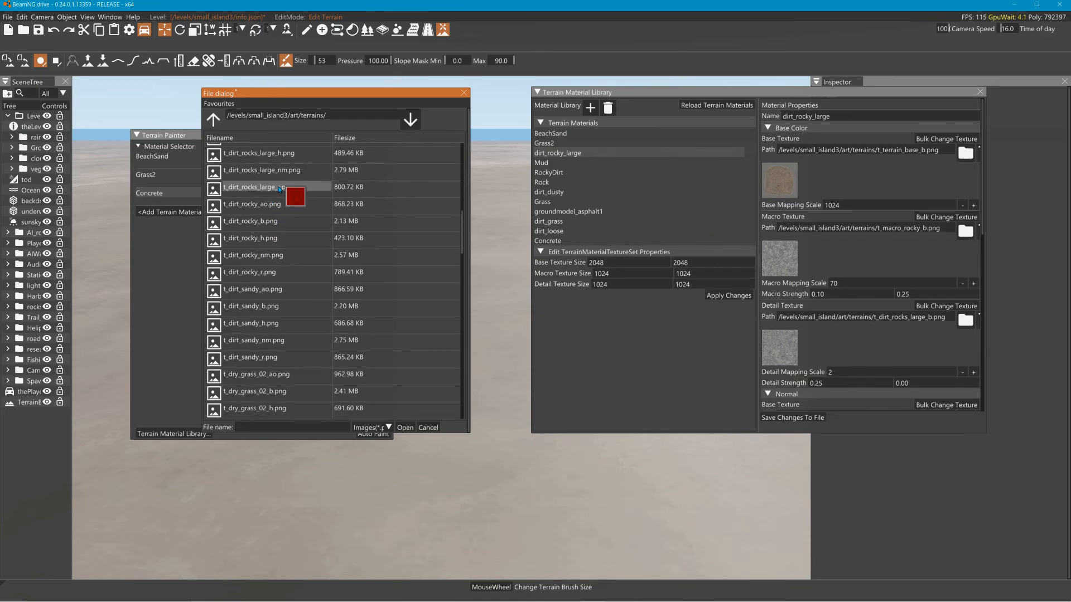
{"action": "scroll", "coordinate": [280, 173], "scroll_direction": "up", "scroll_amount": 1}
{"action": "left_click", "coordinate": [278, 180]}
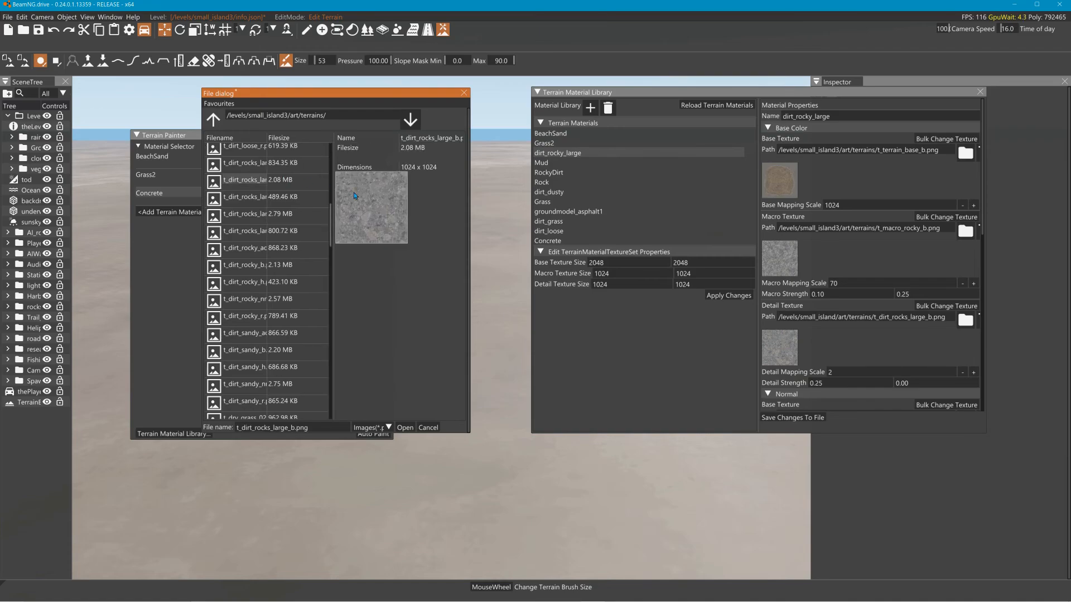
{"action": "left_click", "coordinate": [404, 428]}
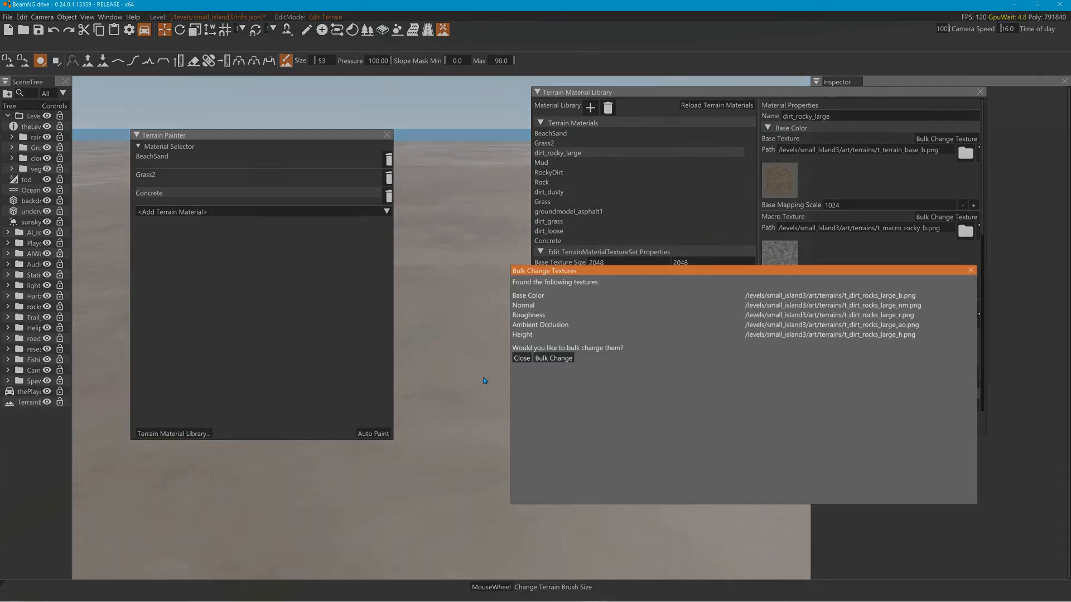
{"action": "left_click", "coordinate": [559, 358]}
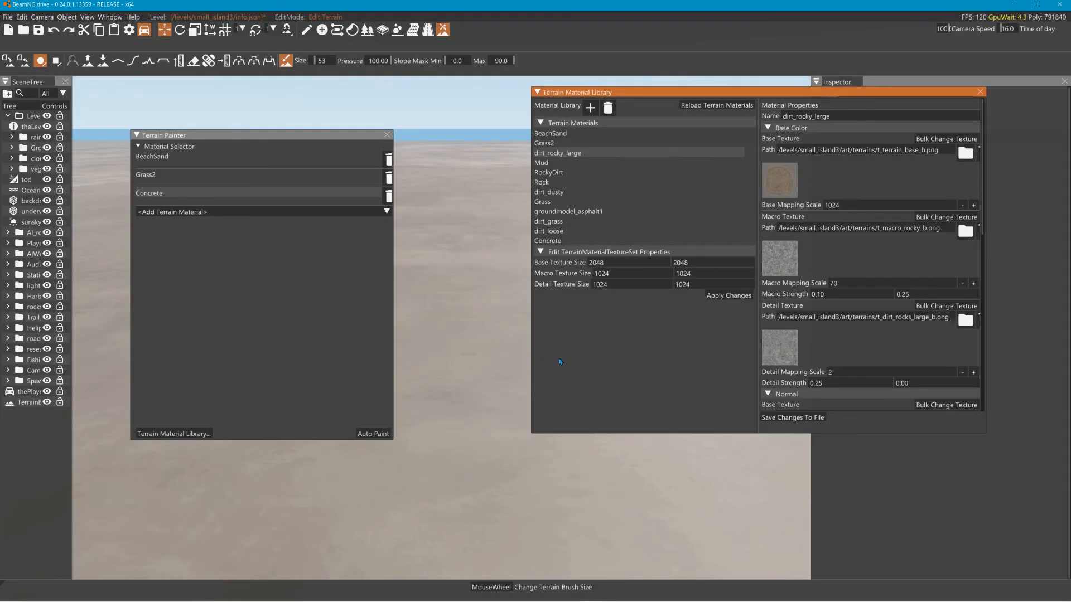
{"action": "left_click", "coordinate": [793, 418]}
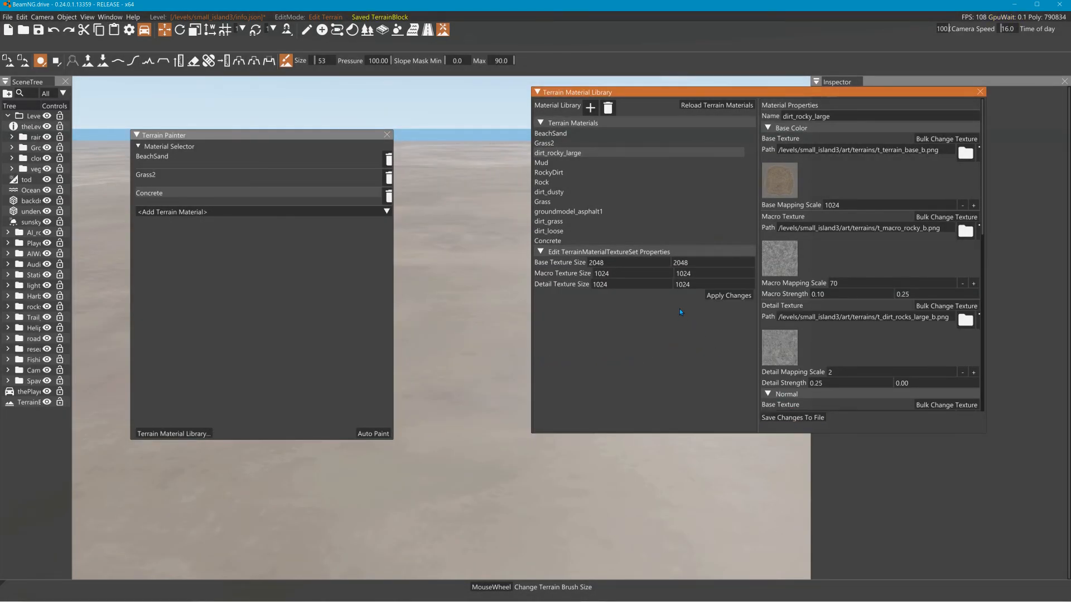
Add dirt_rocky_large to the terrain painter's materials, then paint it onto the terrain and inspect the rocky surface.
{"action": "left_click", "coordinate": [202, 212]}
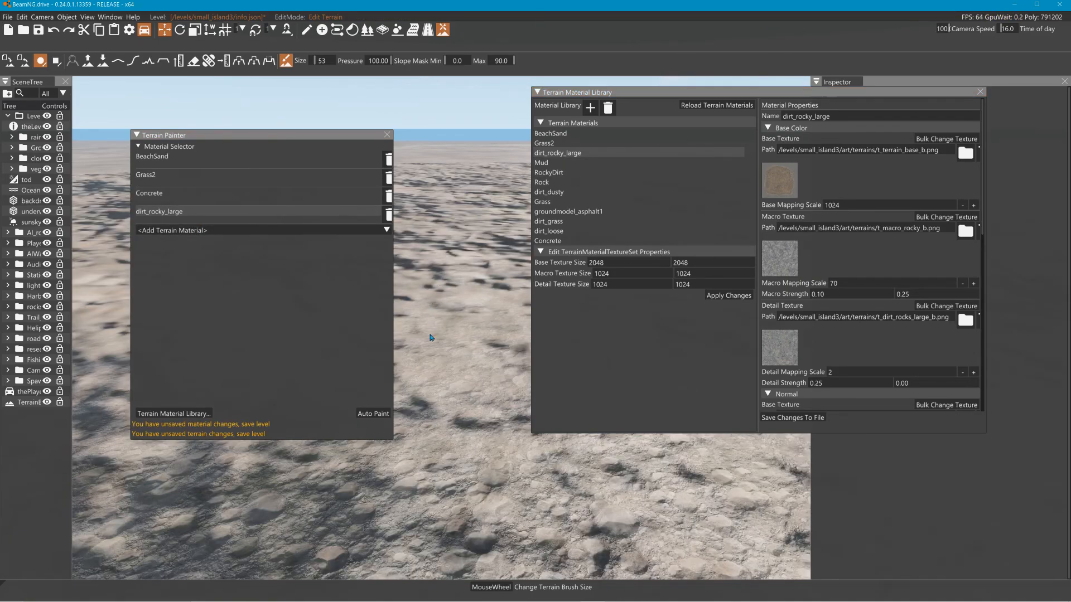
{"action": "right_click_drag", "start_coordinate": [472, 336], "coordinate": [452, 304]}
{"action": "key", "text": "s"}
{"action": "key", "text": "d"}
{"action": "key", "text": "w"}
{"action": "key", "text": "w"}
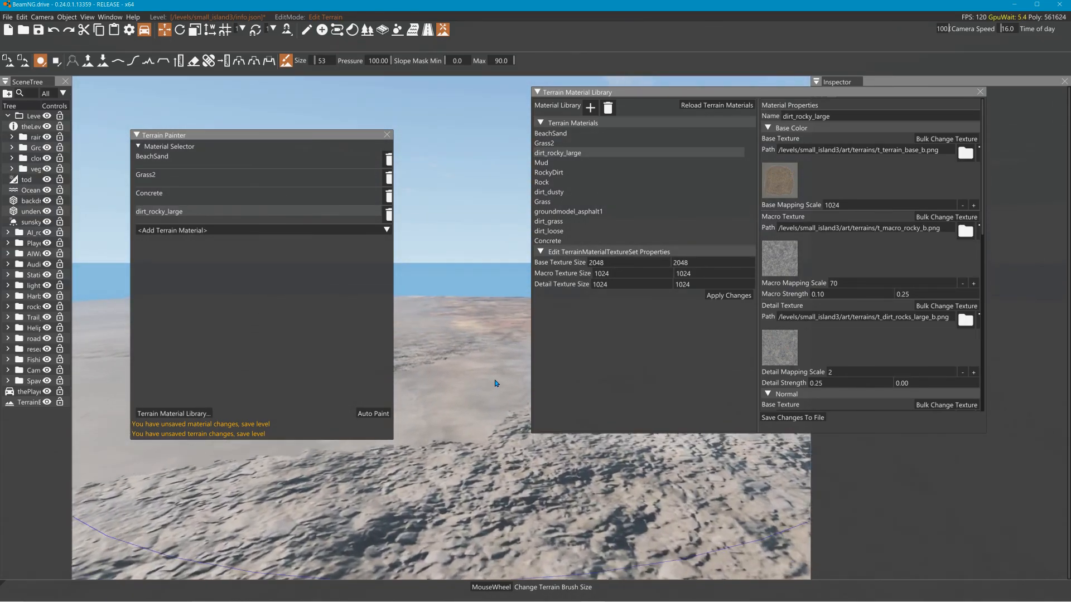
{"action": "key", "text": "w"}
{"action": "mouse_move", "coordinate": [495, 383]}
{"action": "right_mouse_down"}
{"action": "mouse_move", "coordinate": [472, 362]}
{"action": "mouse_move", "coordinate": [480, 390]}
{"action": "right_mouse_up"}
{"action": "key", "text": "w"}
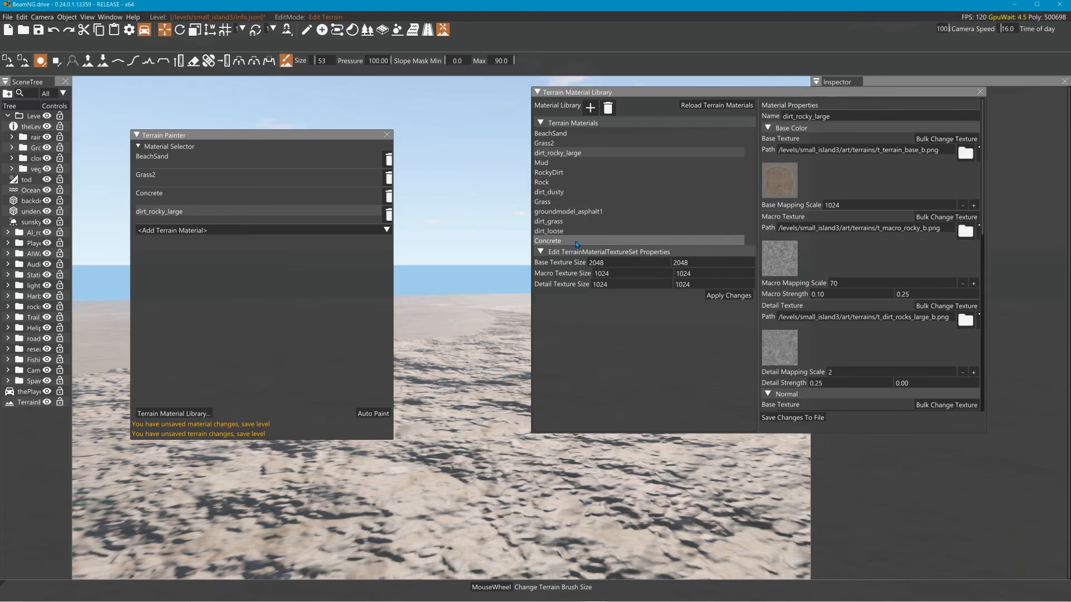
Bulk change the base textures of the groundmodel_asphalt1 material to the t_terrain_base_b.png set in /levels/small_island3/art/terrains/.
{"action": "left_click", "coordinate": [588, 212]}
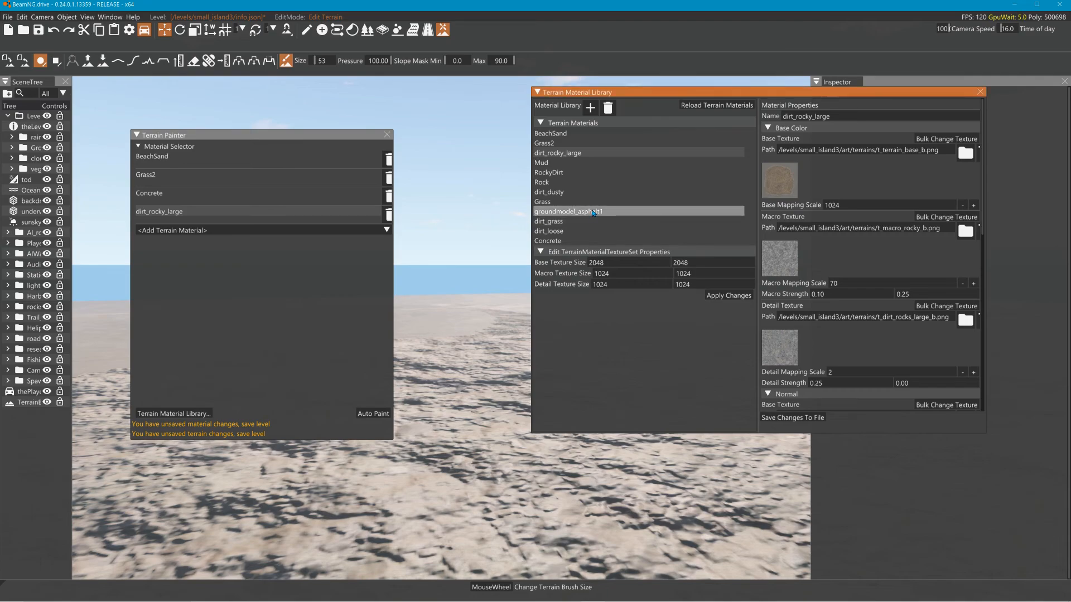
{"action": "left_click", "coordinate": [966, 153]}
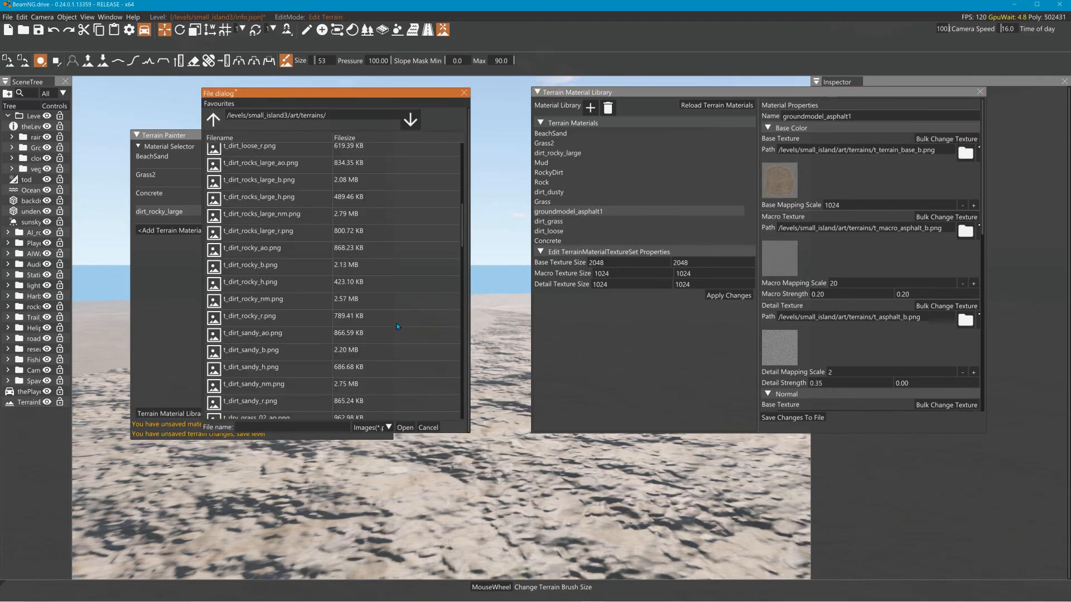
{"action": "scroll", "coordinate": [283, 374], "scroll_direction": "down", "scroll_amount": 2}
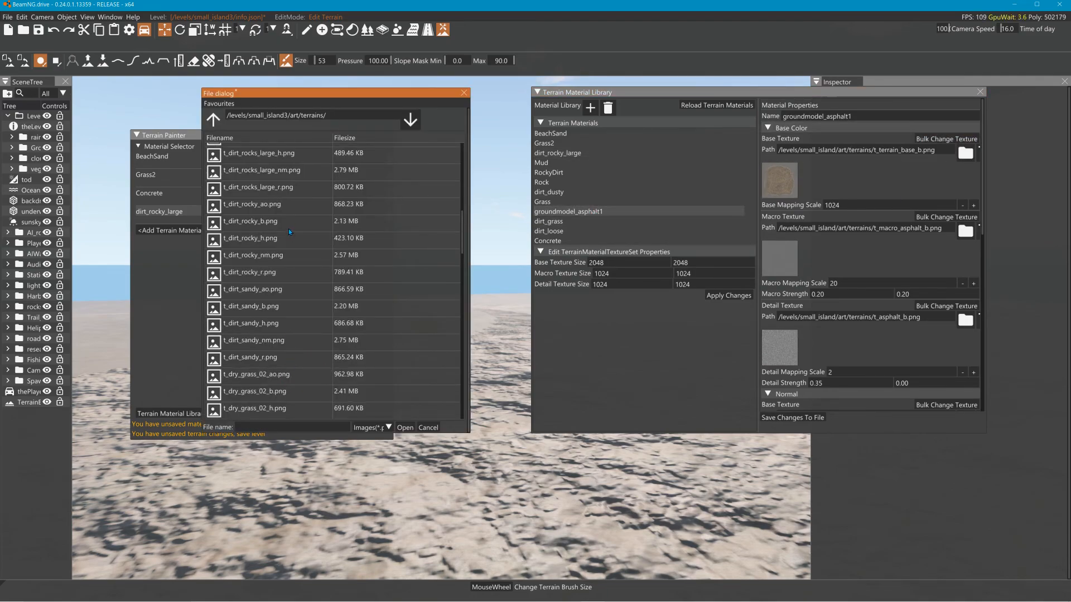
{"action": "scroll", "coordinate": [278, 217], "scroll_direction": "down", "scroll_amount": 6}
{"action": "scroll", "coordinate": [274, 335], "scroll_direction": "down", "scroll_amount": 8}
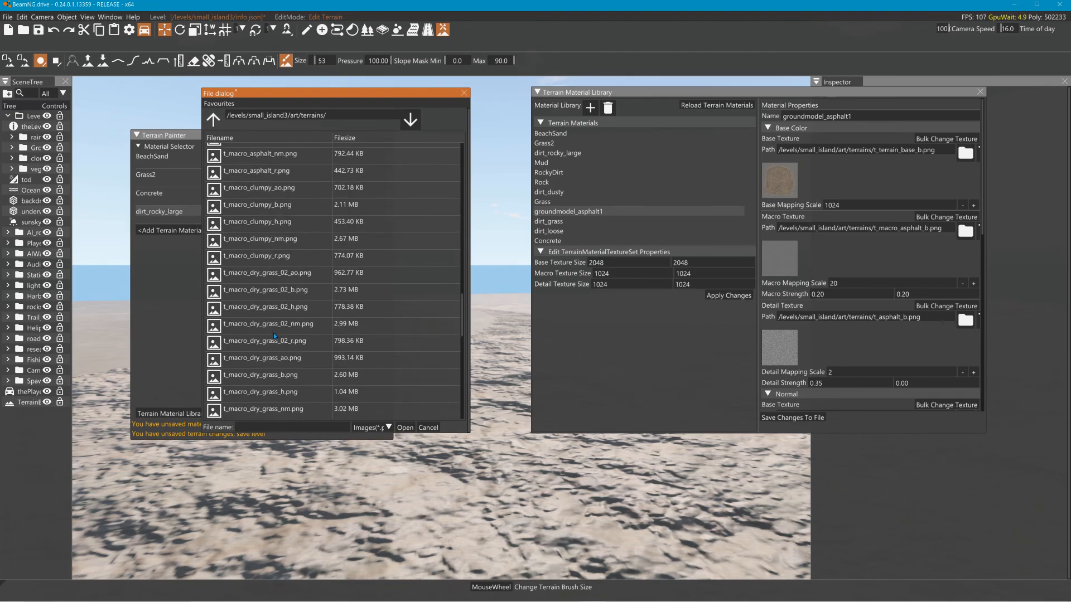
{"action": "scroll", "coordinate": [273, 336], "scroll_direction": "down", "scroll_amount": 4}
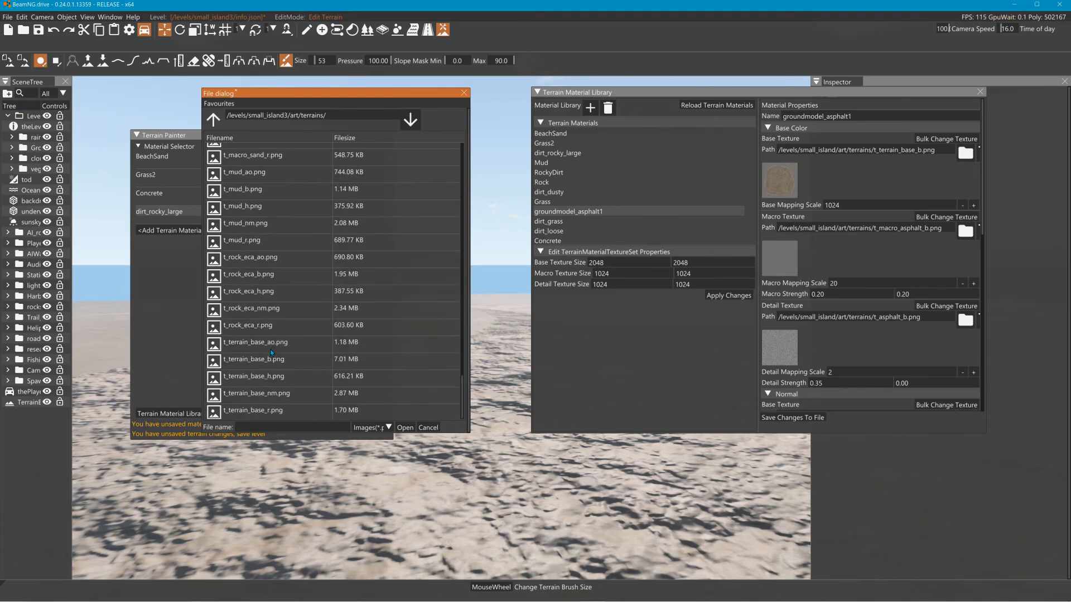
{"action": "left_click", "coordinate": [262, 359]}
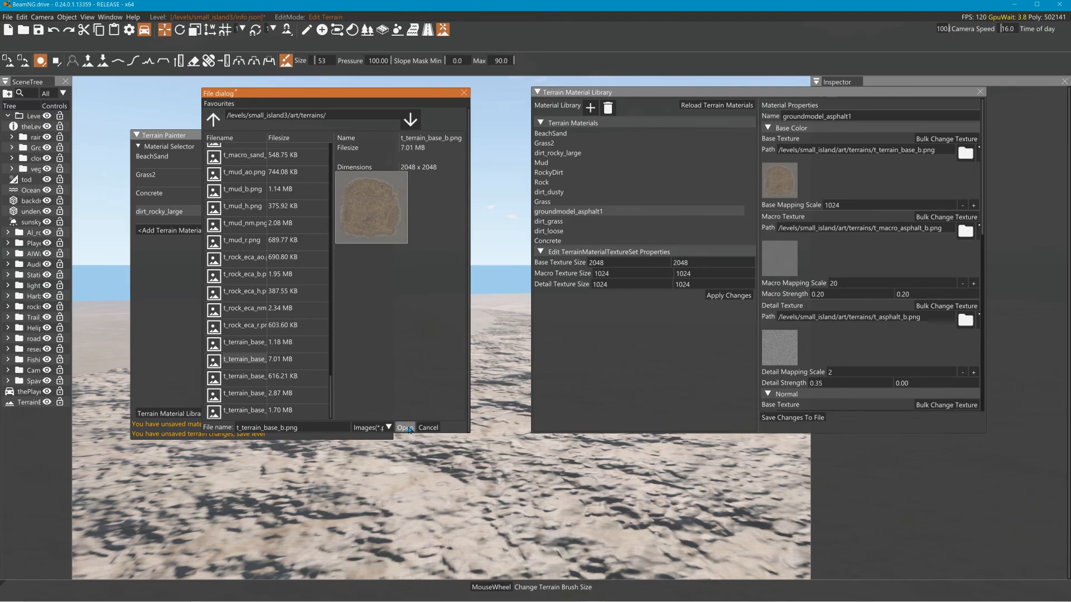
{"action": "left_click", "coordinate": [406, 428]}
{"action": "left_click", "coordinate": [554, 358]}
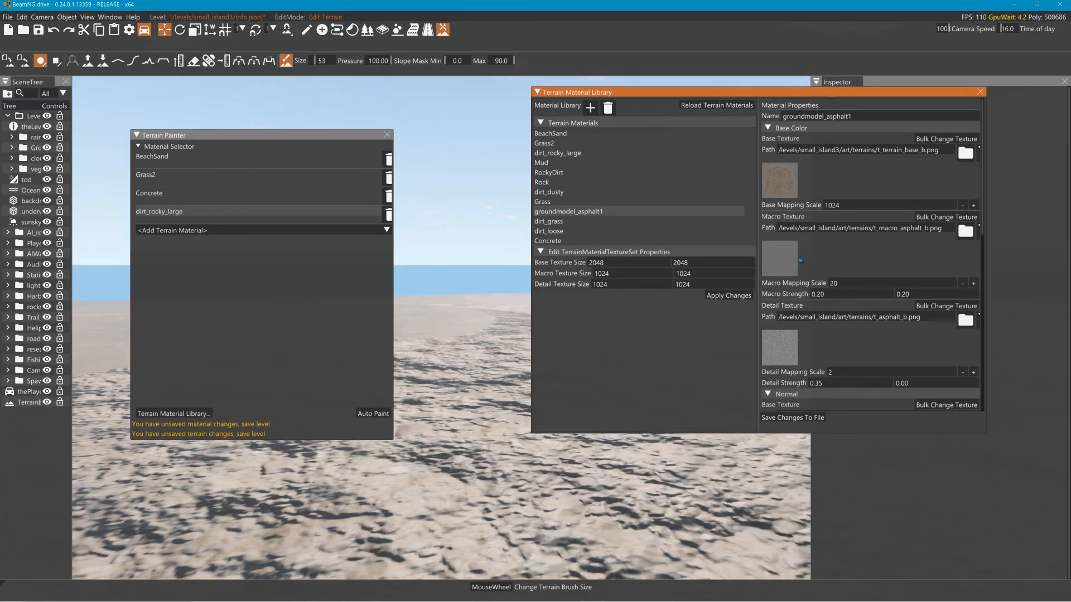
Bulk change the macro textures of groundmodel_asphalt1 to the t_macro_asphalt_b.png set from the small_island3 terrains folder.
{"action": "left_click", "coordinate": [965, 231]}
{"action": "scroll", "coordinate": [251, 257], "scroll_direction": "up", "scroll_amount": 6}
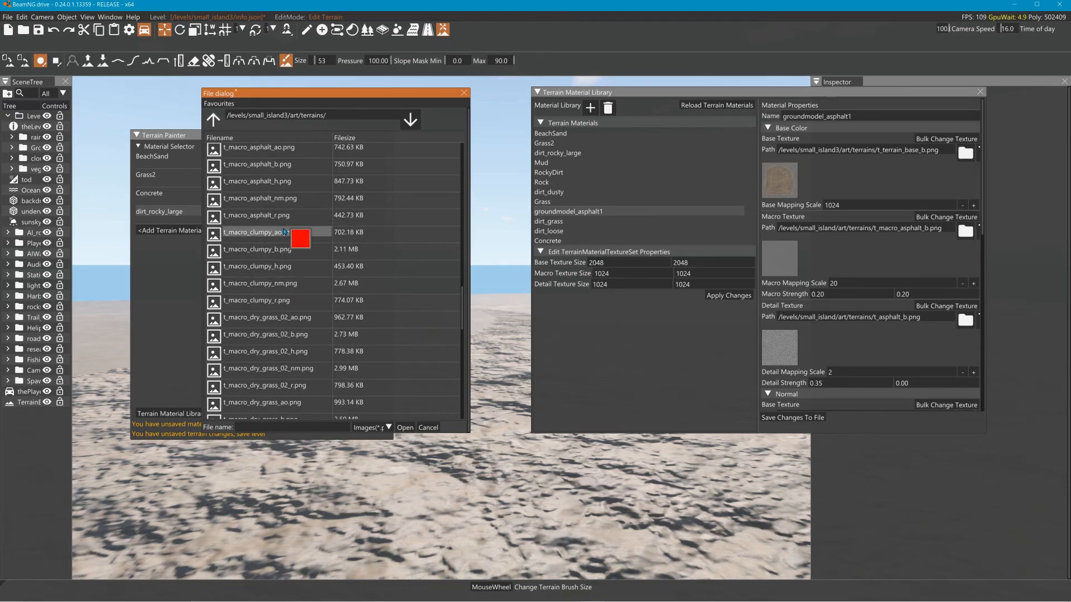
{"action": "left_click", "coordinate": [289, 165]}
{"action": "left_click", "coordinate": [405, 427]}
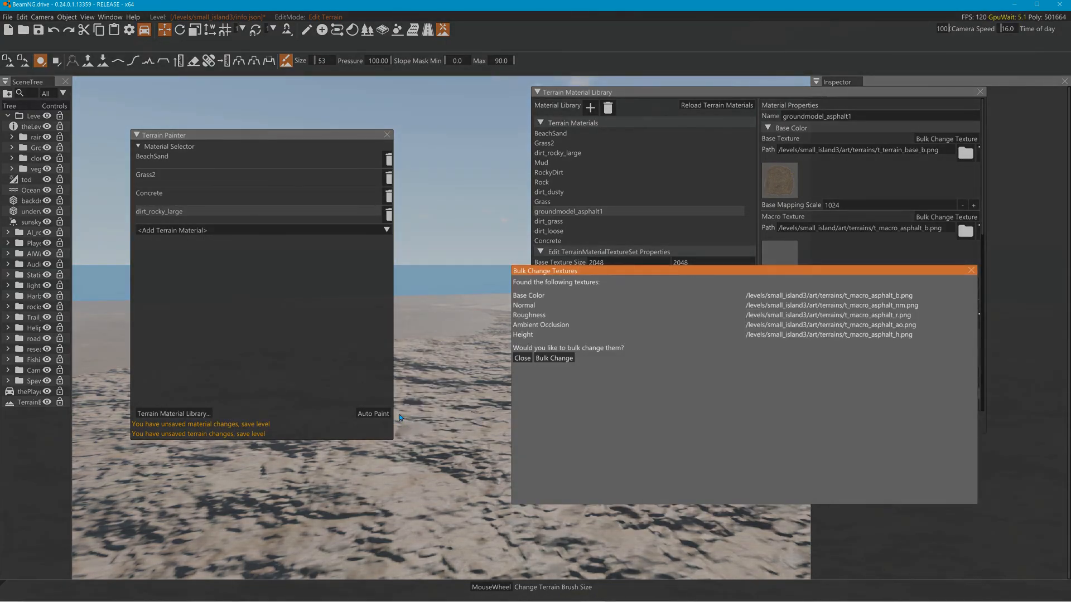
{"action": "left_click", "coordinate": [555, 357]}
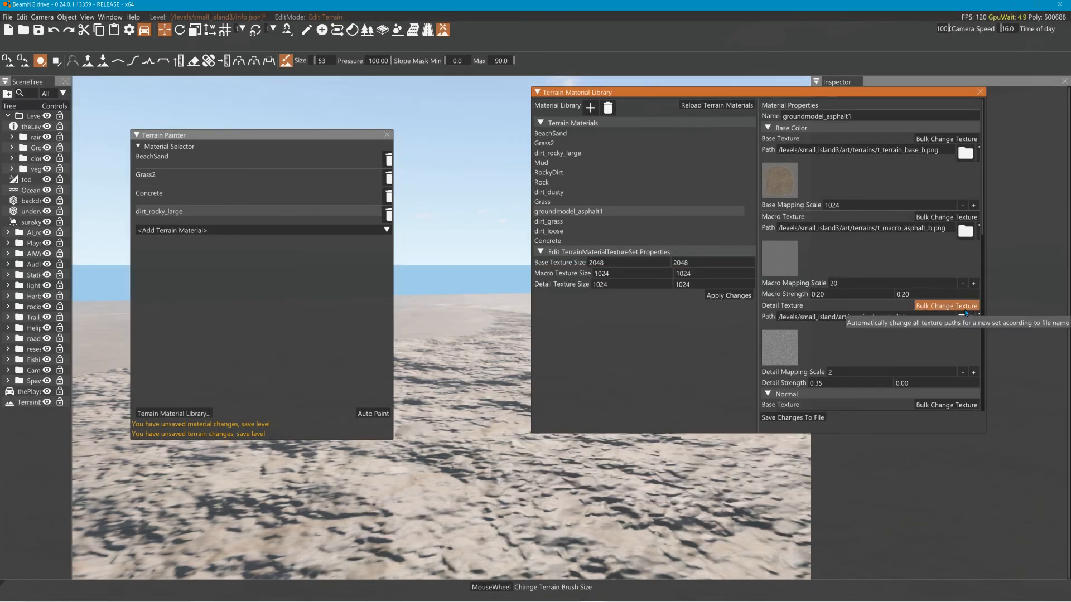
Bulk change the detail textures of groundmodel_asphalt1 to the small_island3 t_asphalt_b.png set and save the changes to file.
{"action": "left_click", "coordinate": [965, 320]}
{"action": "scroll", "coordinate": [291, 315], "scroll_direction": "up", "scroll_amount": 10}
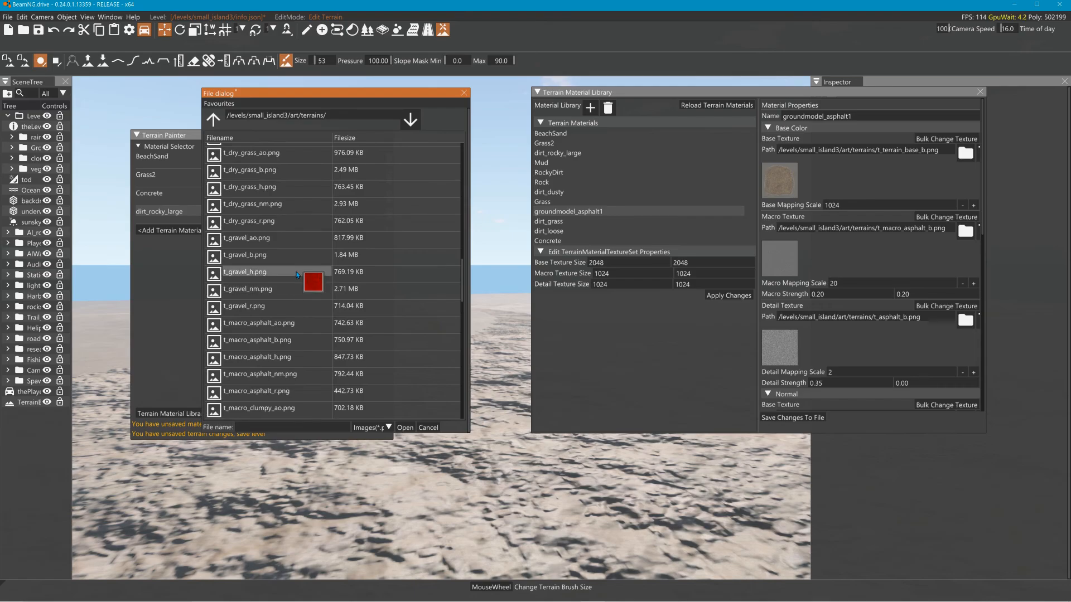
{"action": "scroll", "coordinate": [298, 272], "scroll_direction": "up", "scroll_amount": 10}
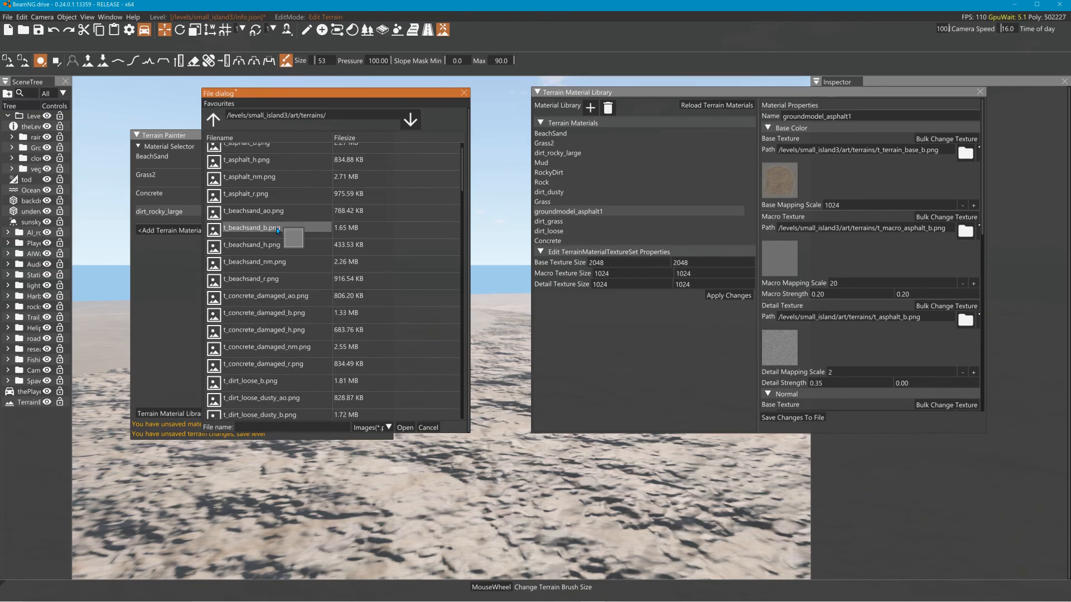
{"action": "left_click", "coordinate": [280, 166]}
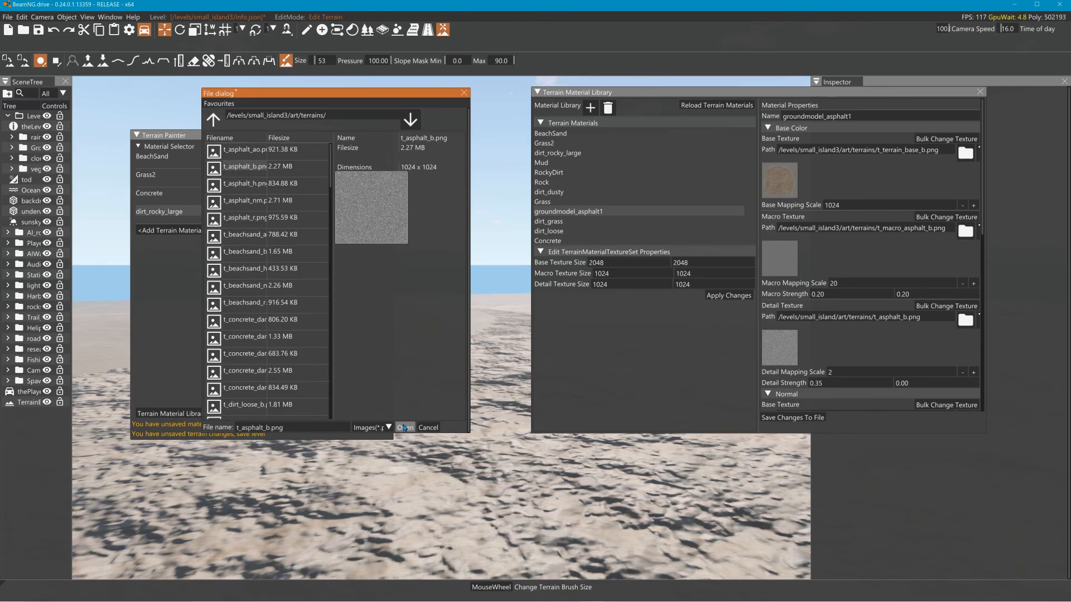
{"action": "left_click", "coordinate": [404, 427]}
{"action": "left_click", "coordinate": [555, 360]}
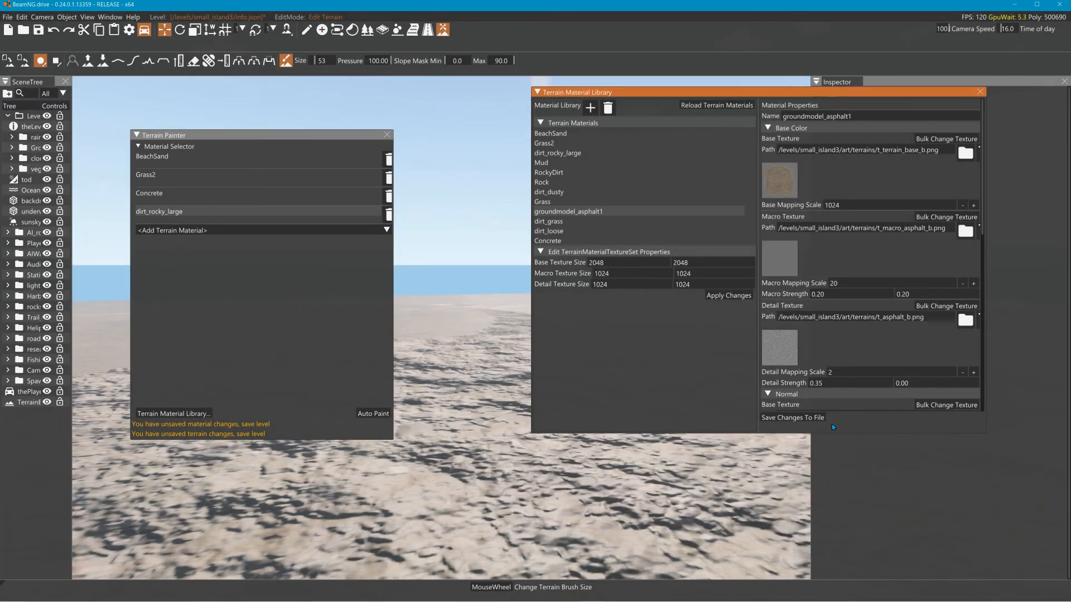
{"action": "left_click", "coordinate": [799, 417]}
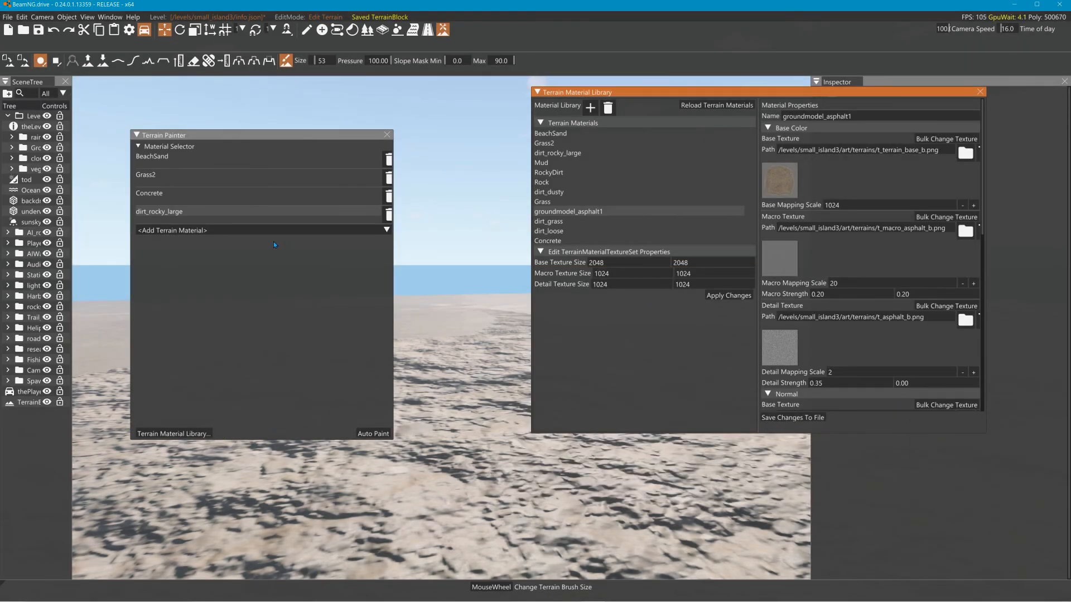
Add groundmodel_asphalt1 to the terrain painter's materials and paint it over the rocky ground.
{"action": "left_click", "coordinate": [216, 229]}
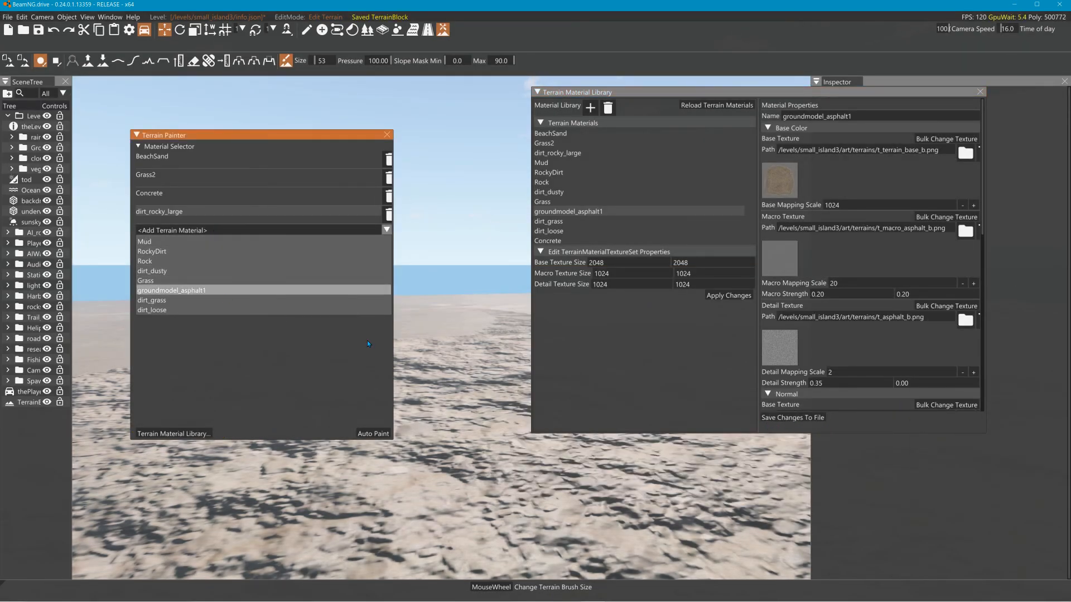
{"action": "left_click", "coordinate": [194, 289]}
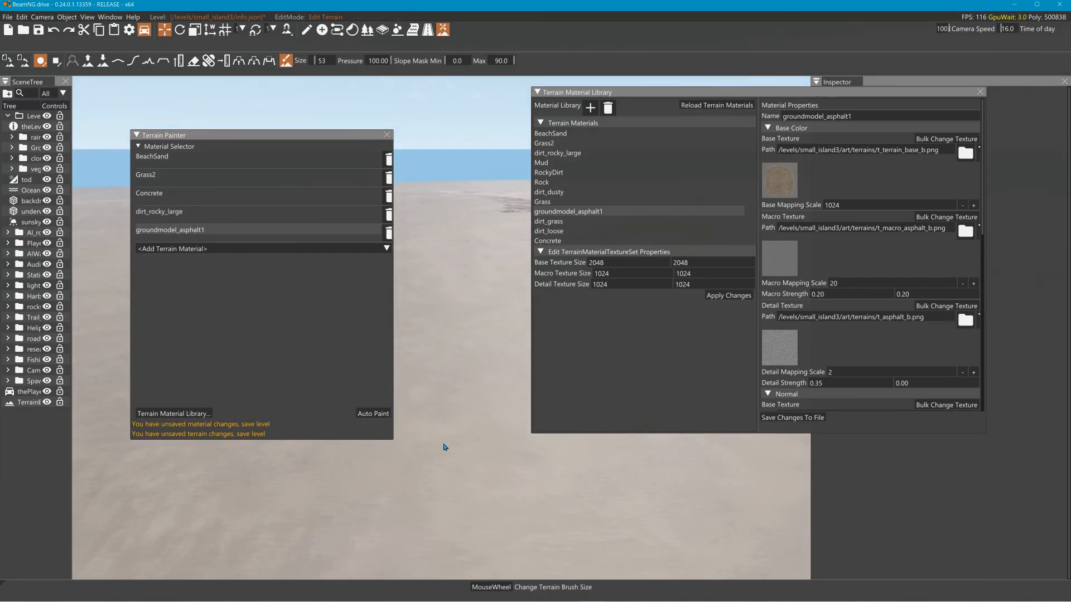
{"action": "right_click_drag", "start_coordinate": [437, 362], "coordinate": [437, 411]}
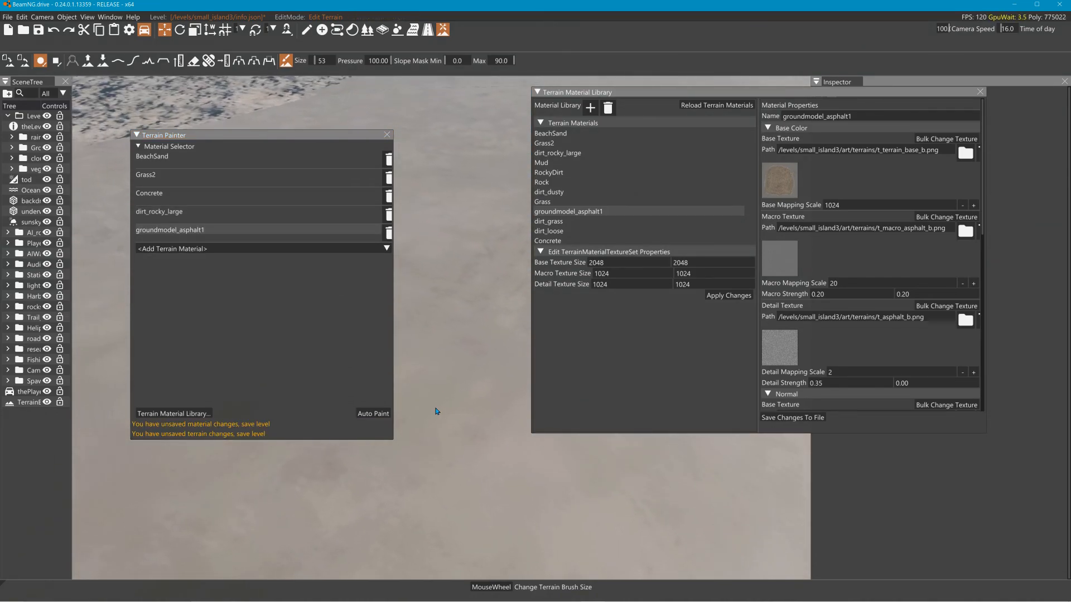
{"action": "right_click_drag", "start_coordinate": [462, 303], "coordinate": [461, 223]}
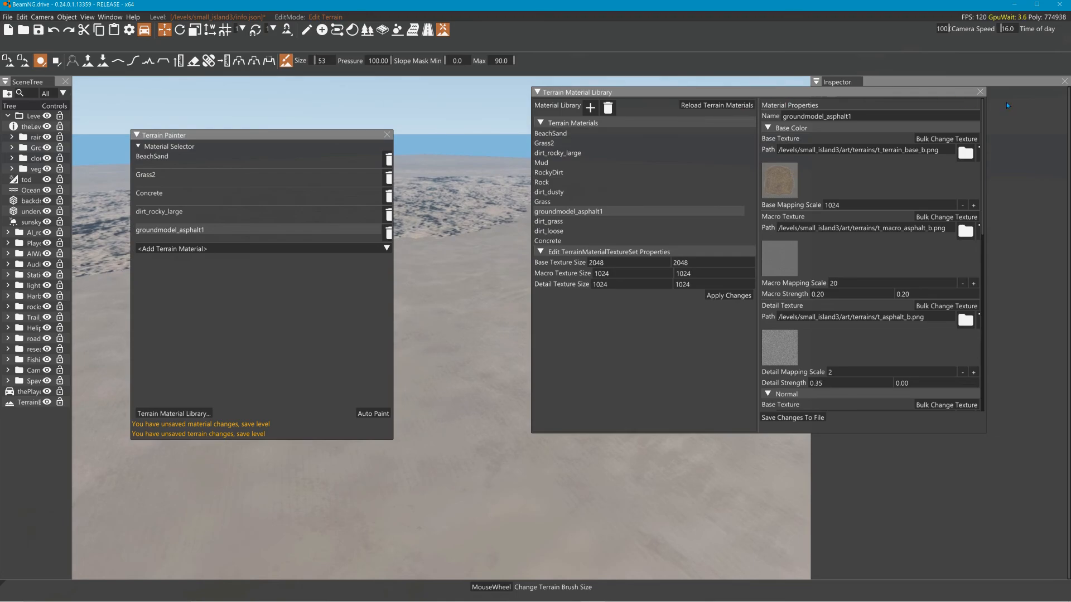
Close the material library and terrain painter, then examine the painted asphalt, rocky ground and base texture coverage across the terrain.
{"action": "left_click", "coordinate": [981, 92]}
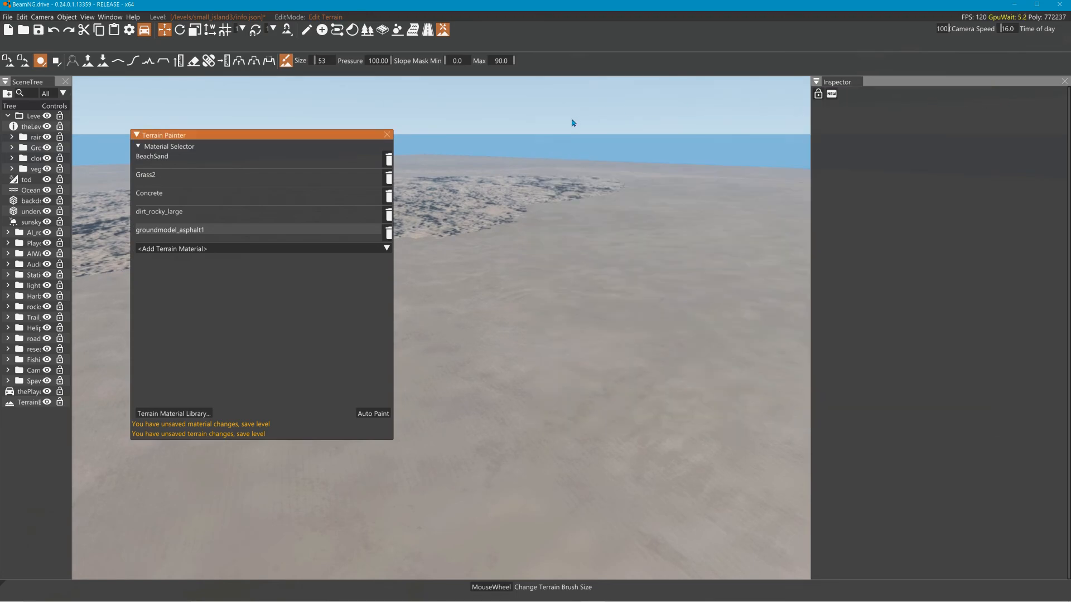
{"action": "left_click", "coordinate": [388, 135]}
{"action": "mouse_move", "coordinate": [475, 212]}
{"action": "right_mouse_down"}
{"action": "mouse_move", "coordinate": [473, 263]}
{"action": "mouse_move", "coordinate": [512, 287]}
{"action": "mouse_move", "coordinate": [519, 316]}
{"action": "mouse_move", "coordinate": [479, 308]}
{"action": "mouse_move", "coordinate": [480, 382]}
{"action": "right_mouse_up"}
{"action": "key", "text": "w"}
{"action": "key", "text": "w"}
{"action": "key", "text": "s"}
{"action": "key", "text": "w"}
{"action": "key", "text": "s"}
{"action": "key", "text": "s"}
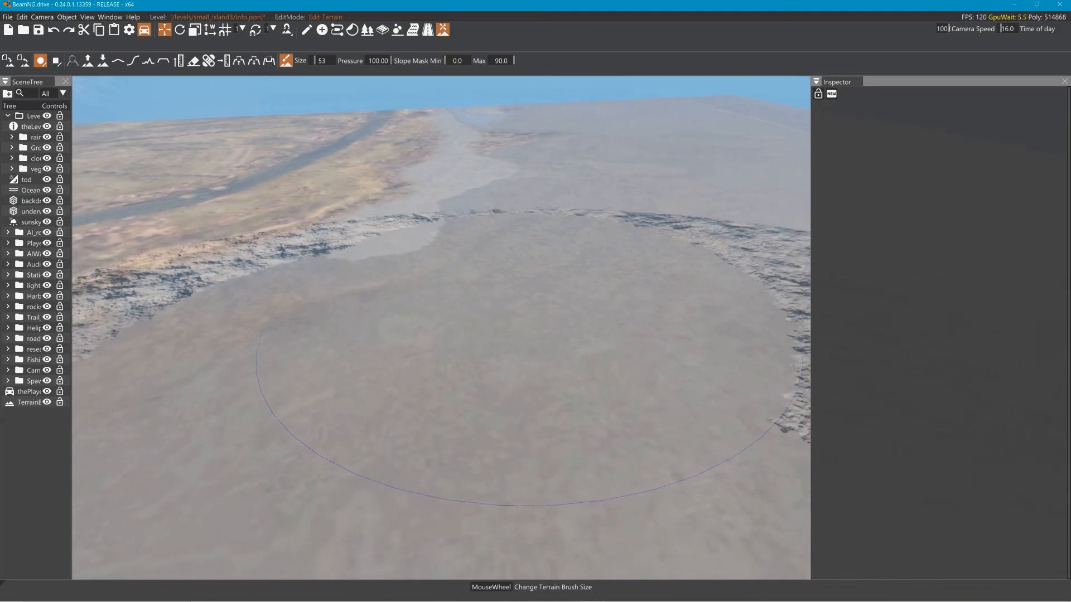
{"action": "right_click_drag", "start_coordinate": [574, 361], "coordinate": [614, 360]}
{"action": "key", "text": "s"}
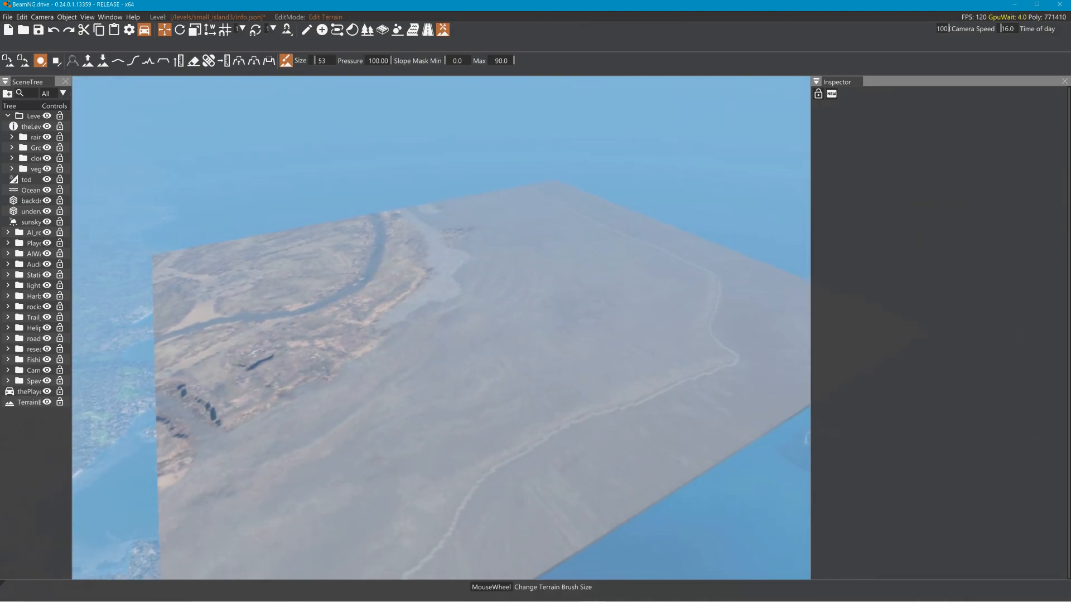
{"action": "right_click_drag", "start_coordinate": [571, 358], "coordinate": [552, 366]}
{"action": "key", "text": "w"}
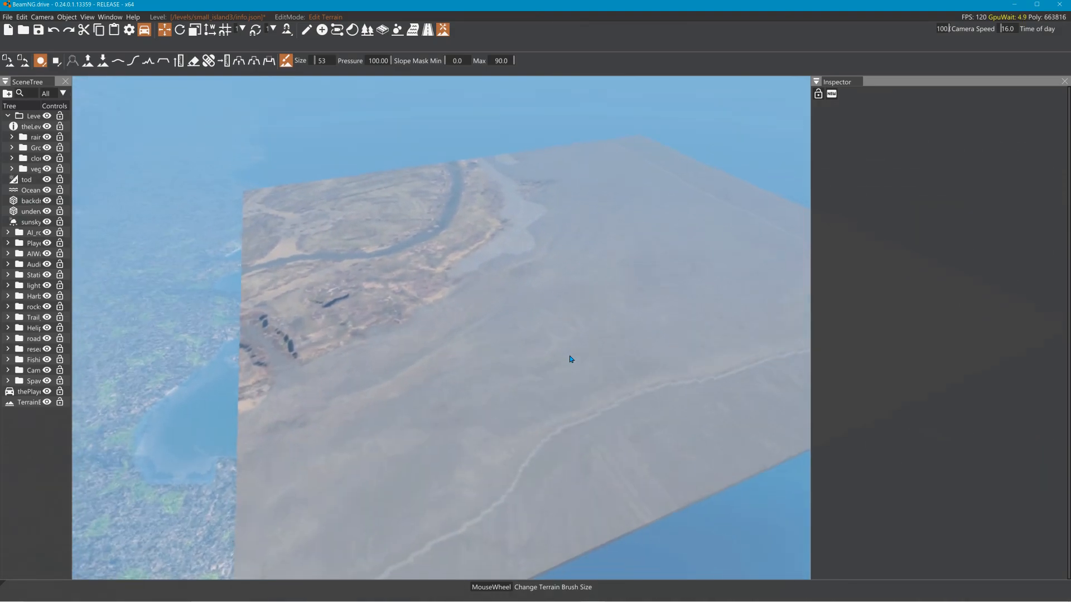
{"action": "mouse_move", "coordinate": [557, 312]}
{"action": "right_mouse_down"}
{"action": "mouse_move", "coordinate": [533, 246]}
{"action": "mouse_move", "coordinate": [578, 332]}
{"action": "mouse_move", "coordinate": [658, 291]}
{"action": "mouse_move", "coordinate": [628, 258]}
{"action": "mouse_move", "coordinate": [670, 243]}
{"action": "mouse_move", "coordinate": [660, 249]}
{"action": "right_mouse_up"}
{"action": "key", "text": "w"}
{"action": "key", "text": "w"}
{"action": "key", "text": "s"}
{"action": "key", "text": "s"}
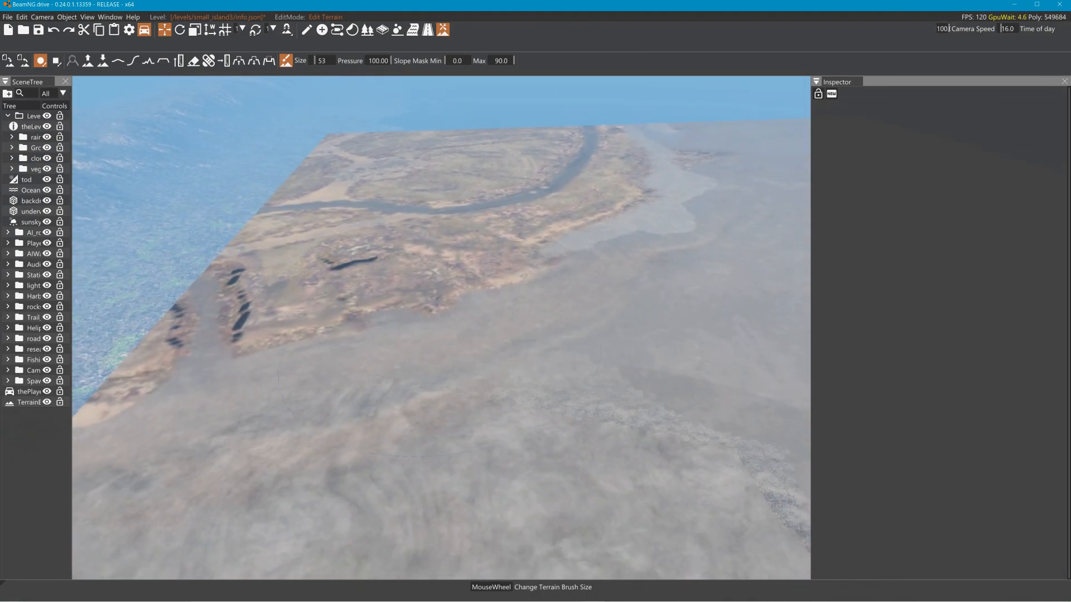
{"action": "key", "text": "w"}
{"action": "right_click_drag", "start_coordinate": [495, 218], "coordinate": [509, 236]}
{"action": "key", "text": "w"}
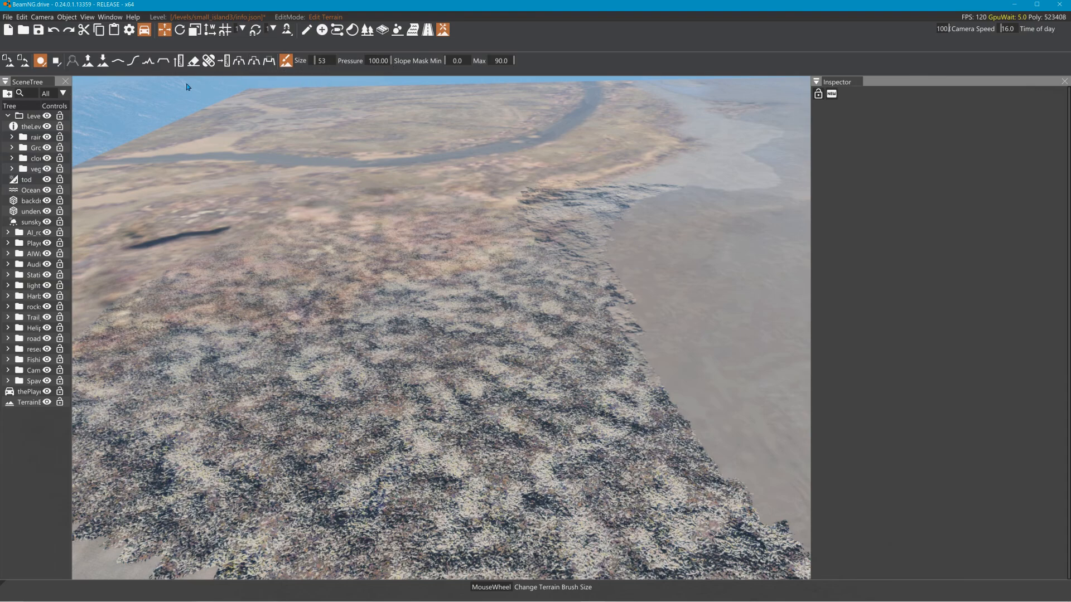
Reopen the terrain material library, set the base mapping scale of groundmodel_asphalt1 to 512 and save the changes to file.
{"action": "left_click", "coordinate": [285, 60]}
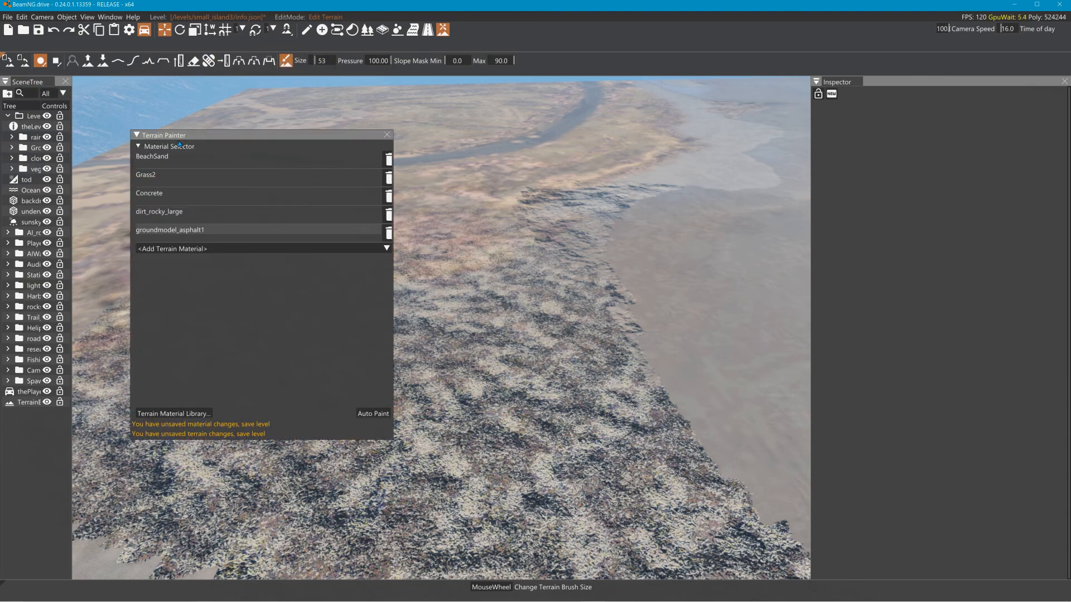
{"action": "left_click", "coordinate": [176, 411]}
{"action": "mouse_move", "coordinate": [860, 205]}
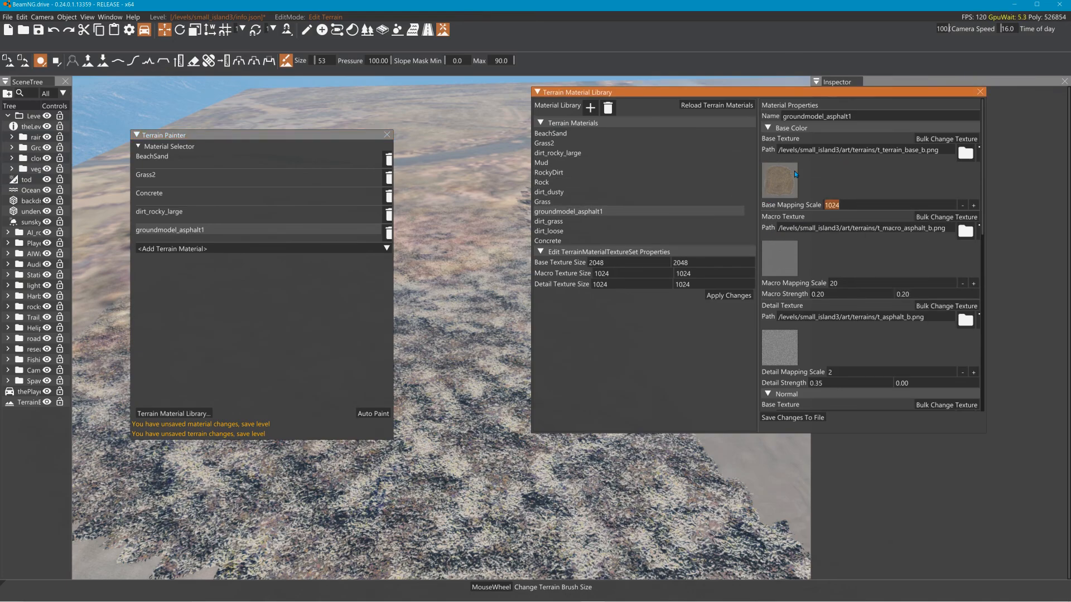
{"action": "type", "text": "512"}
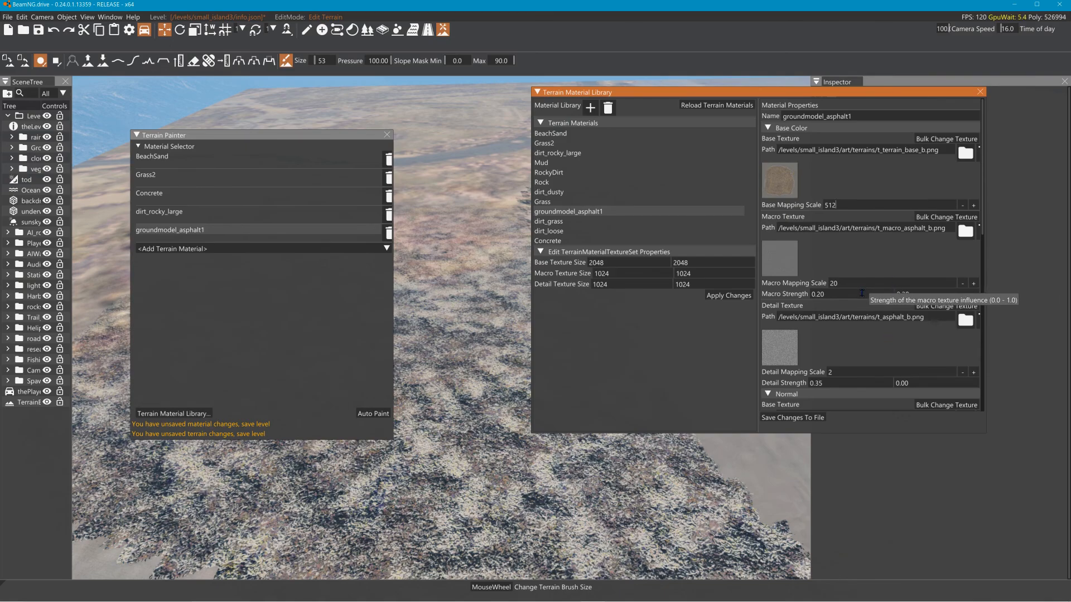
{"action": "left_click", "coordinate": [789, 418]}
Fly over the terrain to examine how the base texture repeats at the 512 mapping scale.
{"action": "key", "text": "w"}
{"action": "right_click_drag", "start_coordinate": [530, 490], "coordinate": [591, 499]}
{"action": "right_click_drag", "start_coordinate": [463, 357], "coordinate": [491, 256]}
{"action": "key", "text": "w"}
{"action": "left_click_drag", "start_coordinate": [509, 431], "coordinate": [458, 217]}
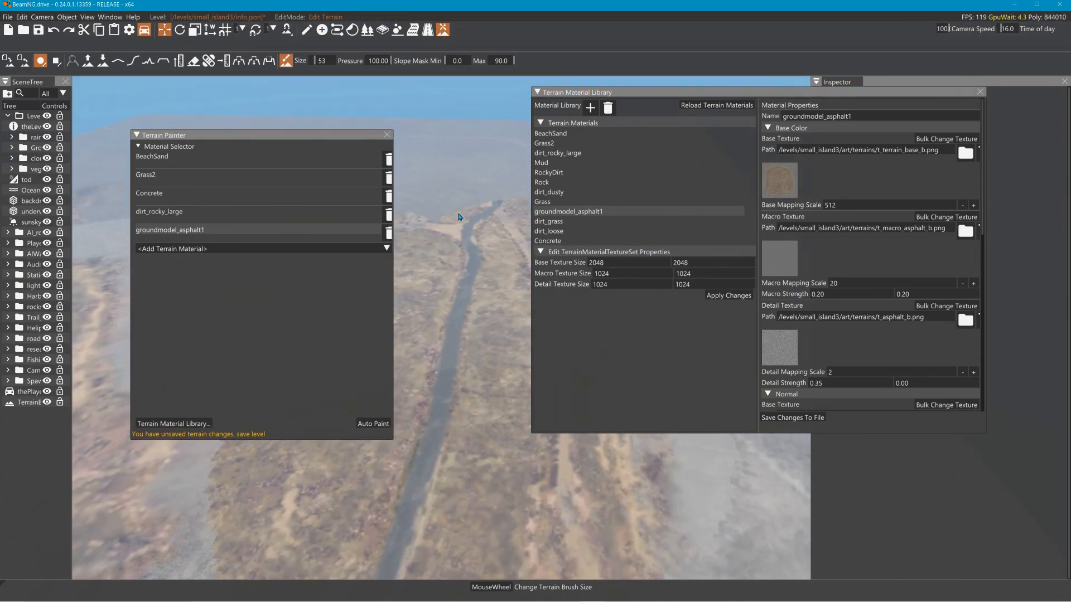
{"action": "key", "text": "w"}
{"action": "right_click_drag", "start_coordinate": [427, 208], "coordinate": [484, 466]}
{"action": "key", "text": "s"}
{"action": "key", "text": "s"}
Set the base mapping scale of groundmodel_asphalt1 to 256 and save the changes to file.
{"action": "left_click", "coordinate": [845, 205]}
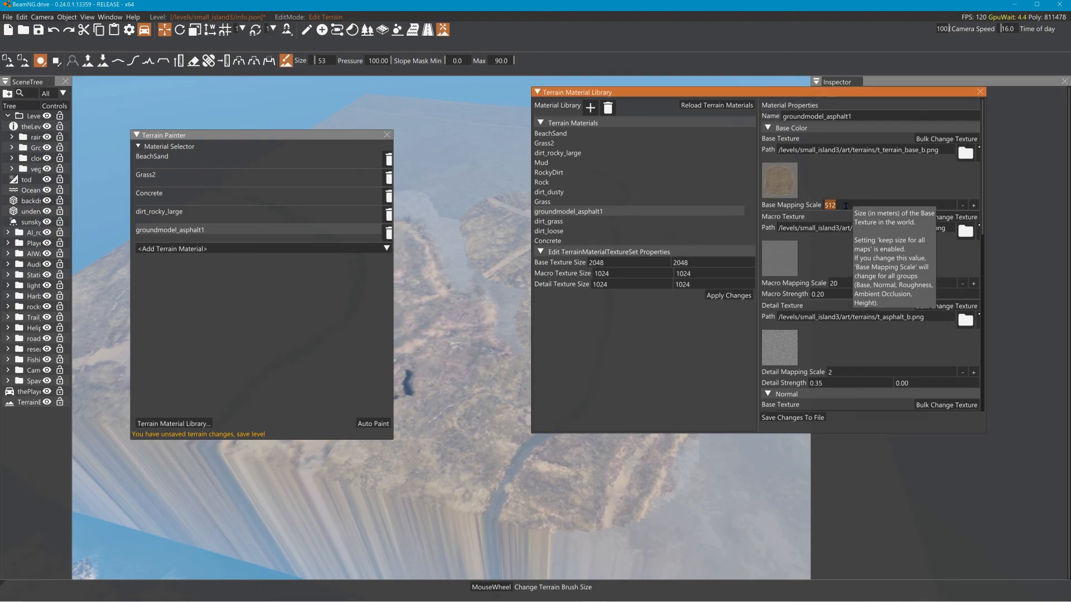
{"action": "type", "text": "256"}
{"action": "left_click", "coordinate": [791, 418]}
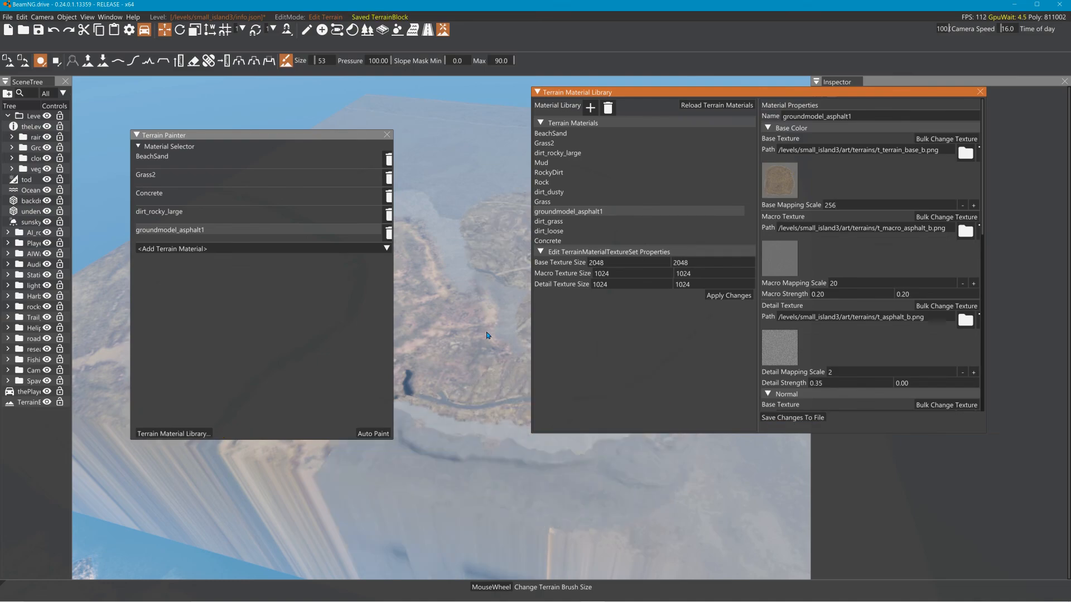
{"action": "mouse_move", "coordinate": [614, 491]}
{"action": "right_mouse_down"}
{"action": "mouse_move", "coordinate": [594, 504]}
{"action": "mouse_move", "coordinate": [670, 504]}
{"action": "mouse_move", "coordinate": [618, 493]}
{"action": "right_mouse_up"}
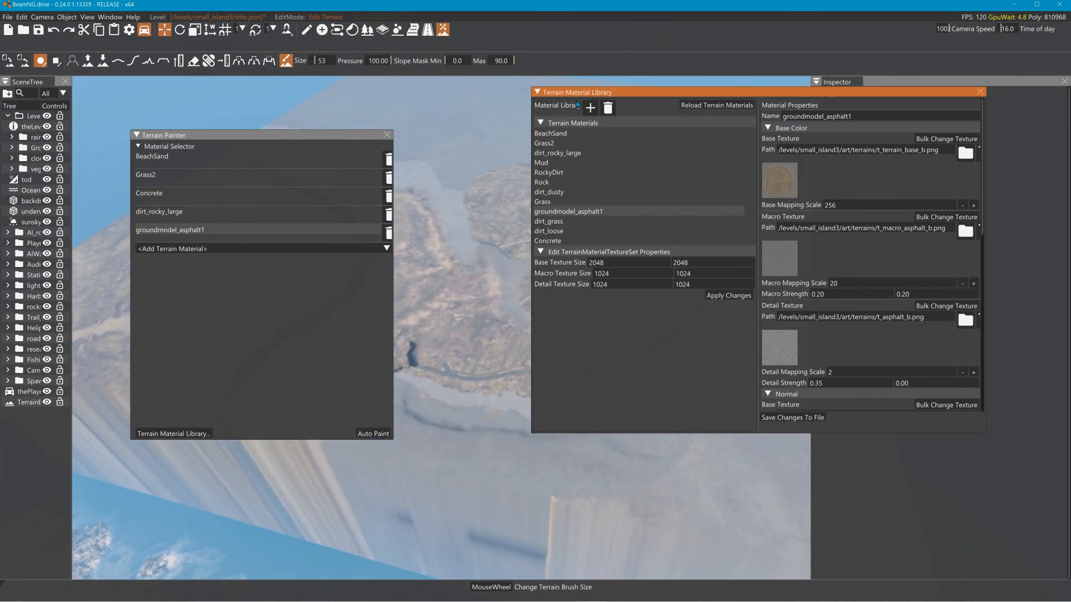
Move the material library aside, close the terrain painter and survey the base texture over the whole island.
{"action": "left_click_drag", "start_coordinate": [578, 92], "coordinate": [769, 98]}
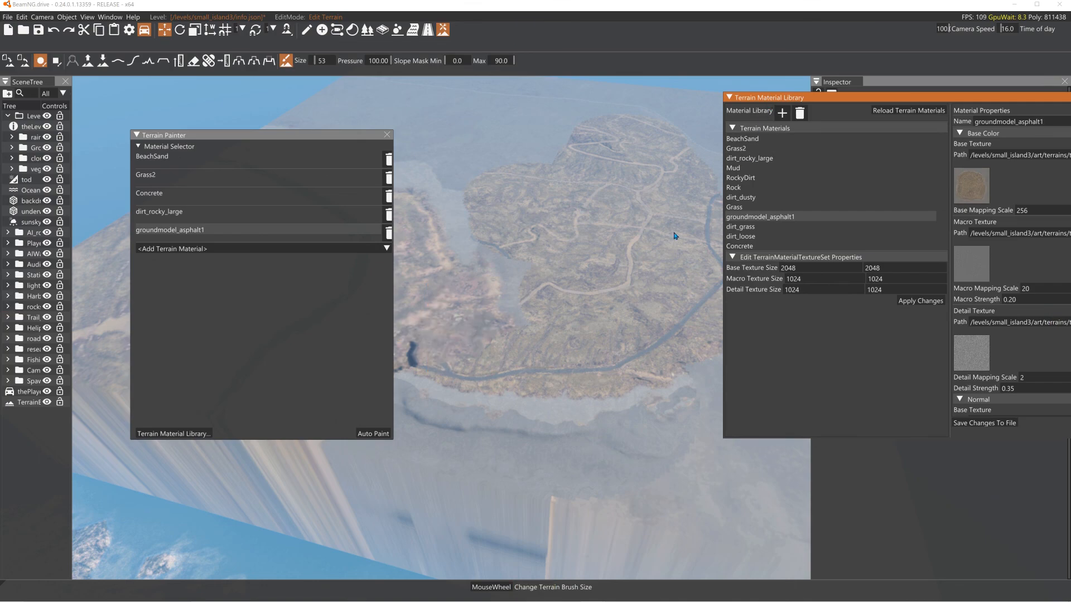
{"action": "left_click", "coordinate": [388, 134]}
{"action": "right_click_drag", "start_coordinate": [339, 356], "coordinate": [435, 326]}
{"action": "key", "text": "w"}
{"action": "key", "text": "w"}
{"action": "right_click_drag", "start_coordinate": [293, 177], "coordinate": [384, 376]}
{"action": "key", "text": "w"}
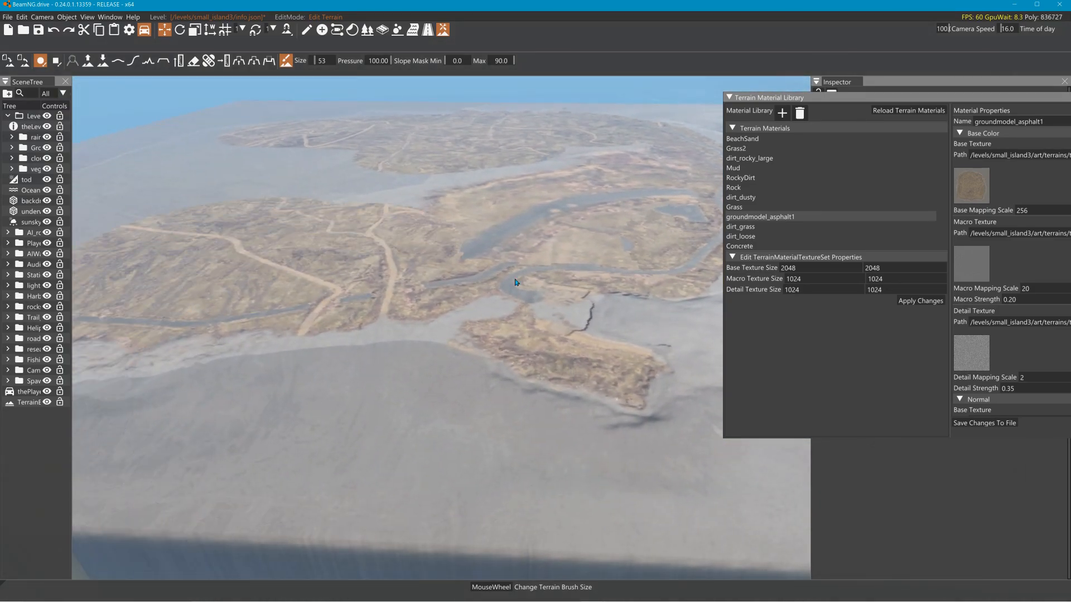
{"action": "key", "text": "a"}
{"action": "key", "text": "a"}
{"action": "right_click_drag", "start_coordinate": [338, 292], "coordinate": [598, 445]}
{"action": "key", "text": "a"}
{"action": "key", "text": "s"}
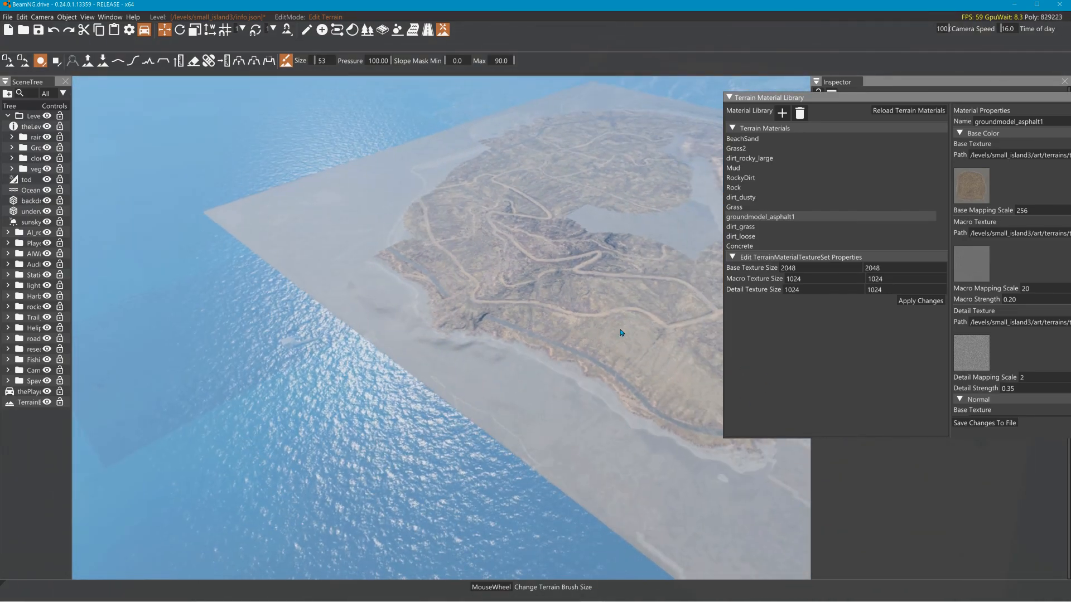
Survey the base texture across the whole island from the air and up close at ground level.
{"action": "right_click_drag", "start_coordinate": [537, 289], "coordinate": [546, 367]}
{"action": "key", "text": "w"}
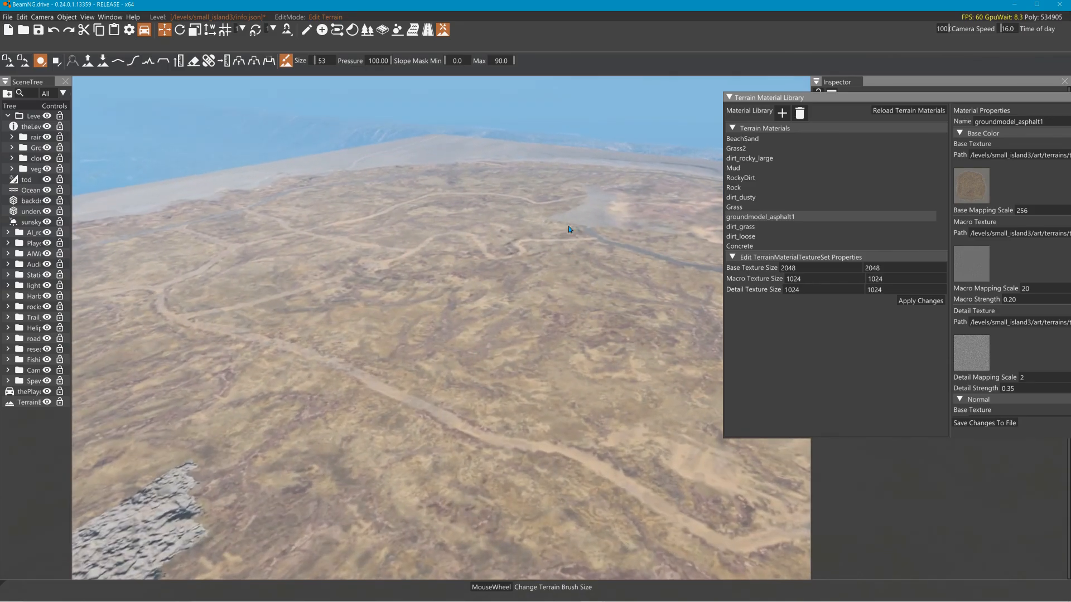
{"action": "right_click_drag", "start_coordinate": [348, 449], "coordinate": [524, 515]}
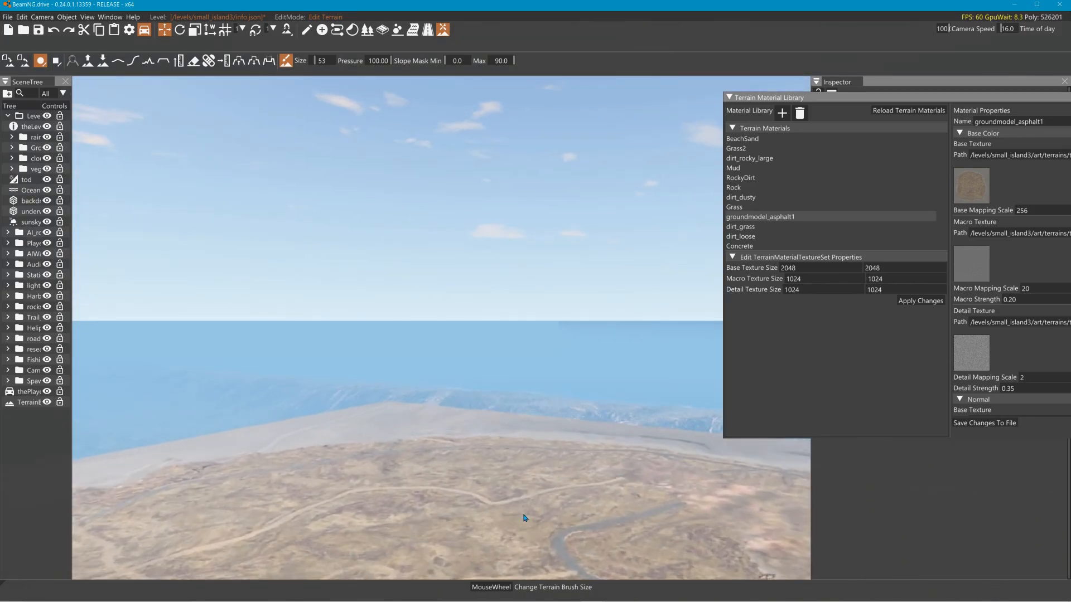
{"action": "key", "text": "s"}
{"action": "right_click_drag", "start_coordinate": [354, 528], "coordinate": [349, 578]}
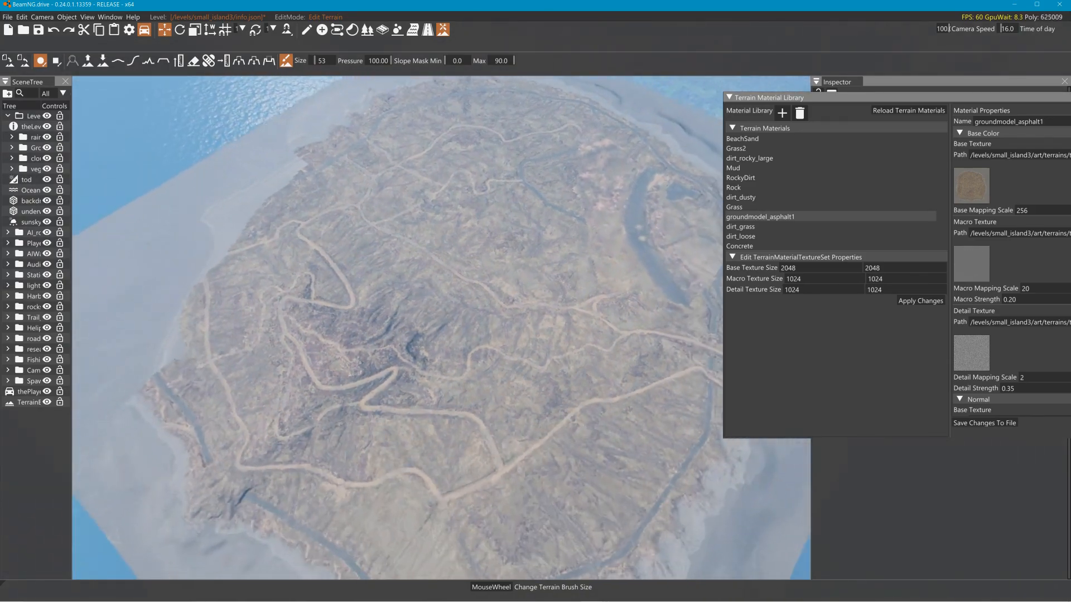
{"action": "key", "text": "s"}
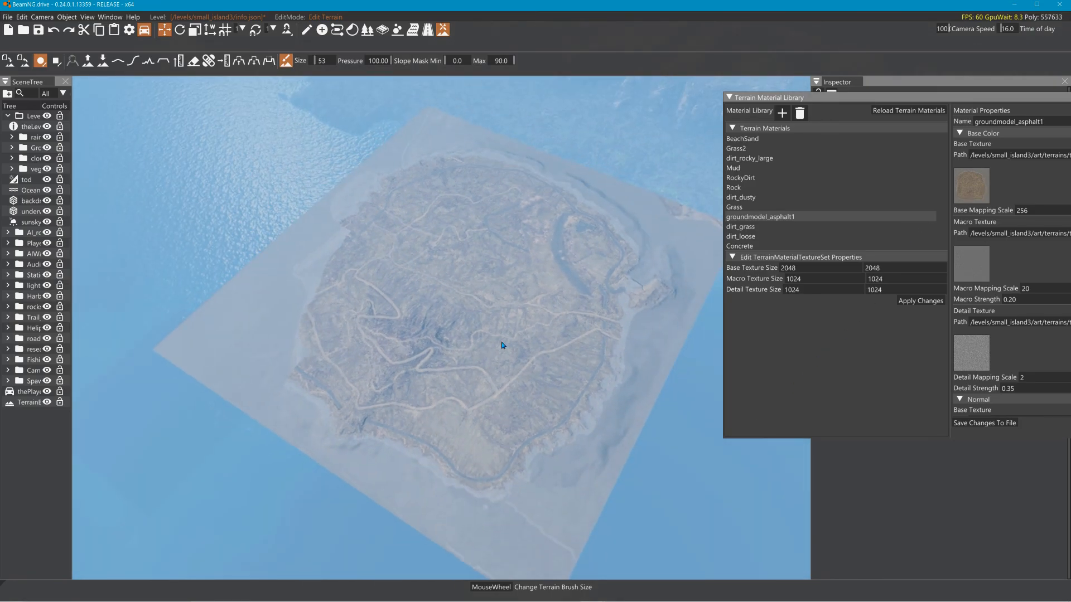
{"action": "right_click_drag", "start_coordinate": [502, 345], "coordinate": [374, 312]}
{"action": "key", "text": "w"}
{"action": "key", "text": "w"}
{"action": "key", "text": "w"}
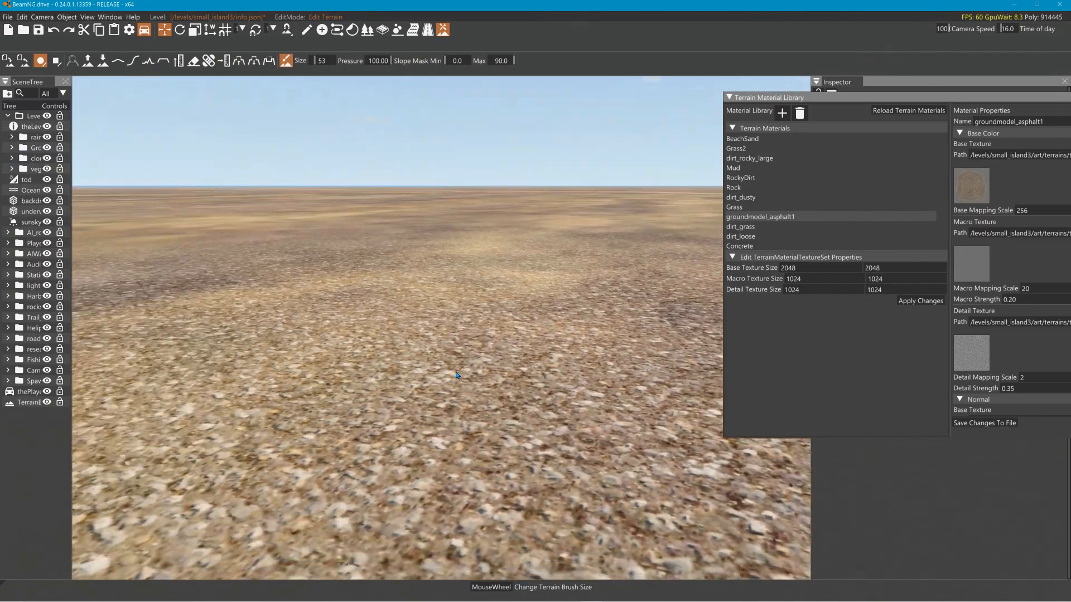
{"action": "right_click_drag", "start_coordinate": [456, 375], "coordinate": [457, 424]}
{"action": "key", "text": "s"}
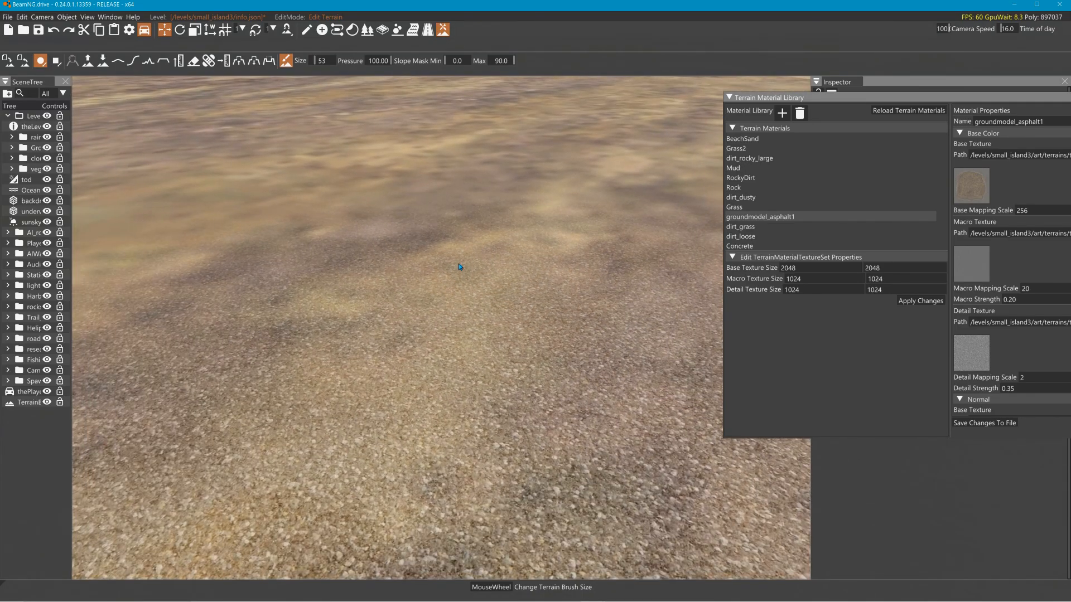
{"action": "key", "text": "s"}
{"action": "right_click_drag", "start_coordinate": [484, 275], "coordinate": [533, 289]}
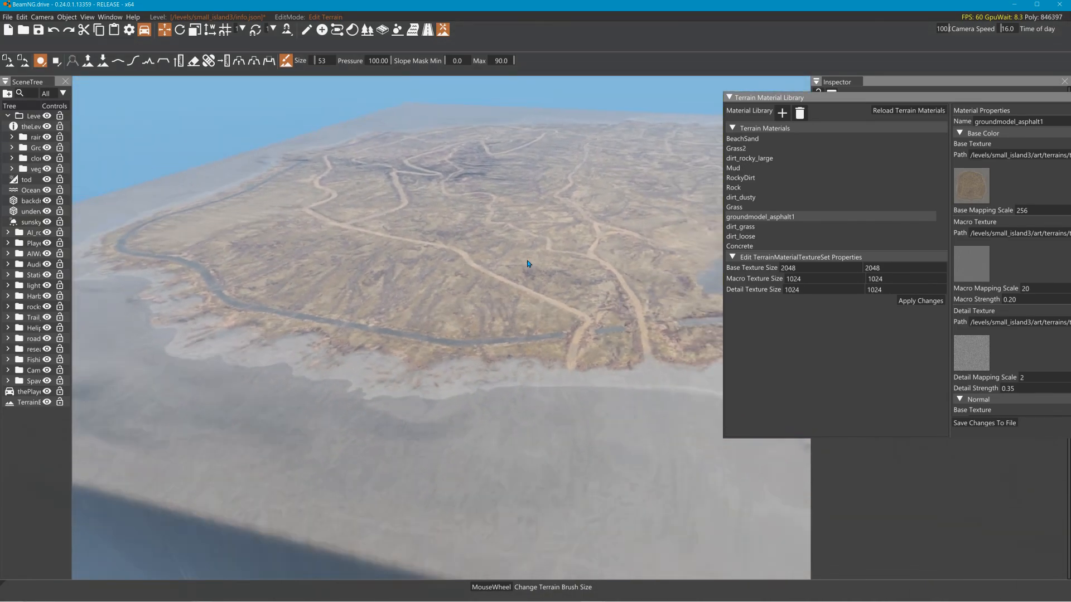
Fly down to the terrain surface and examine how the detail texture fades into the base texture with distance.
{"action": "right_click_drag", "start_coordinate": [536, 270], "coordinate": [437, 319]}
{"action": "key", "text": "w"}
{"action": "right_click_drag", "start_coordinate": [547, 230], "coordinate": [527, 290]}
{"action": "key", "text": "w"}
{"action": "key", "text": "w"}
{"action": "right_click_drag", "start_coordinate": [516, 354], "coordinate": [498, 328]}
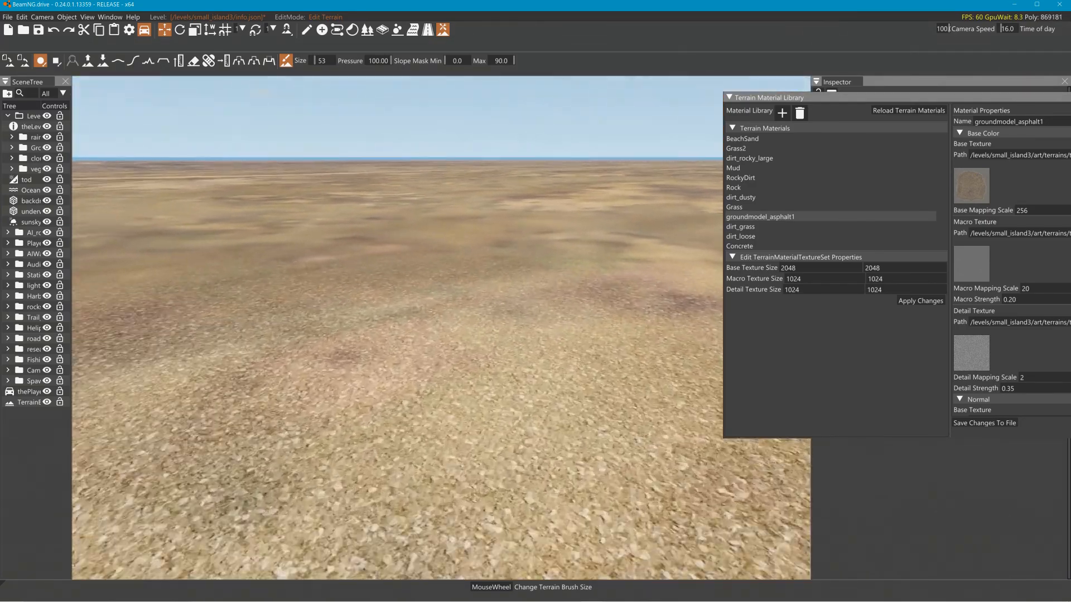
{"action": "key", "text": "s"}
{"action": "key", "text": "w"}
{"action": "key", "text": "s"}
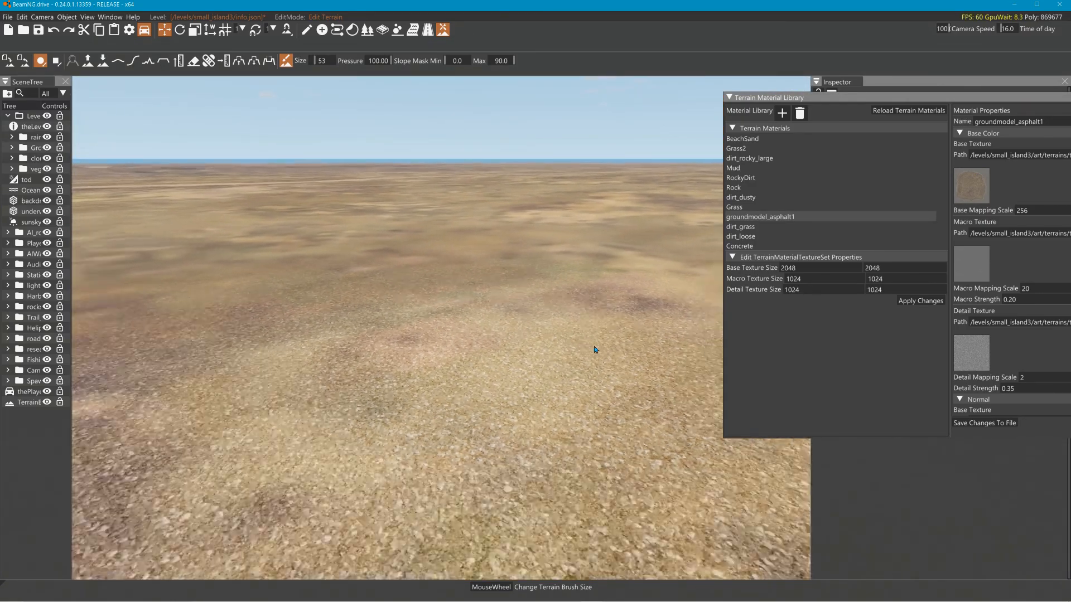
Move the material library fully into view, set groundmodel_asphalt1's macro distance Start Fade to 200 and save to file.
{"action": "key", "text": "alt+Tab"}
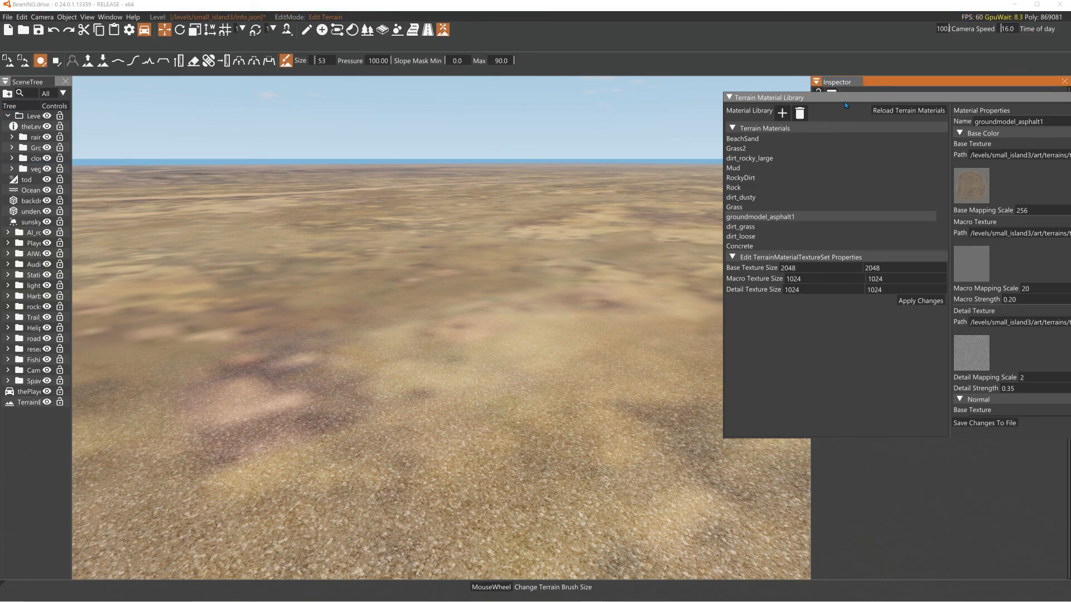
{"action": "left_click_drag", "start_coordinate": [870, 100], "coordinate": [743, 79]}
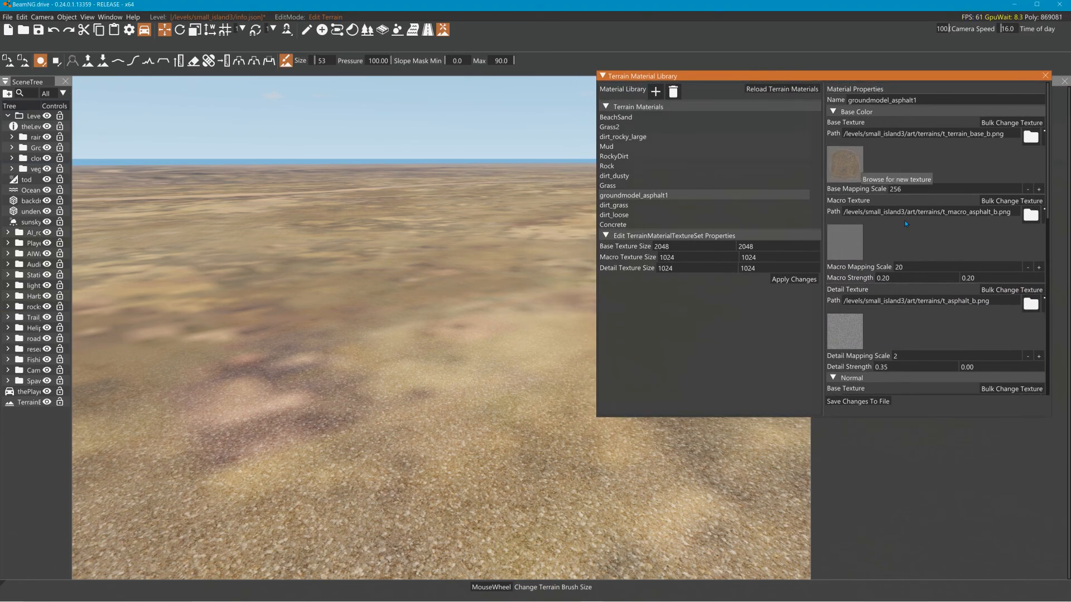
{"action": "scroll", "coordinate": [903, 335], "scroll_direction": "down", "scroll_amount": 8}
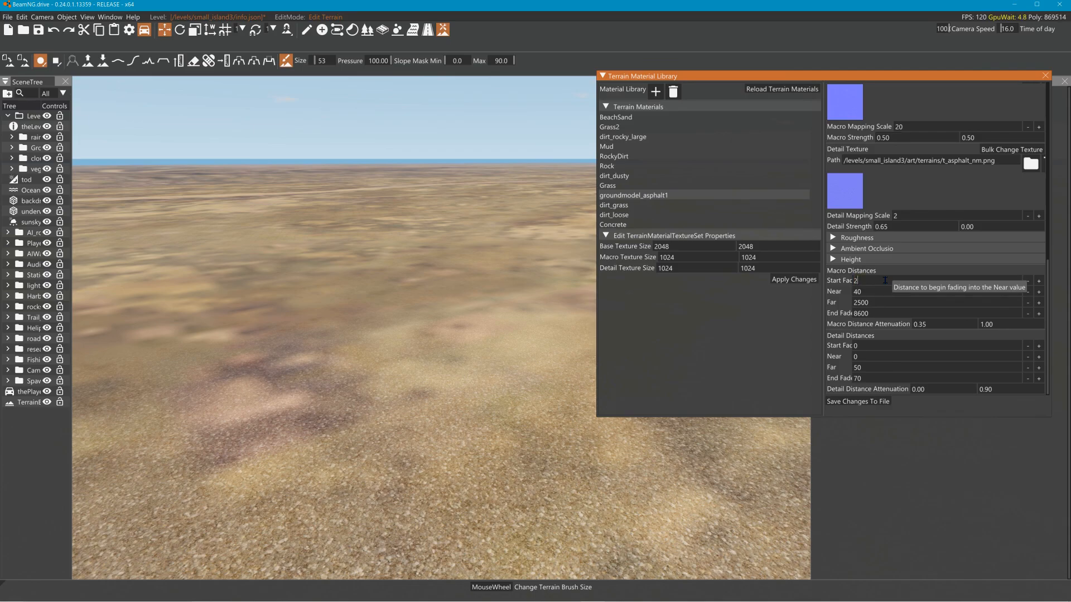
{"action": "left_click", "coordinate": [868, 402]}
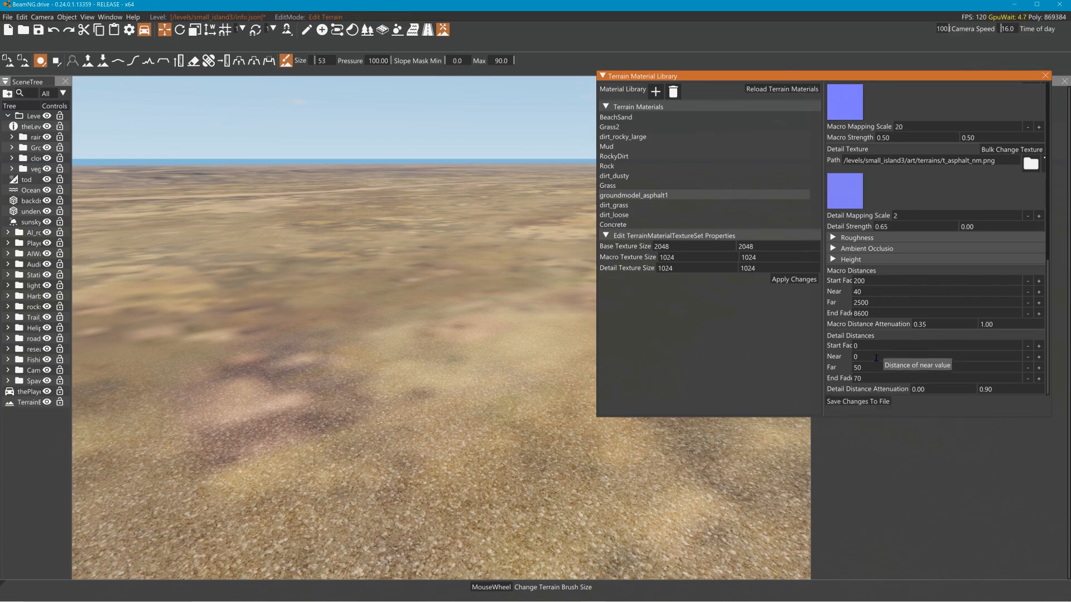
Set the detail distances of groundmodel_asphalt1 to Far 250 and End Fade 500, saving the changes to file.
{"action": "left_click", "coordinate": [874, 366]}
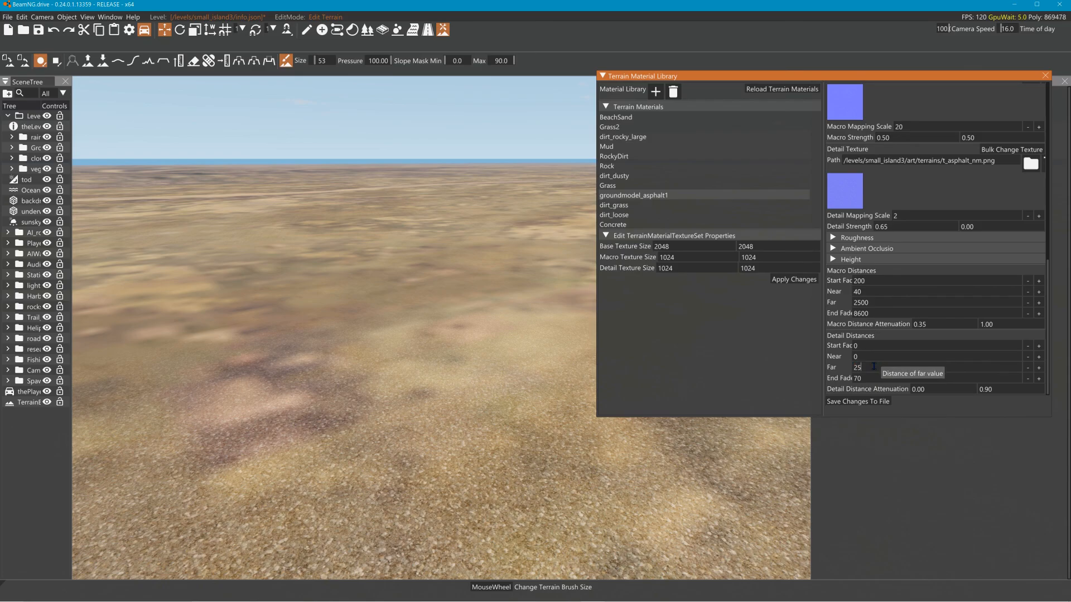
{"action": "left_click", "coordinate": [879, 402]}
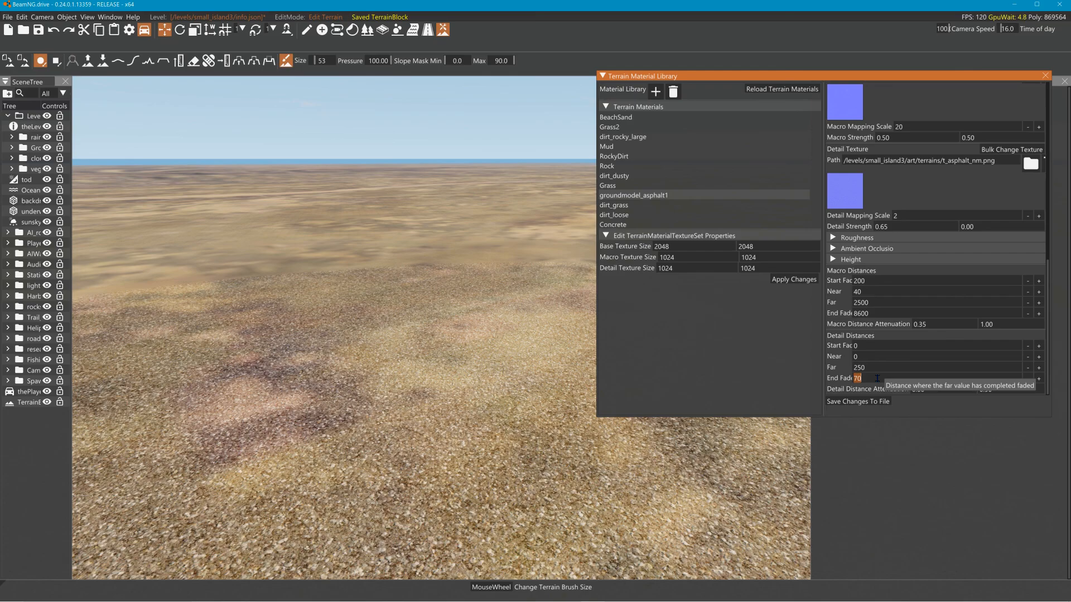
{"action": "type", "text": "0"}
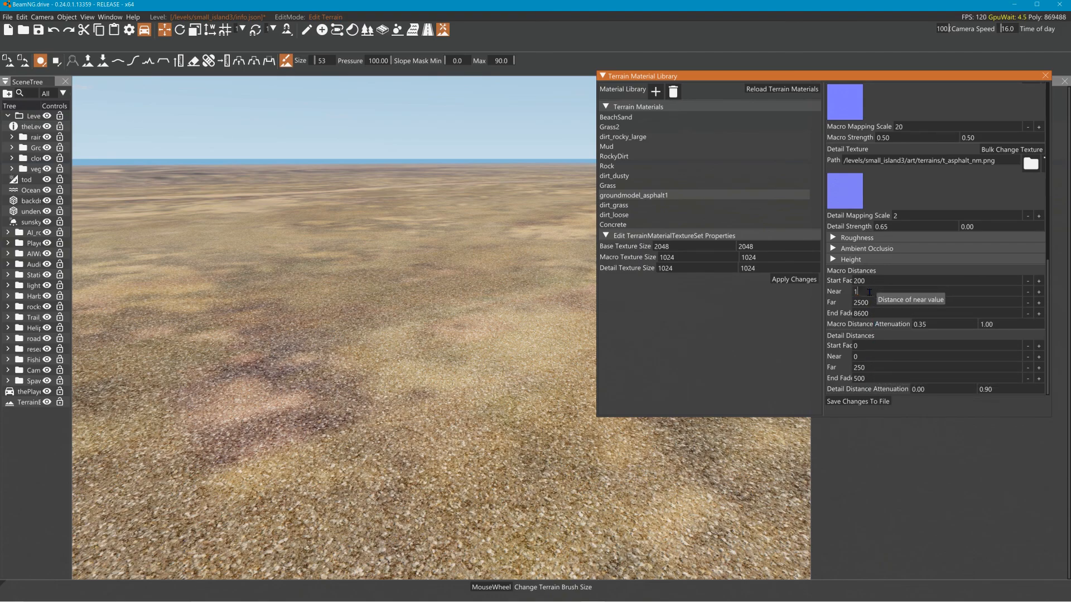
Try macro Near distances of 10 and 300 for groundmodel_asphalt1, saving each change to file.
{"action": "type", "text": "0"}
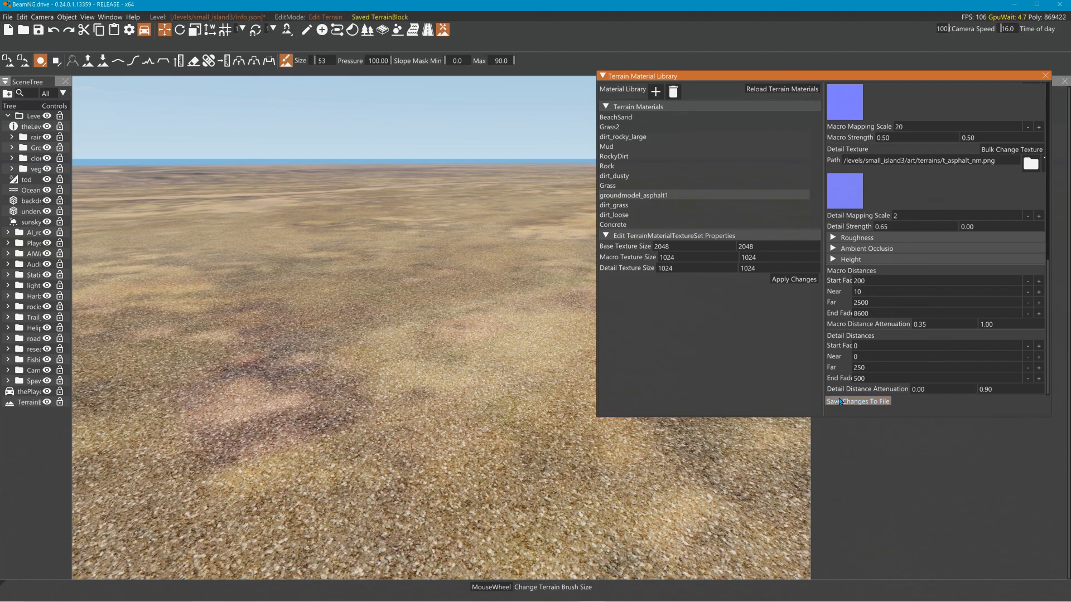
{"action": "left_click", "coordinate": [877, 292]}
{"action": "type", "text": "3"}
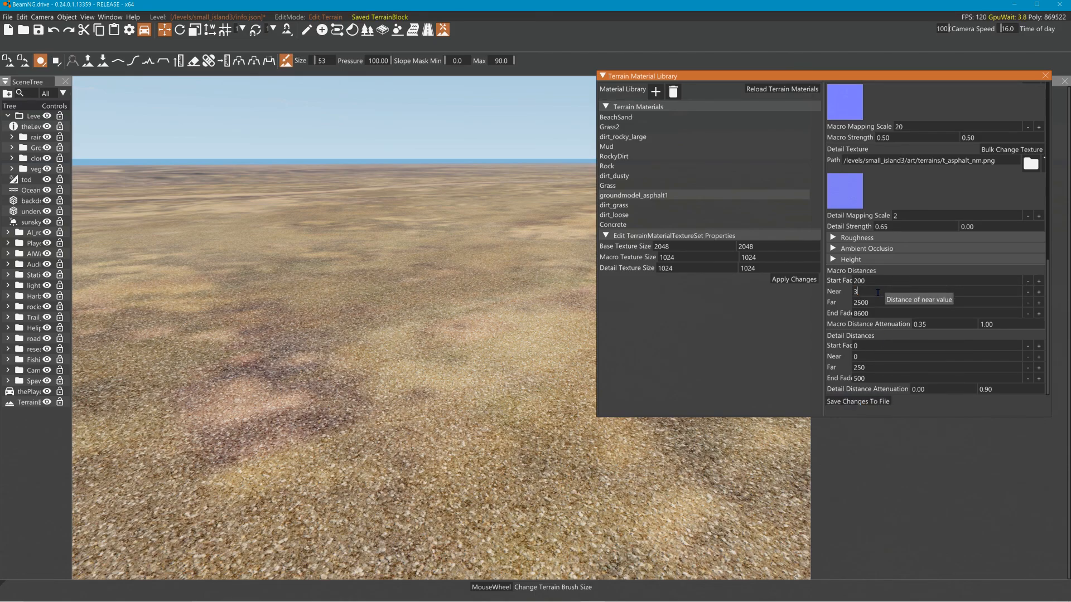
{"action": "type", "text": "00"}
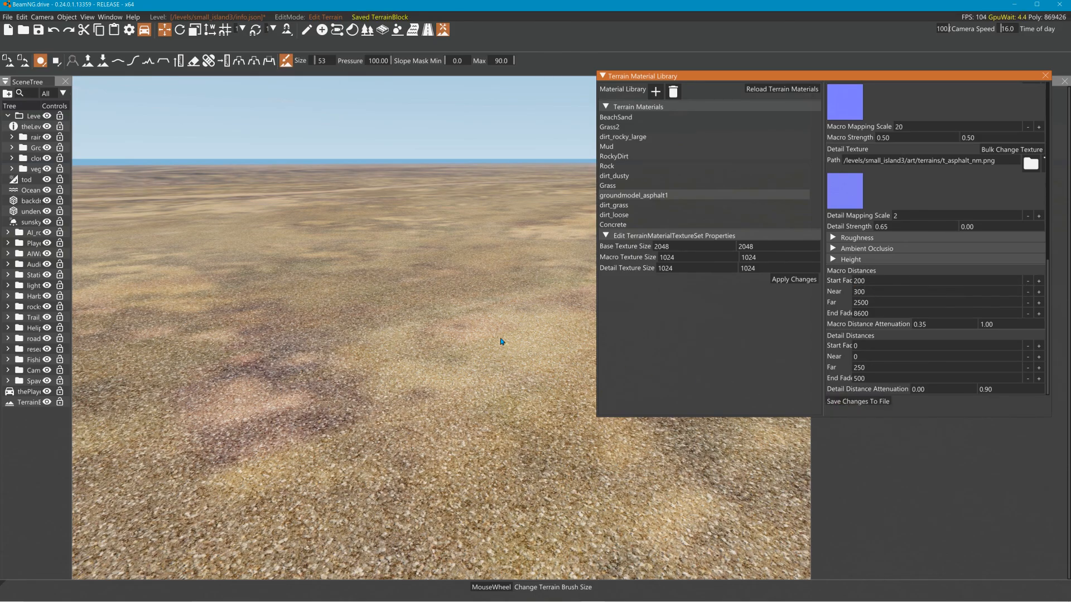
Fly over the island to examine how the terrain textures look with the 300 macro Near distance.
{"action": "key", "text": "s"}
{"action": "right_click_drag", "start_coordinate": [500, 336], "coordinate": [501, 334]}
{"action": "key", "text": "w"}
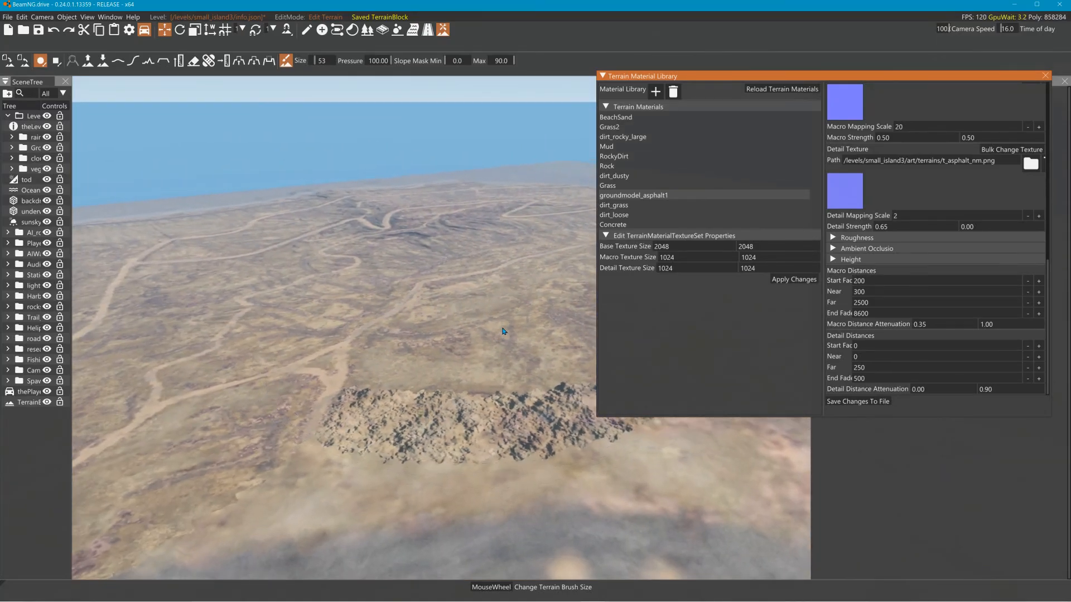
{"action": "key", "text": "w"}
{"action": "key", "text": "w"}
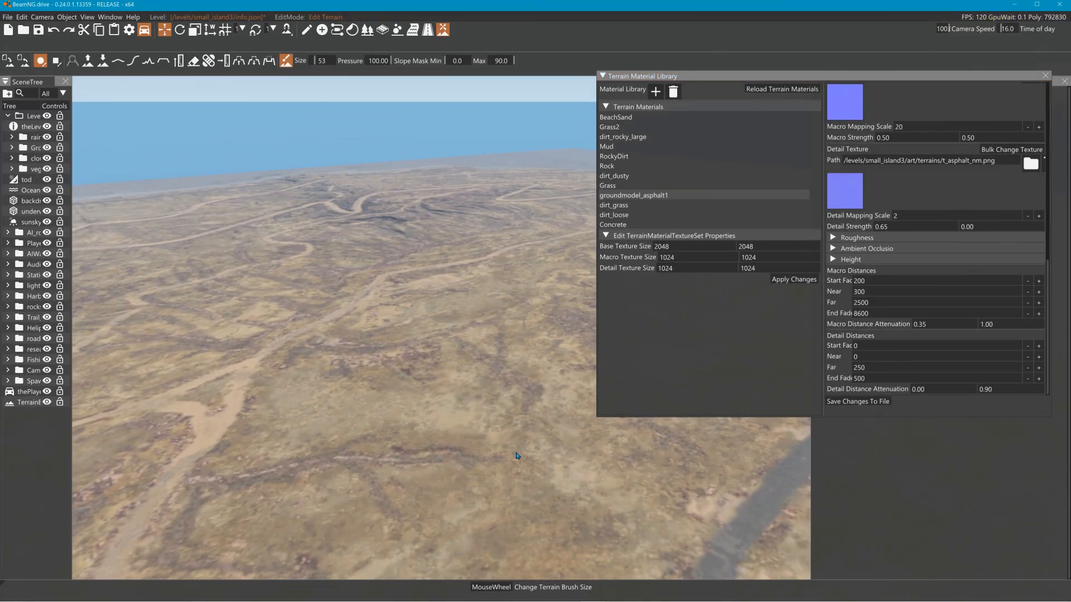
{"action": "key", "text": "w"}
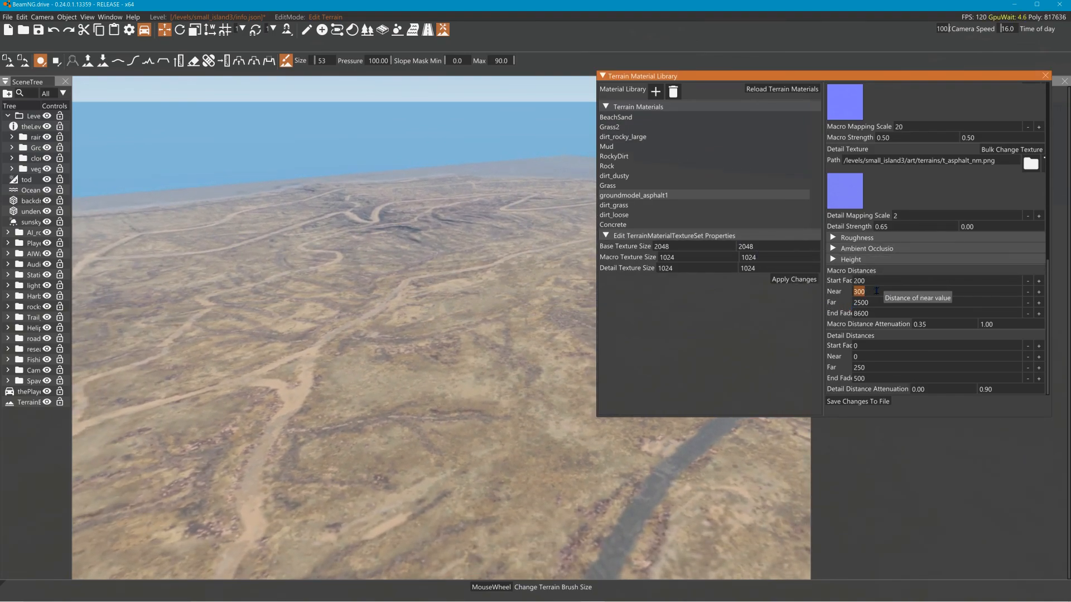
Try a macro Near distance of 400 and a macro Start Fade of 100 for groundmodel_asphalt1, saving to file.
{"action": "type", "text": "400"}
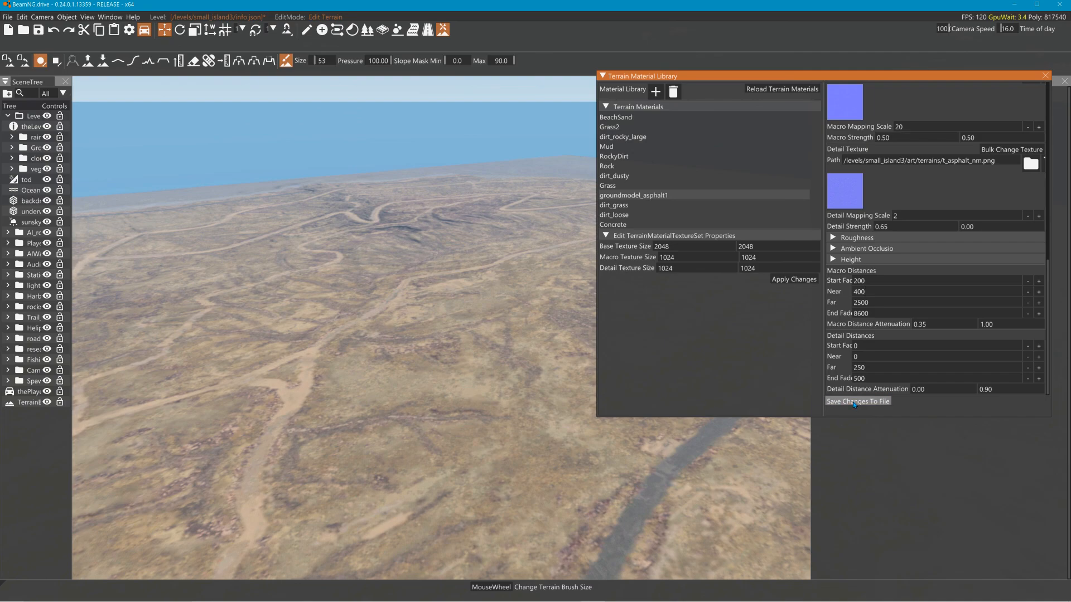
{"action": "left_click", "coordinate": [854, 403]}
{"action": "left_click", "coordinate": [881, 282]}
{"action": "type", "text": "10"}
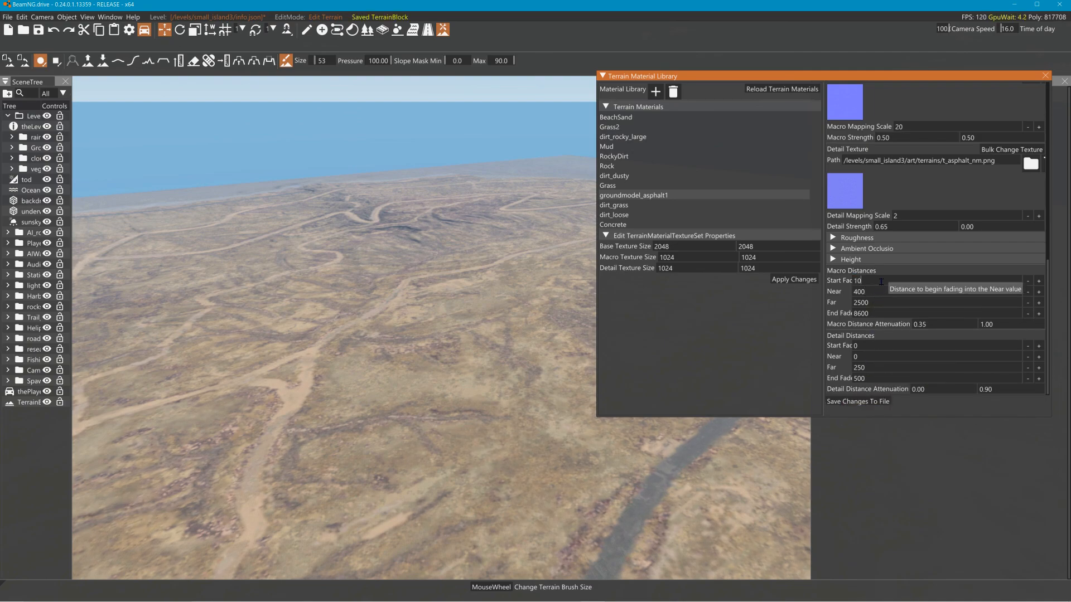
{"action": "type", "text": "0"}
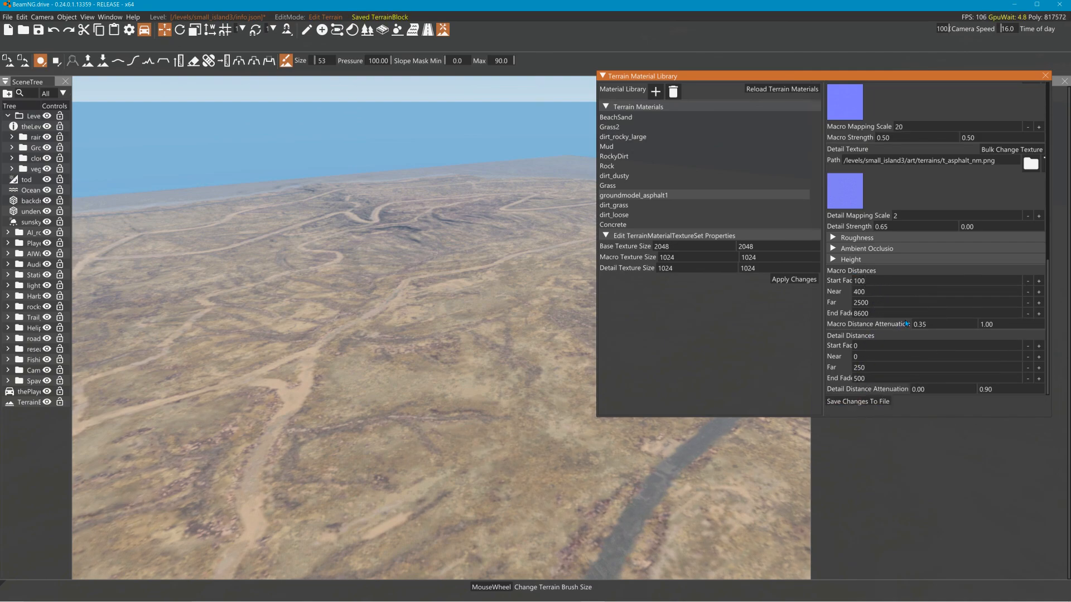
Set the macro distances of groundmodel_asphalt1 to Near 200 and Start Fade 1000, and save the changes to file.
{"action": "left_click", "coordinate": [895, 294]}
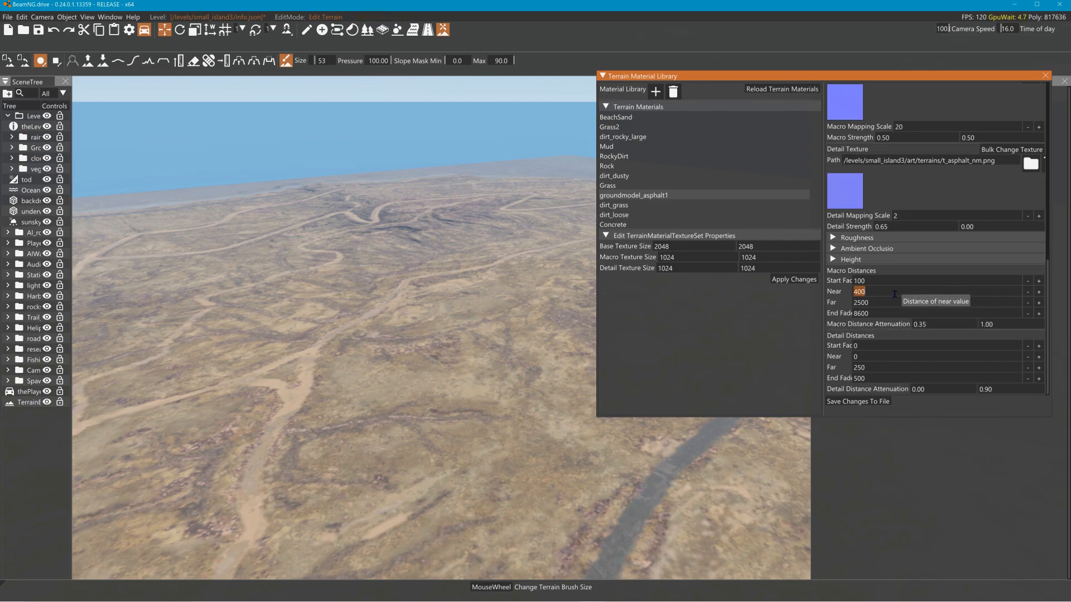
{"action": "type", "text": "20"}
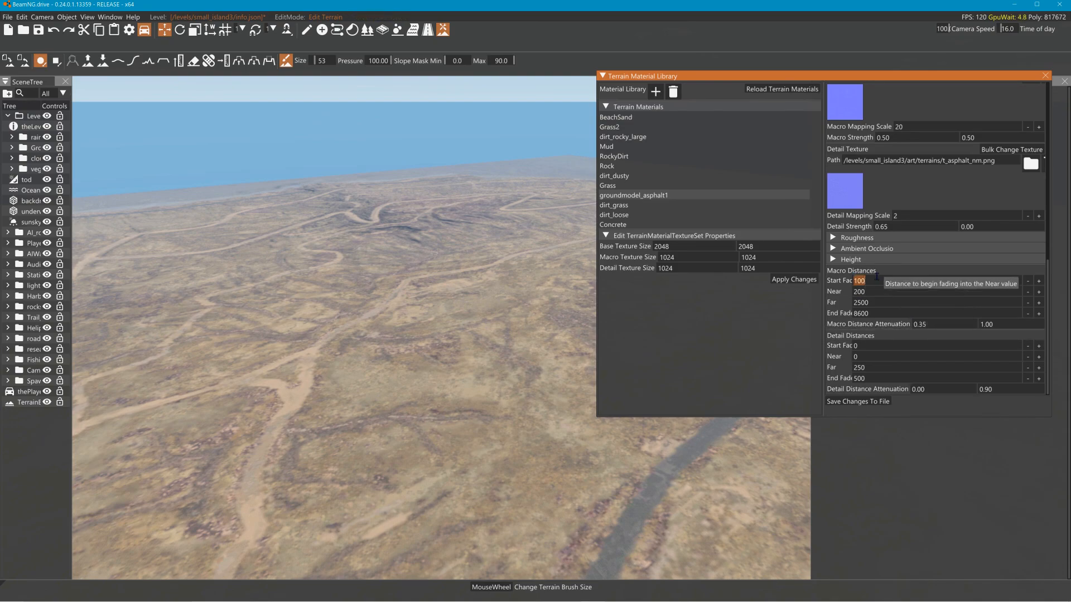
{"action": "type", "text": "1000"}
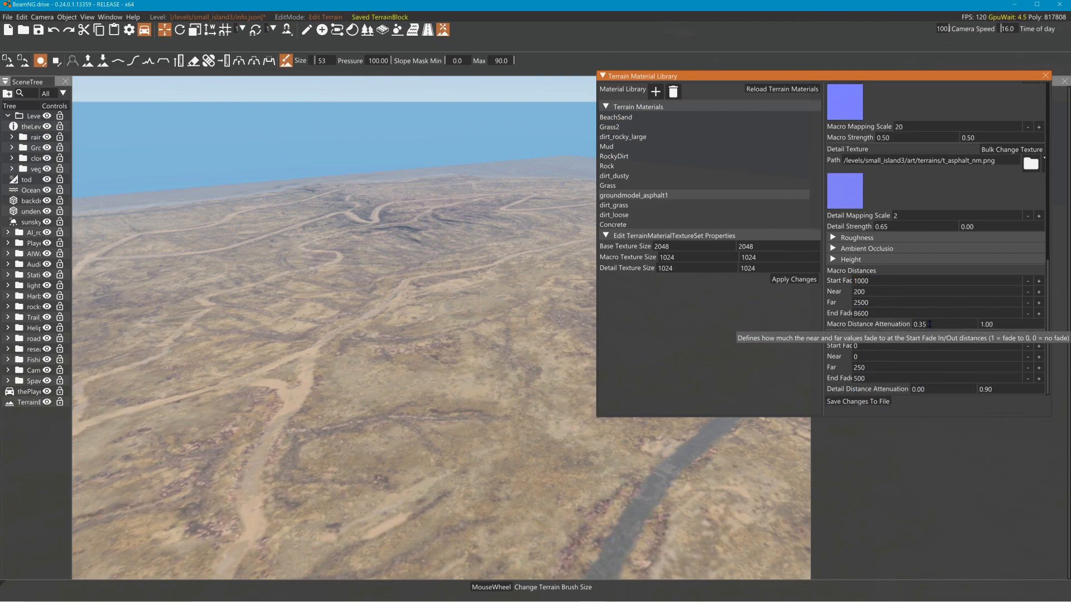
Fly across the island to its coast and examine how the terrain textures fade with the new macro distances.
{"action": "right_click_drag", "start_coordinate": [506, 268], "coordinate": [599, 184]}
{"action": "mouse_move", "coordinate": [153, 598]}
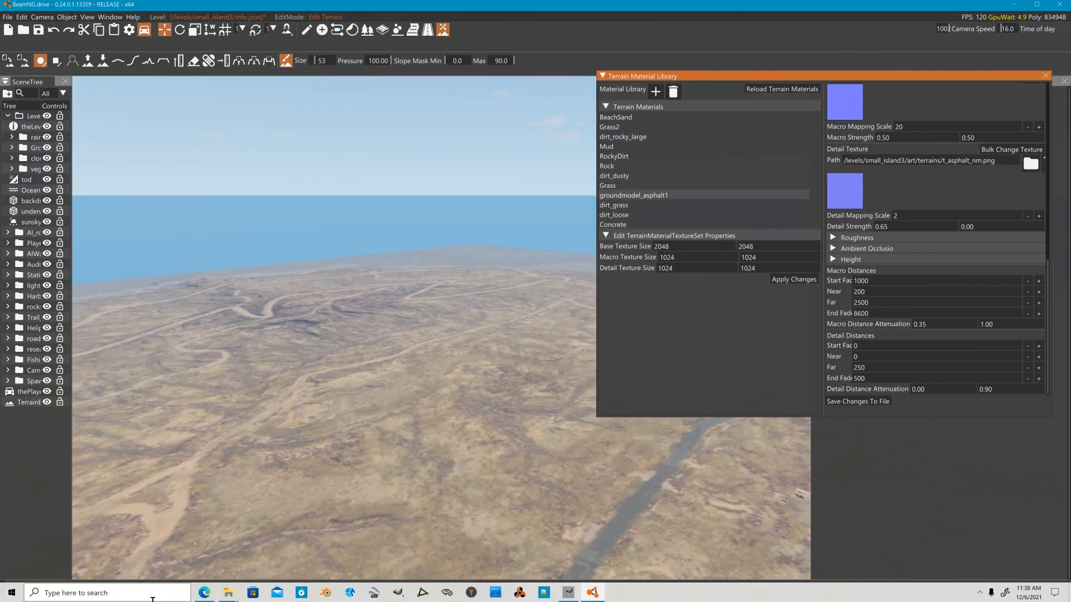
{"action": "mouse_move", "coordinate": [204, 592]}
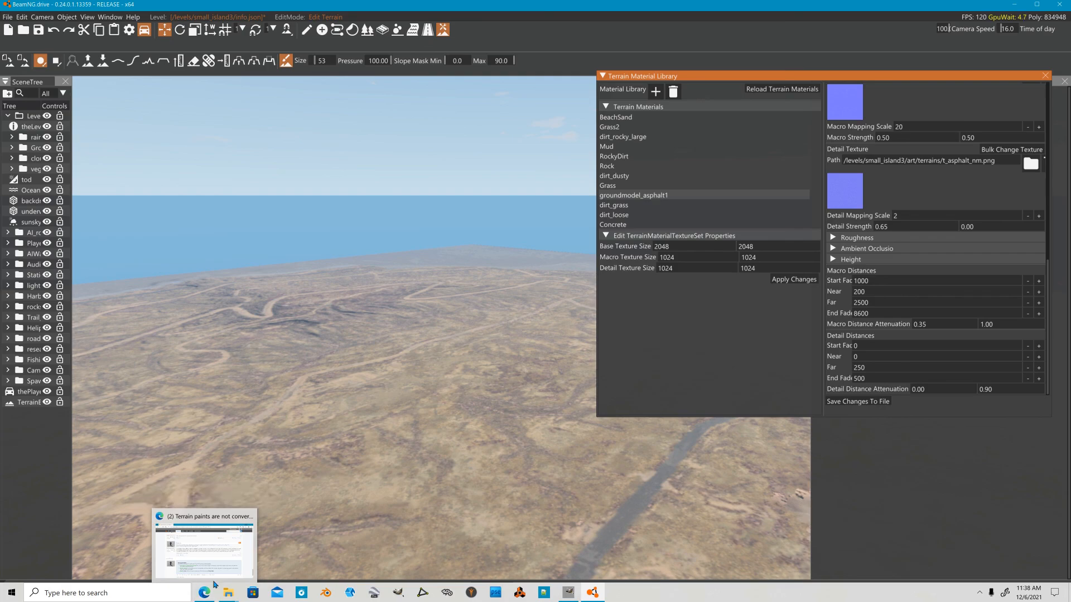
{"action": "key", "text": "w"}
{"action": "right_click_drag", "start_coordinate": [440, 328], "coordinate": [507, 444]}
{"action": "key", "text": "w"}
{"action": "key", "text": "w"}
{"action": "key", "text": "w"}
{"action": "key", "text": "w"}
{"action": "key", "text": "s"}
{"action": "mouse_move", "coordinate": [314, 399]}
{"action": "right_mouse_down"}
{"action": "mouse_move", "coordinate": [319, 340]}
{"action": "mouse_move", "coordinate": [349, 327]}
{"action": "right_mouse_up"}
{"action": "key", "text": "w"}
{"action": "left_click_drag", "start_coordinate": [442, 468], "coordinate": [463, 485]}
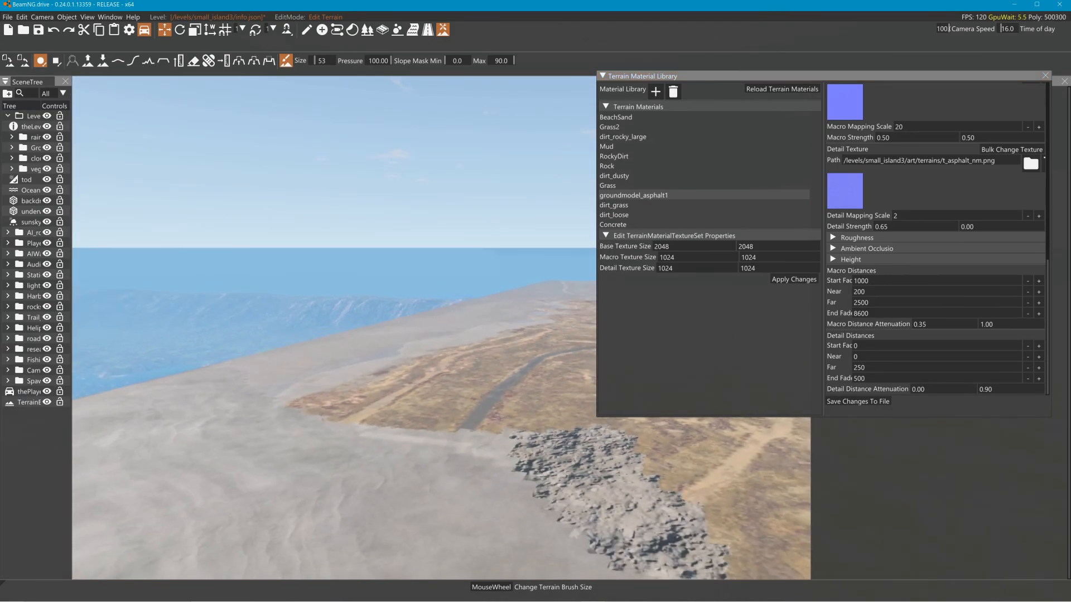
{"action": "right_click_drag", "start_coordinate": [463, 485], "coordinate": [549, 455]}
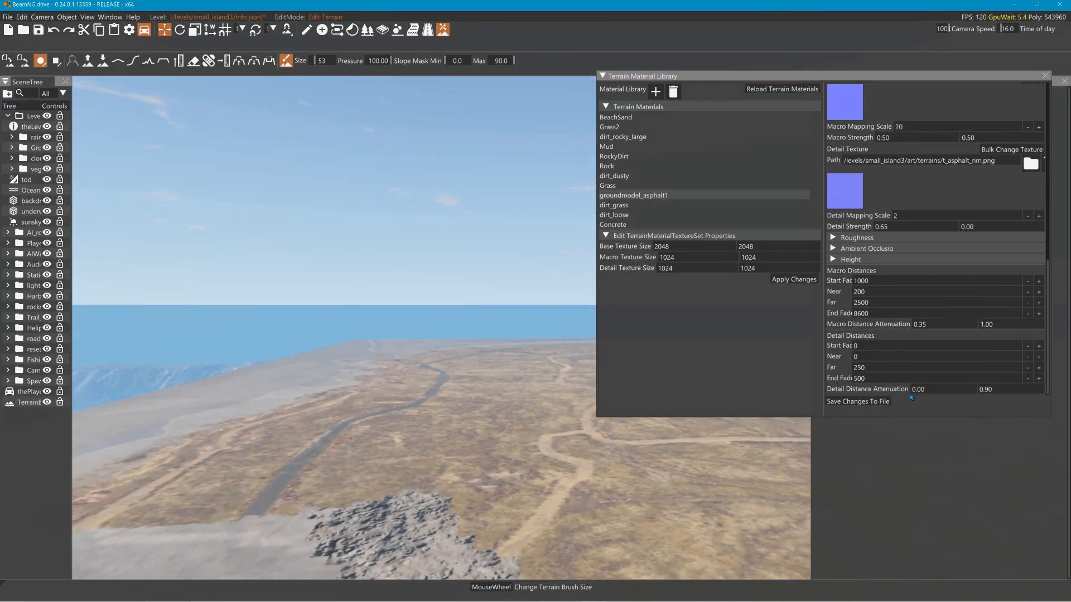
Add a new terrain material to the material library, keeping its default name and settings.
{"action": "left_click", "coordinate": [828, 249]}
{"action": "left_click", "coordinate": [828, 249]}
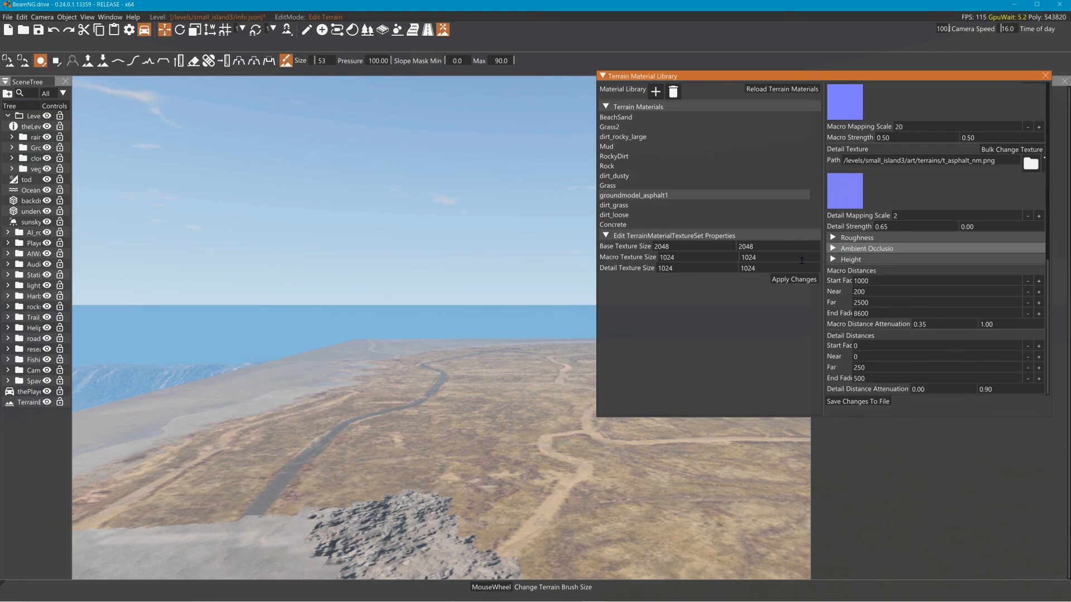
{"action": "left_click", "coordinate": [656, 91]}
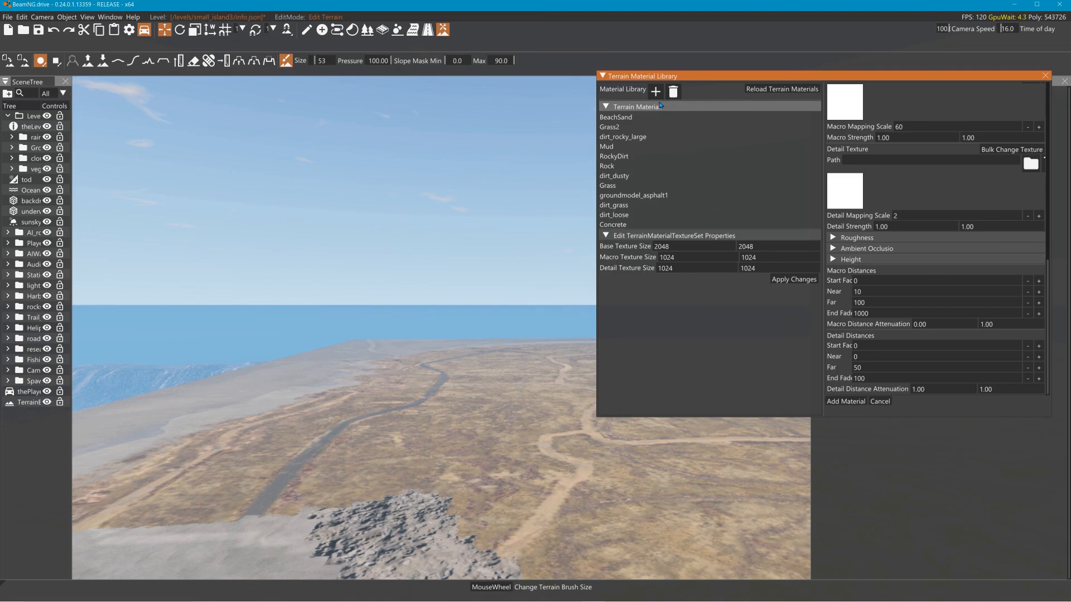
{"action": "scroll", "coordinate": [867, 192], "scroll_direction": "up", "scroll_amount": 5}
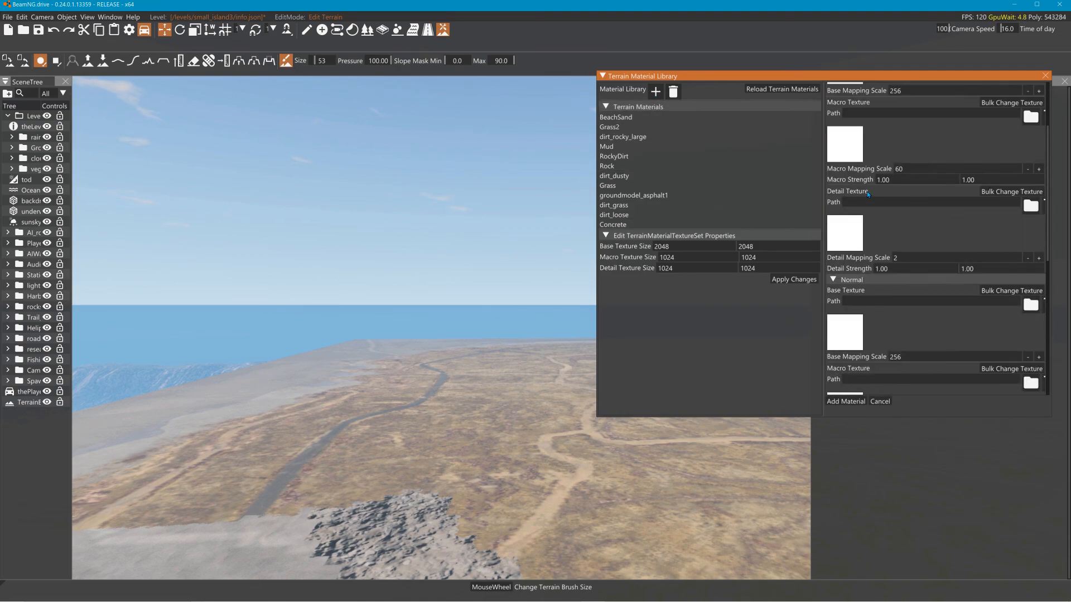
{"action": "scroll", "coordinate": [866, 192], "scroll_direction": "up", "scroll_amount": 3}
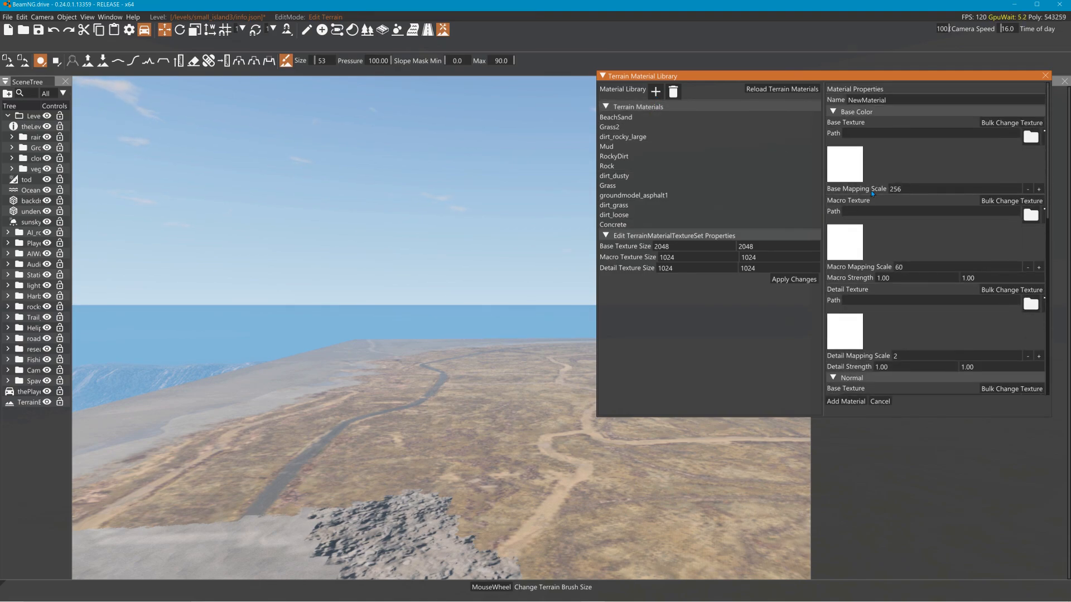
{"action": "left_click", "coordinate": [1030, 136]}
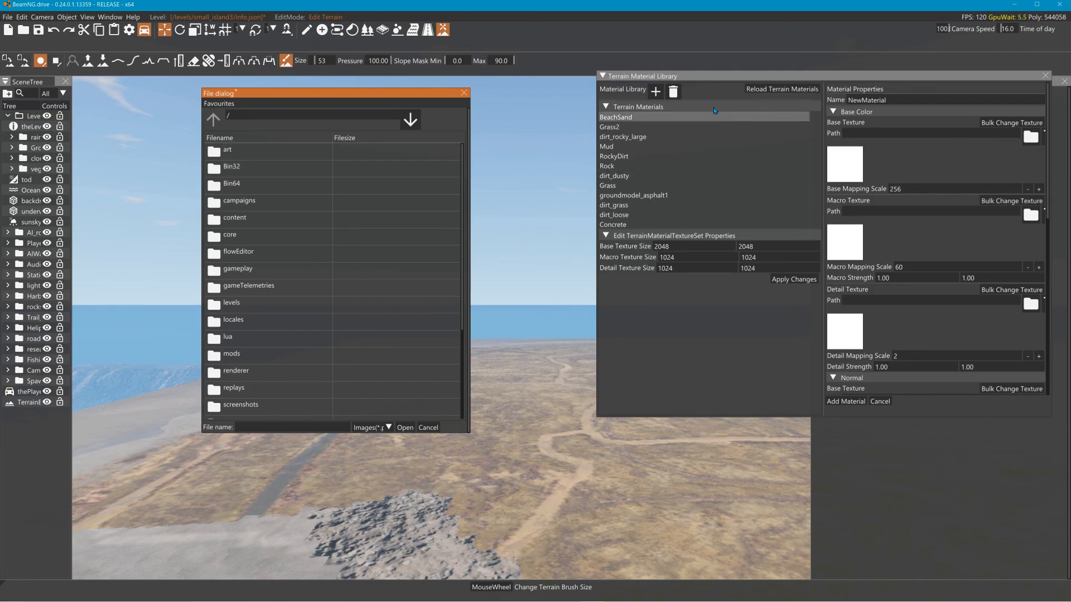
{"action": "left_click", "coordinate": [464, 93]}
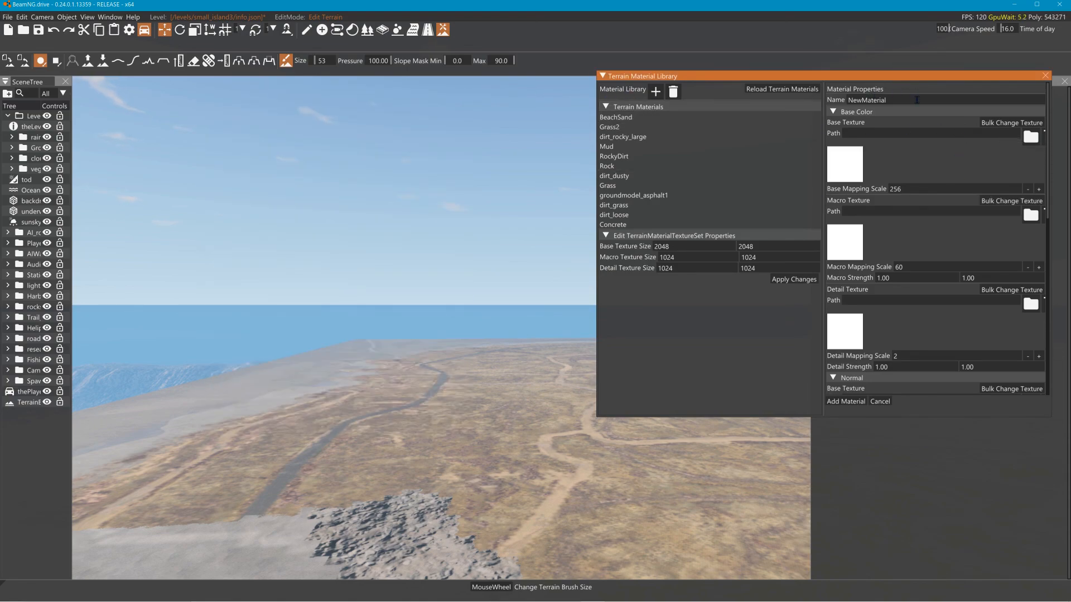
{"action": "left_click", "coordinate": [846, 402]}
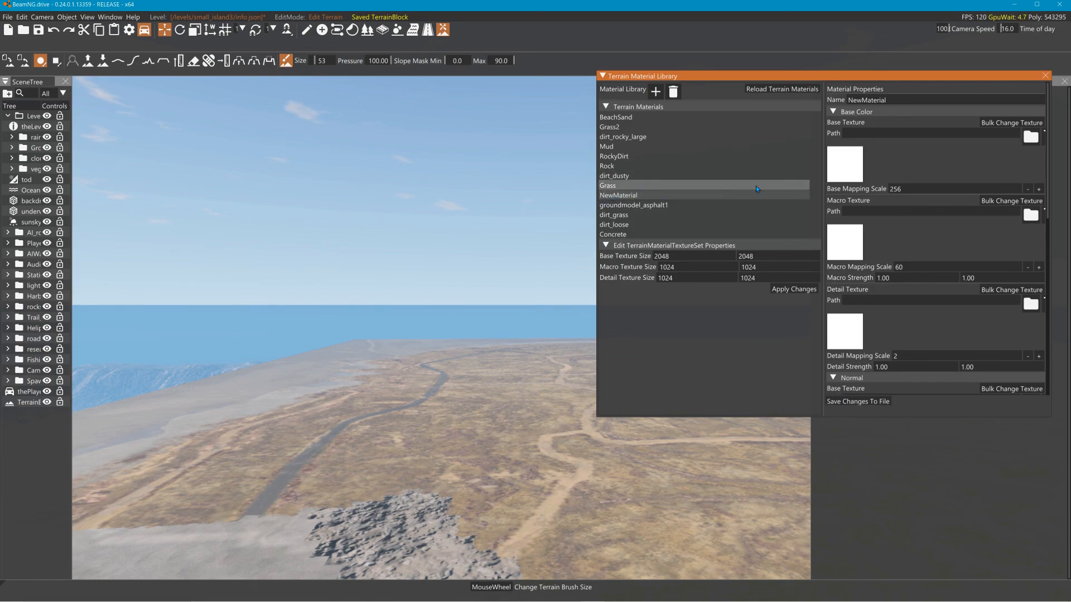
Assign /art/marker.png as the Base Color base texture of NewMaterial.
{"action": "left_click", "coordinate": [853, 167]}
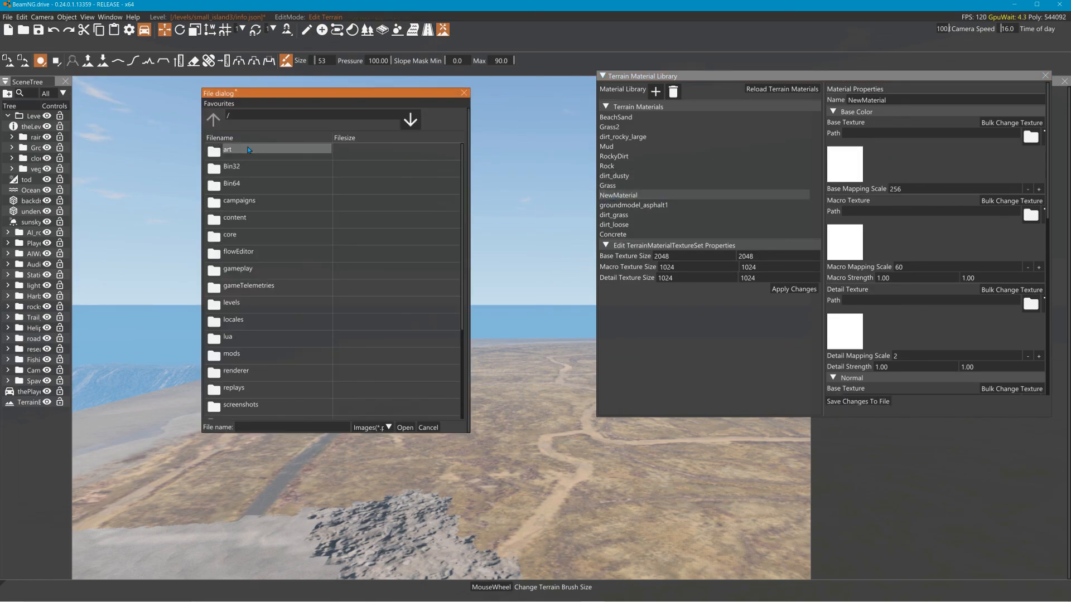
{"action": "double_click", "coordinate": [250, 149]}
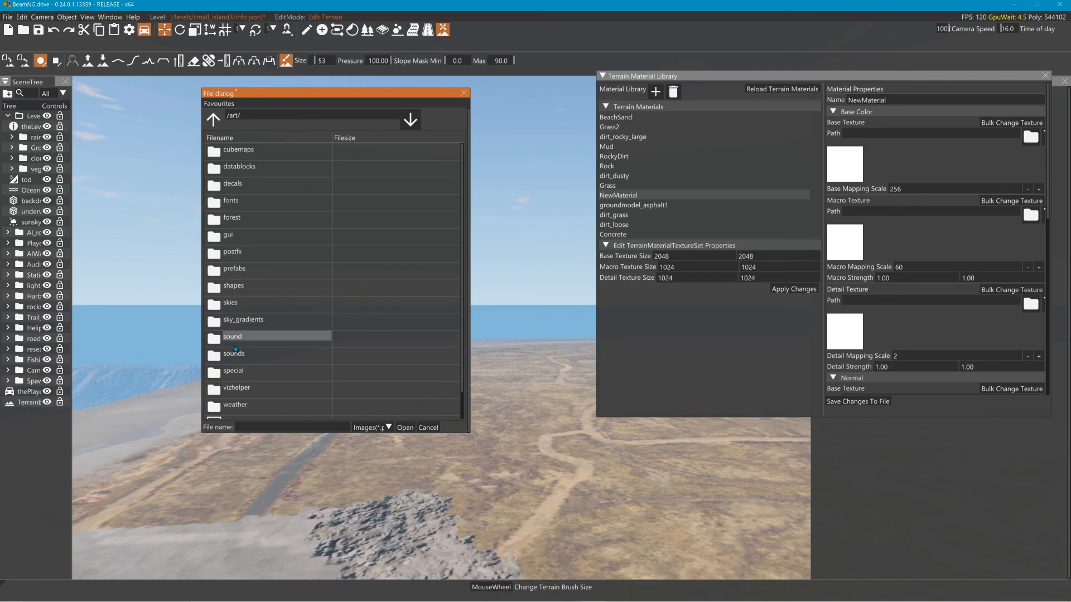
{"action": "scroll", "coordinate": [244, 374], "scroll_direction": "down", "scroll_amount": 1}
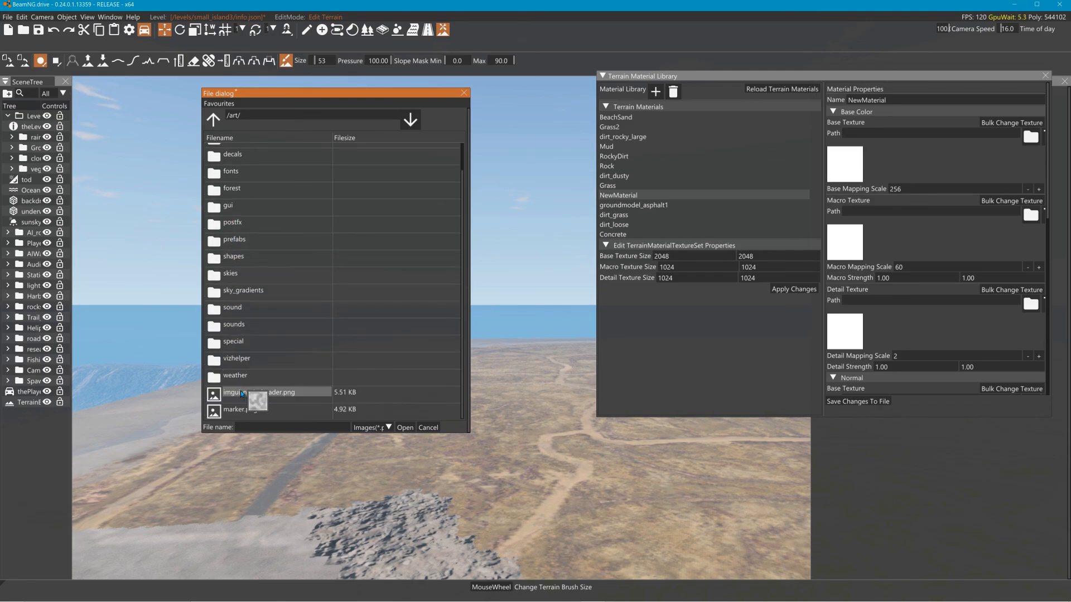
{"action": "left_click", "coordinate": [262, 411]}
{"action": "left_click", "coordinate": [405, 428]}
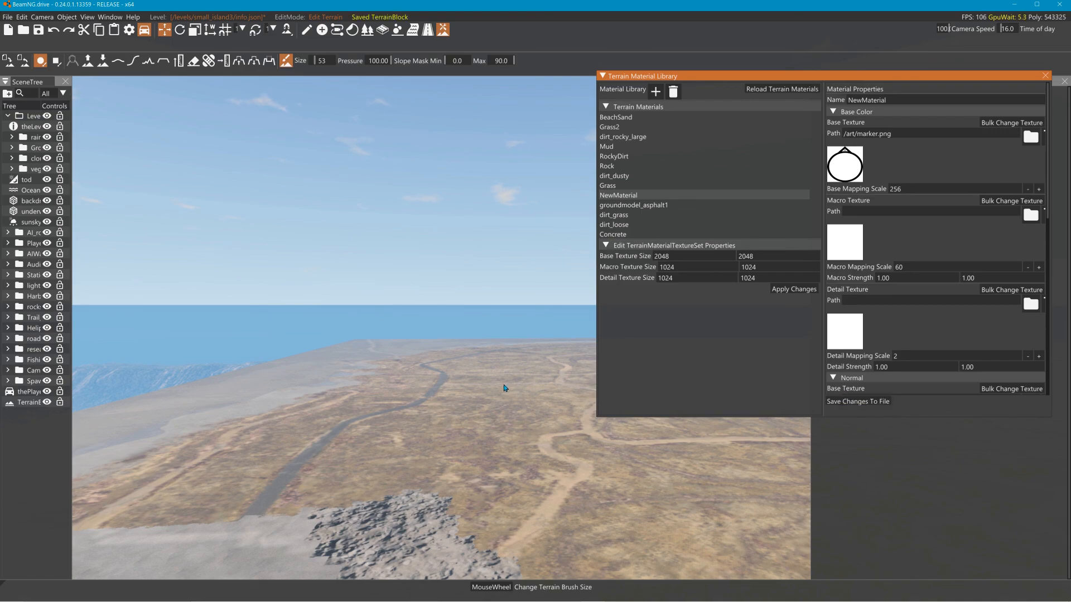
Add NewMaterial to the terrain's paintable materials in the Terrain Painter, and close the painter.
{"action": "right_click_drag", "start_coordinate": [574, 223], "coordinate": [792, 287]}
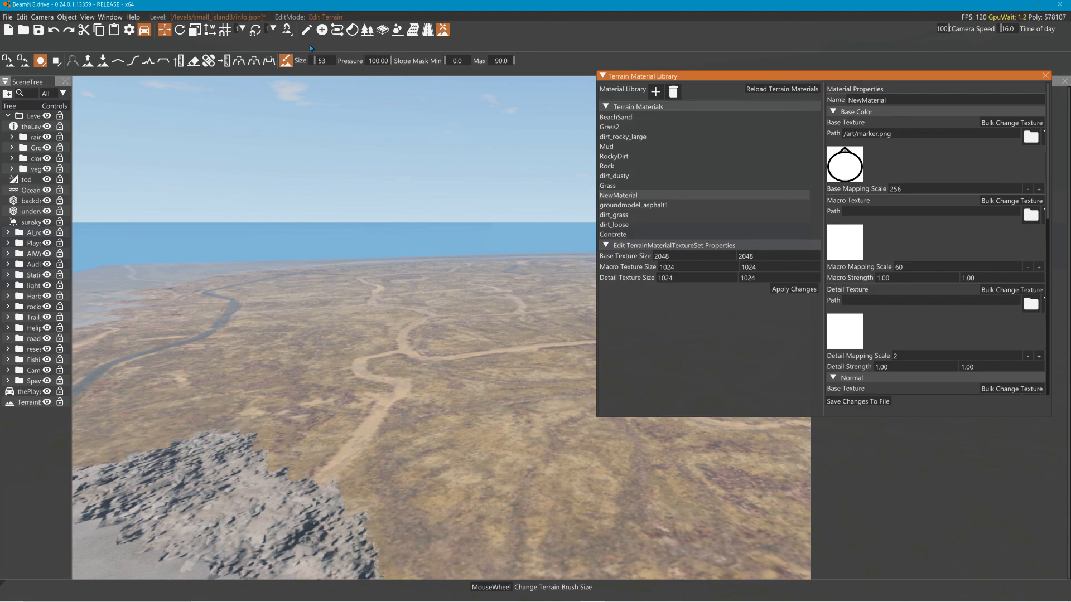
{"action": "left_click", "coordinate": [286, 61]}
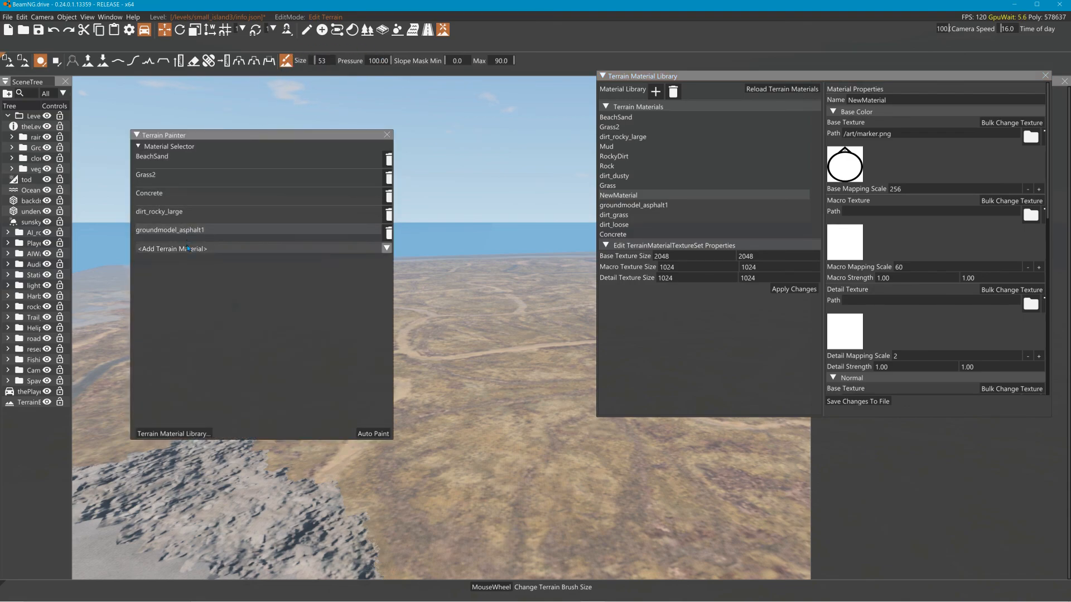
{"action": "left_click", "coordinate": [188, 249]}
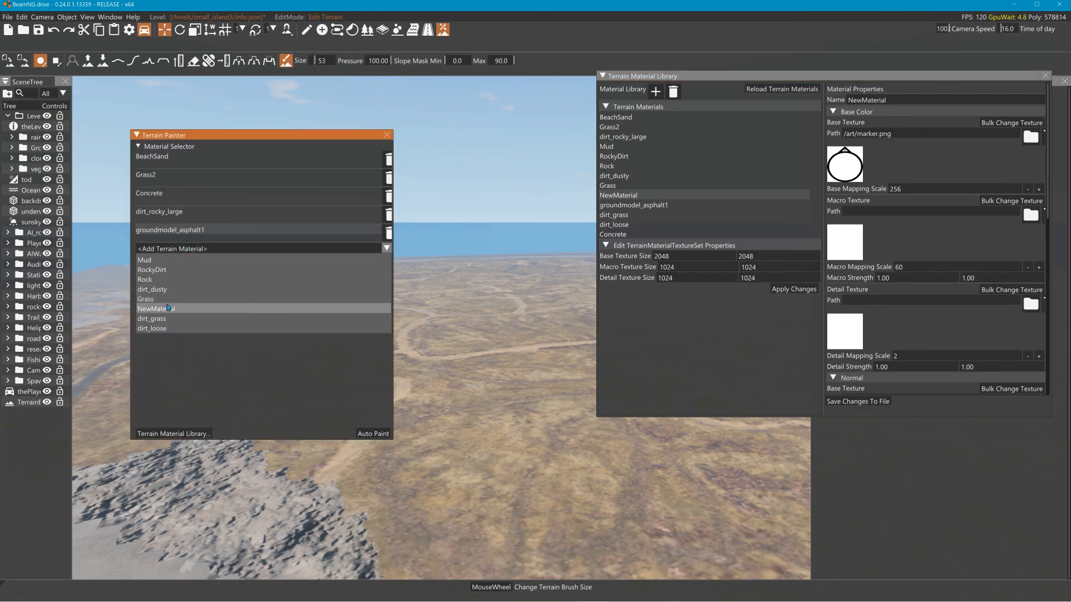
{"action": "left_click", "coordinate": [156, 309]}
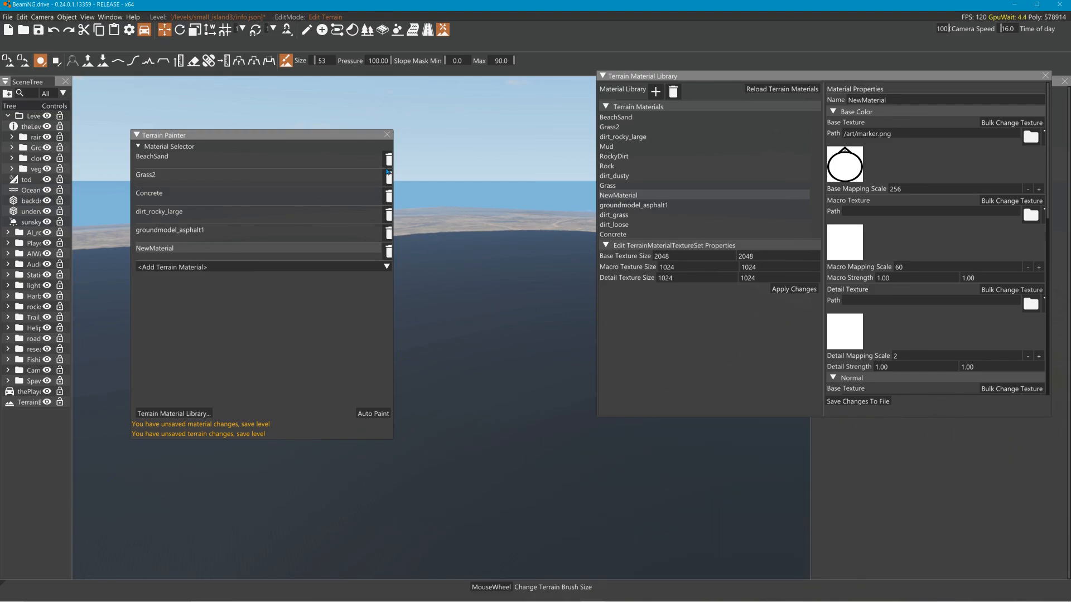
{"action": "left_click", "coordinate": [388, 136]}
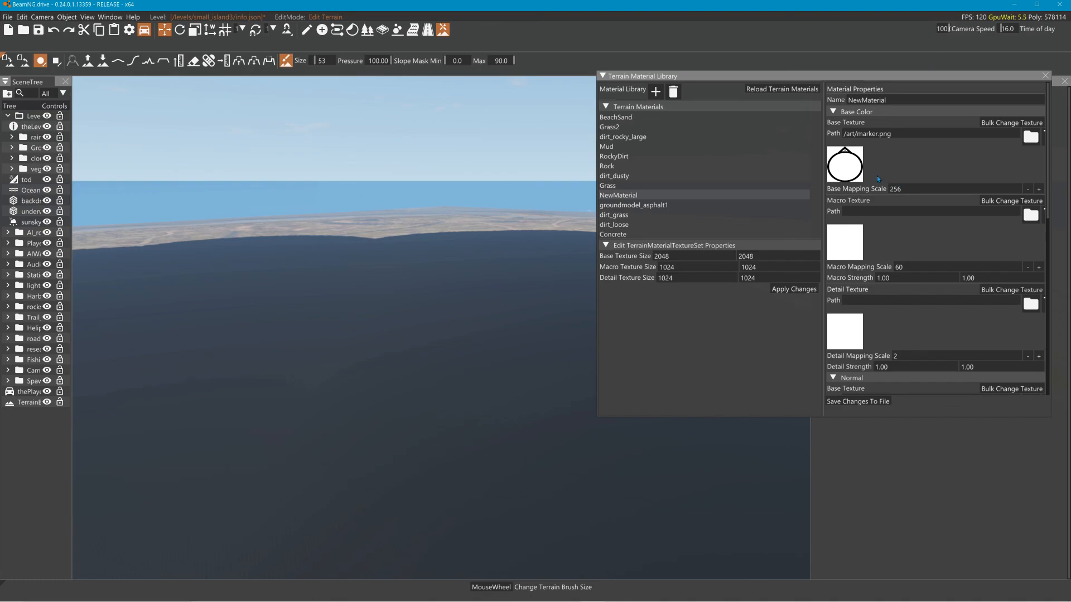
Review NewMaterial's base color, normal, roughness, ambient occlusion, height and macro and detail distance properties.
{"action": "scroll", "coordinate": [867, 330], "scroll_direction": "down", "scroll_amount": 5}
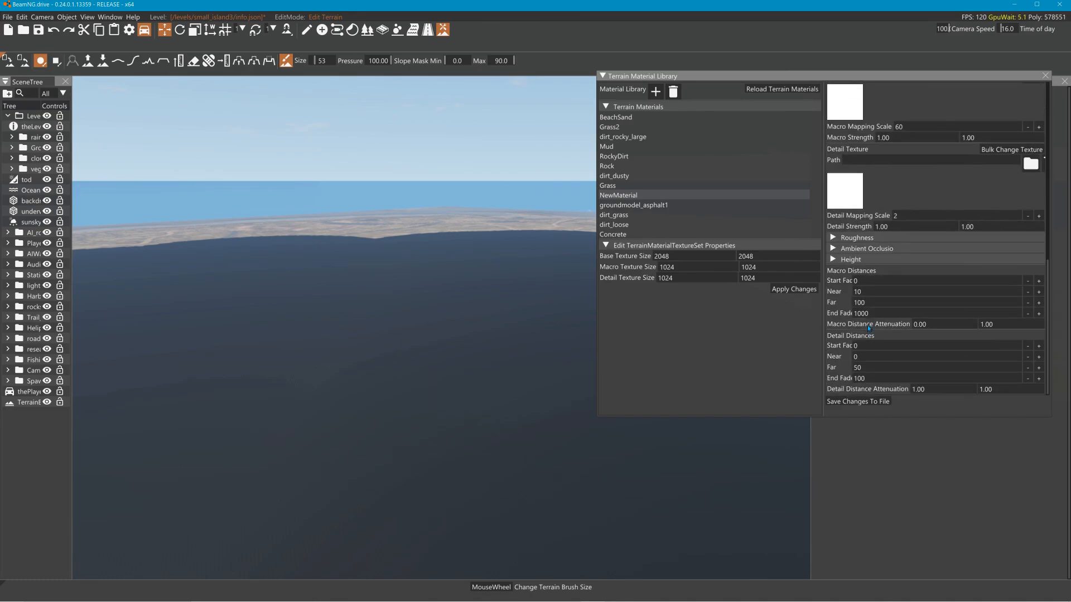
{"action": "scroll", "coordinate": [868, 325], "scroll_direction": "up", "scroll_amount": 5}
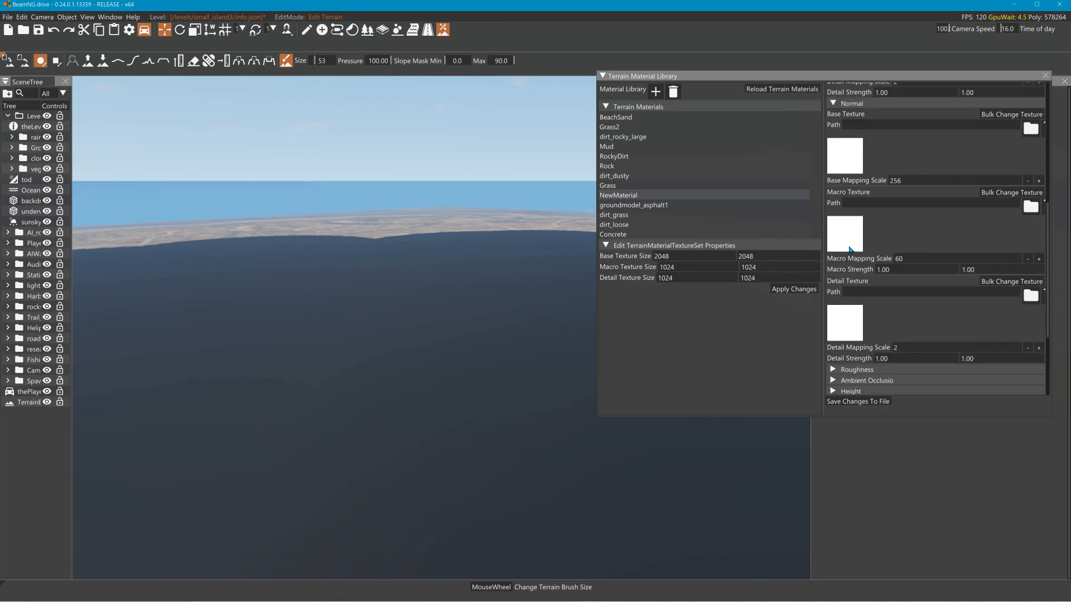
{"action": "scroll", "coordinate": [856, 259], "scroll_direction": "down", "scroll_amount": 5}
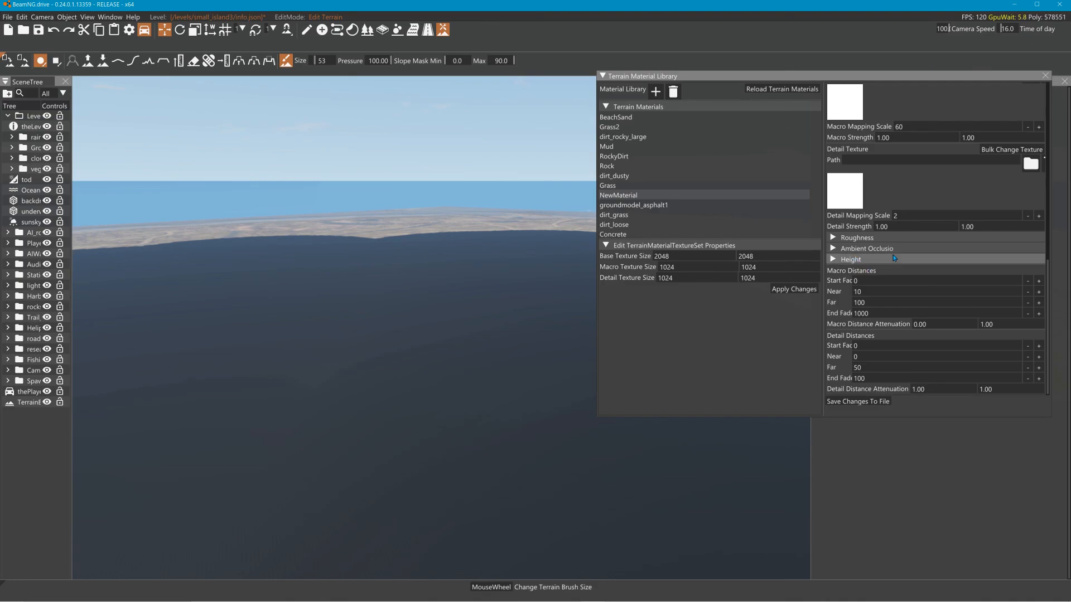
{"action": "scroll", "coordinate": [893, 257], "scroll_direction": "up", "scroll_amount": 3}
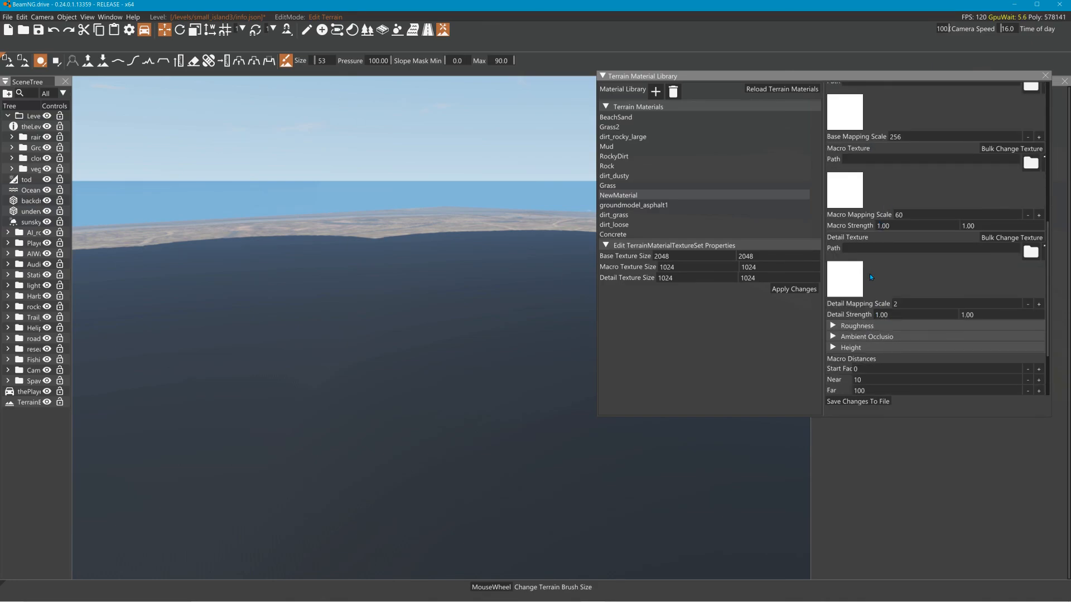
{"action": "scroll", "coordinate": [873, 278], "scroll_direction": "up", "scroll_amount": 10}
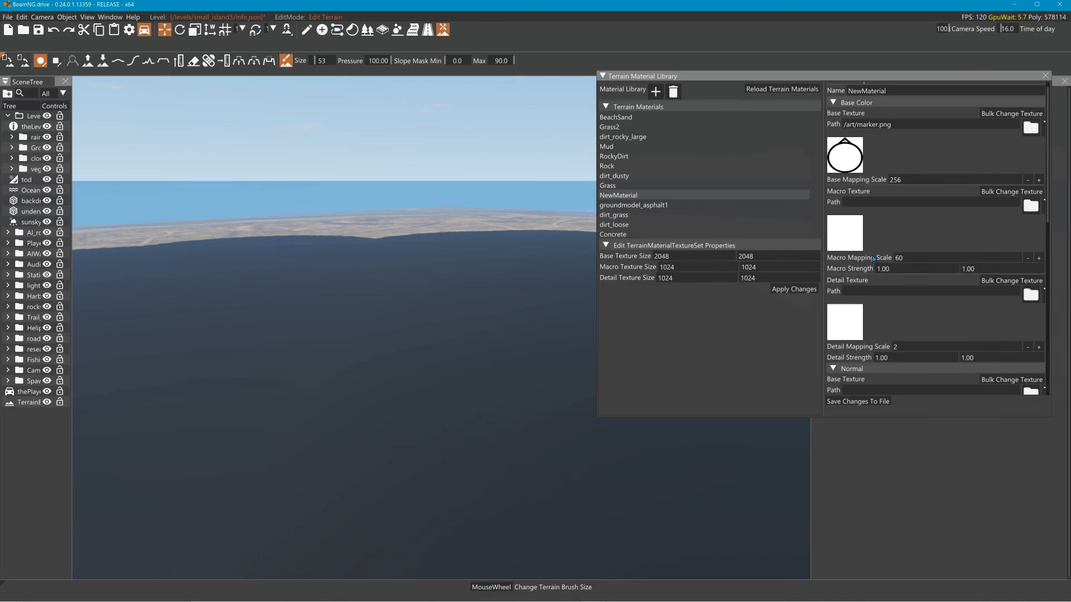